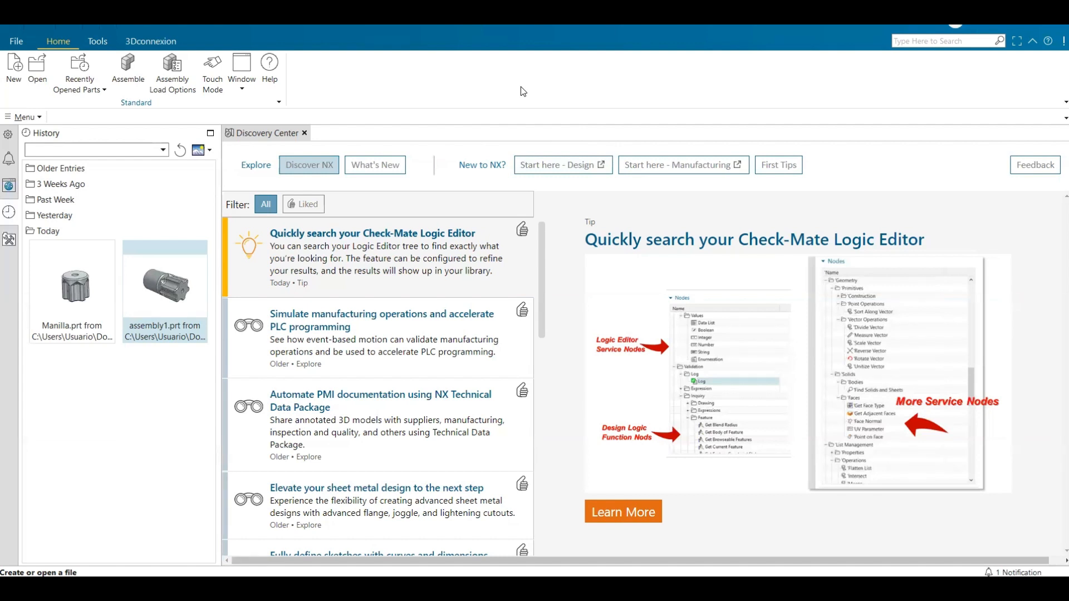
pyautogui.moveTo(607, 149); pyautogui.dragTo(569, 147)
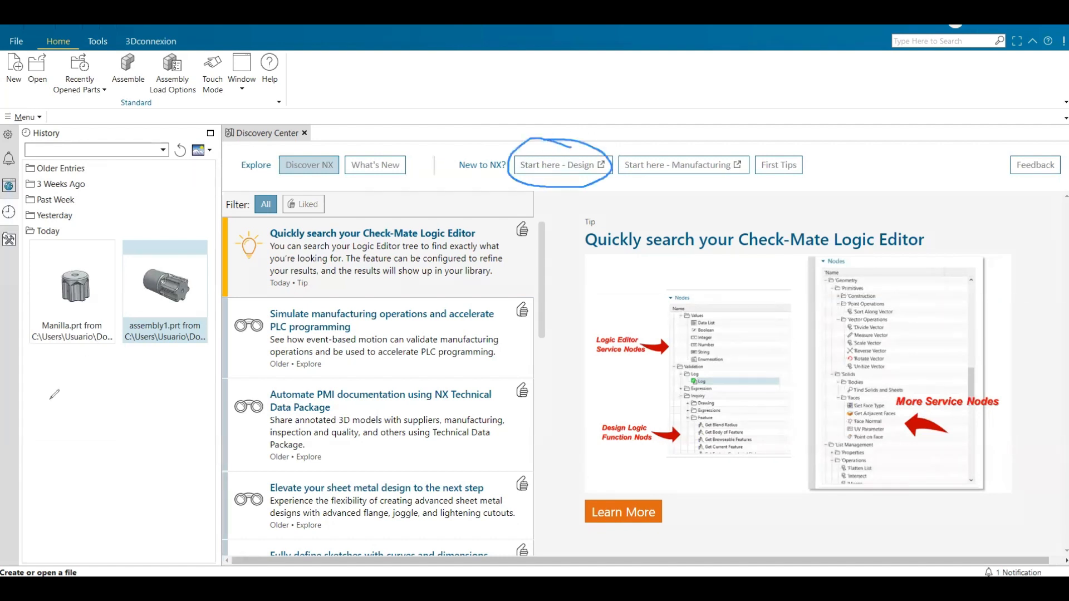
pyautogui.click(81, 414)
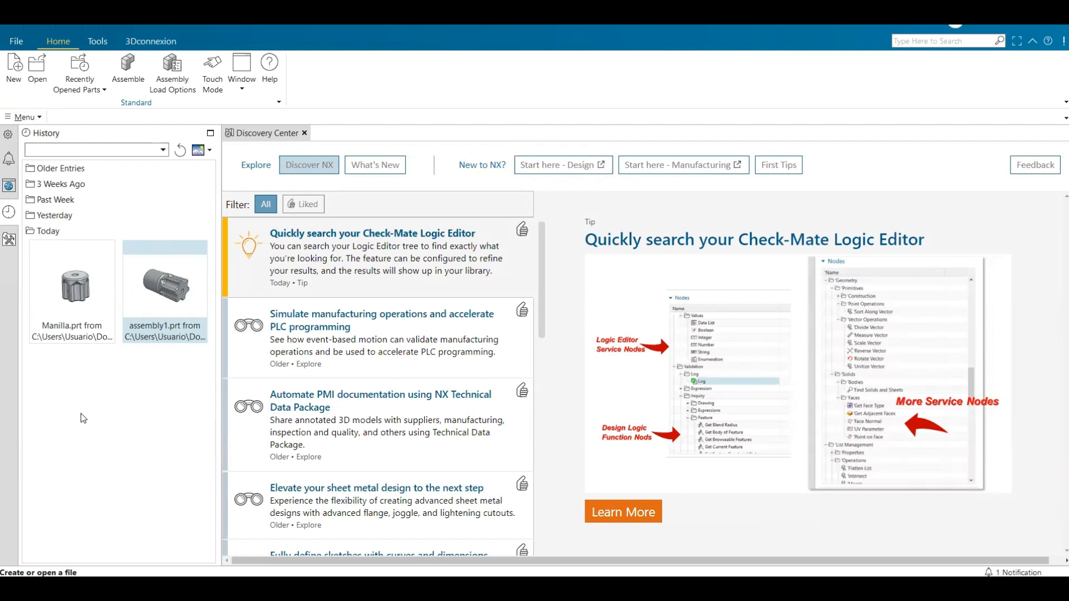
# Open the Start here - Design quick courses in the browser and open the Create the table support course from the second page.
pyautogui.click(553, 173)
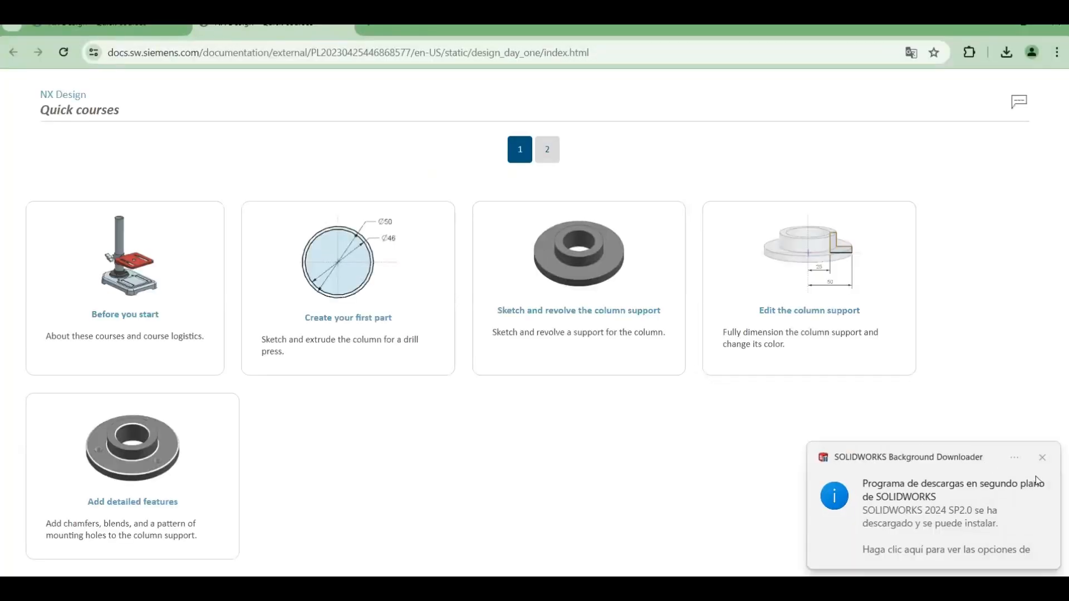
pyautogui.click(1043, 459)
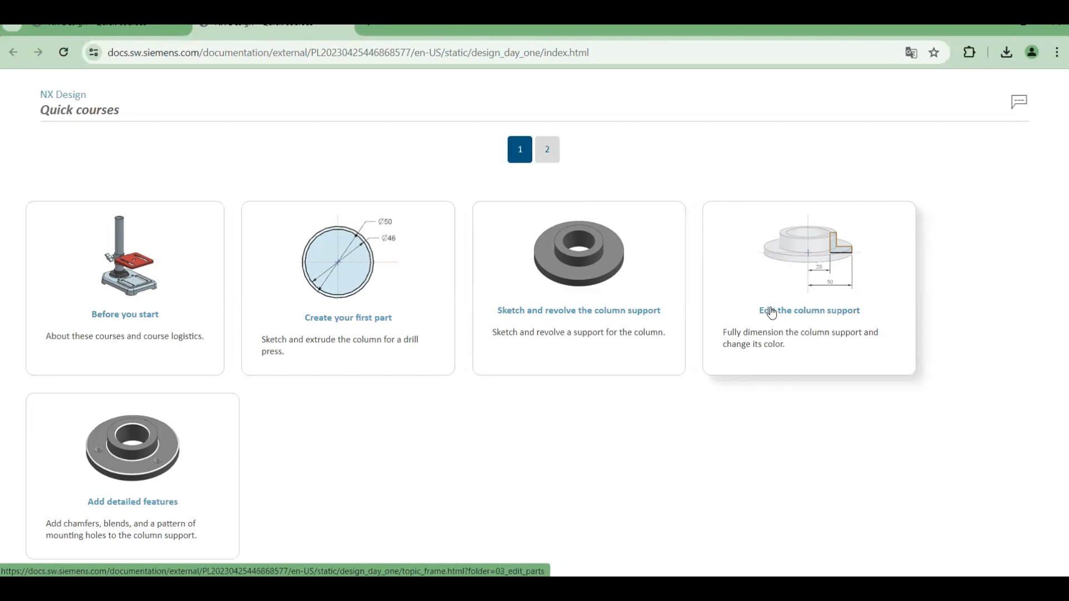
pyautogui.click(551, 155)
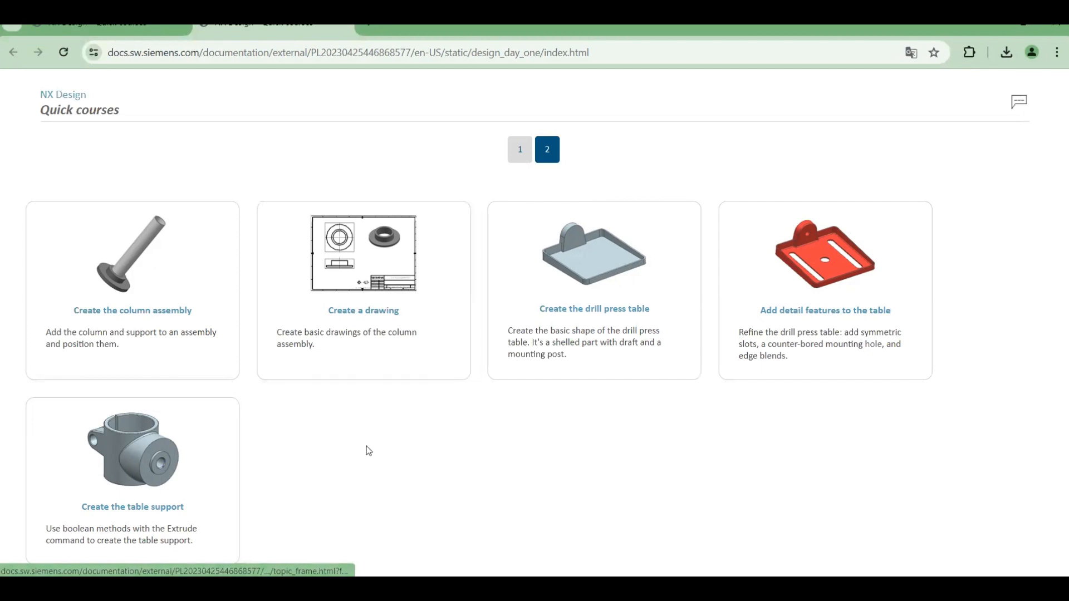
pyautogui.click(111, 472)
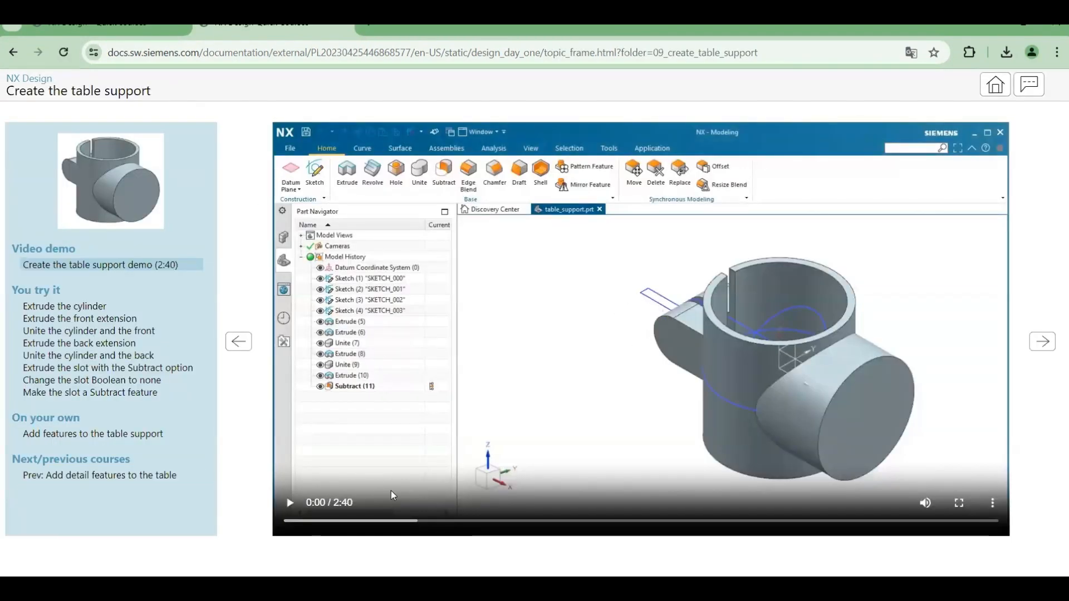
# Go through the table support lesson pages, from Extrude the cylinder past Make the slot a Subtract Feature.
pyautogui.click(1043, 342)
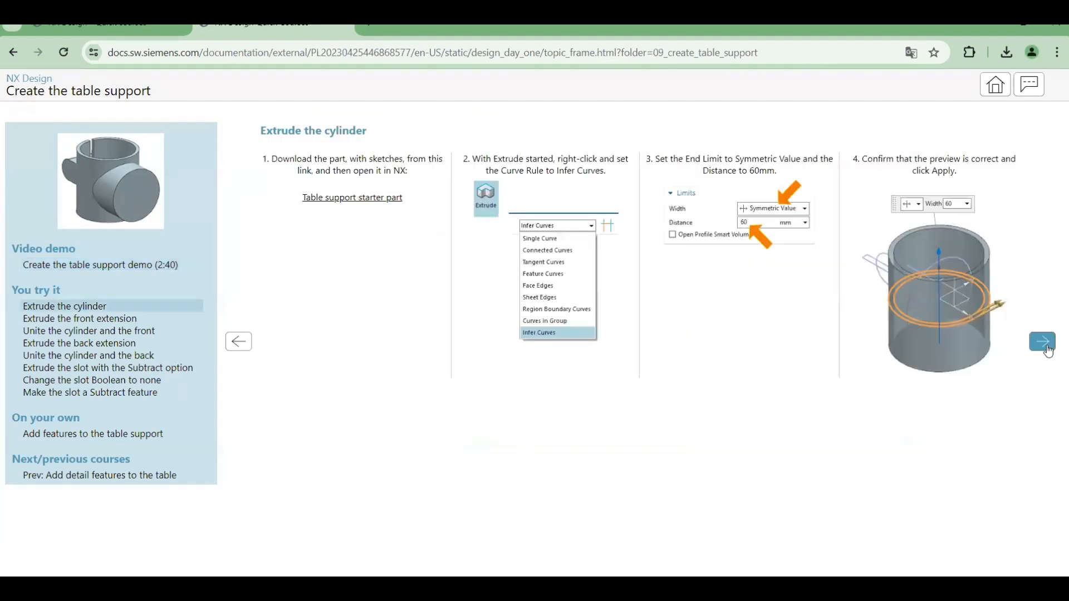
pyautogui.click(1047, 348)
pyautogui.click(1047, 348)
pyautogui.click(1046, 348)
pyautogui.click(1046, 348)
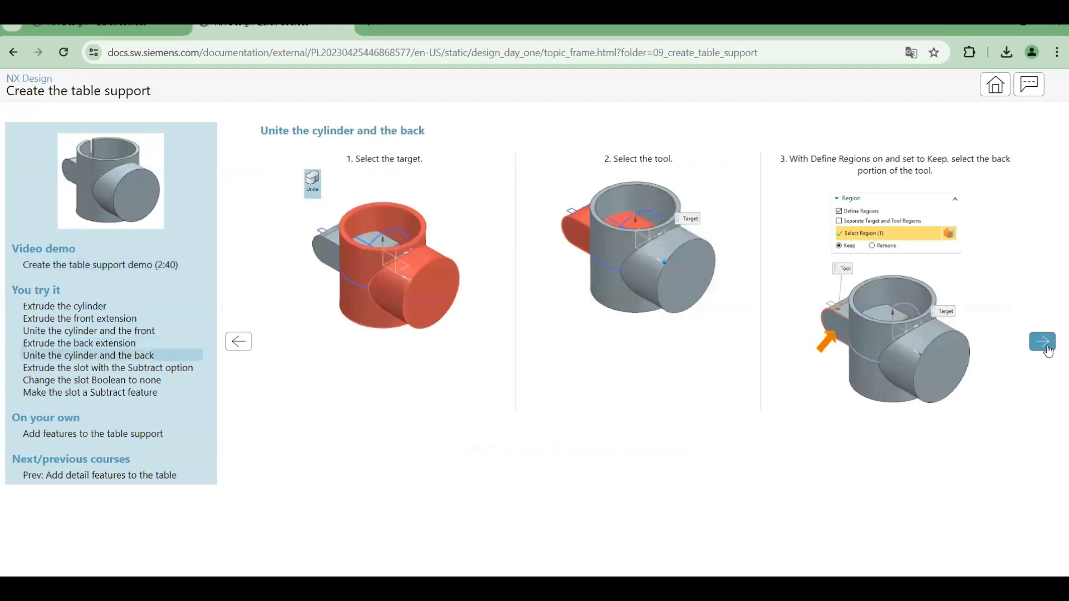
pyautogui.click(1046, 348)
pyautogui.click(1047, 348)
pyautogui.click(1048, 349)
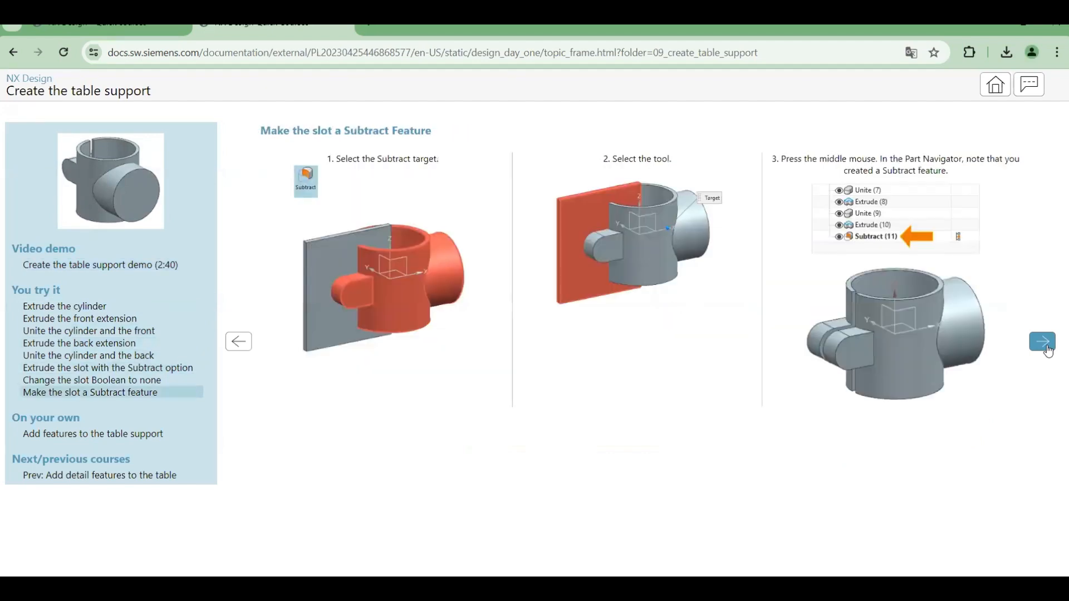
pyautogui.click(1048, 349)
pyautogui.click(1048, 349)
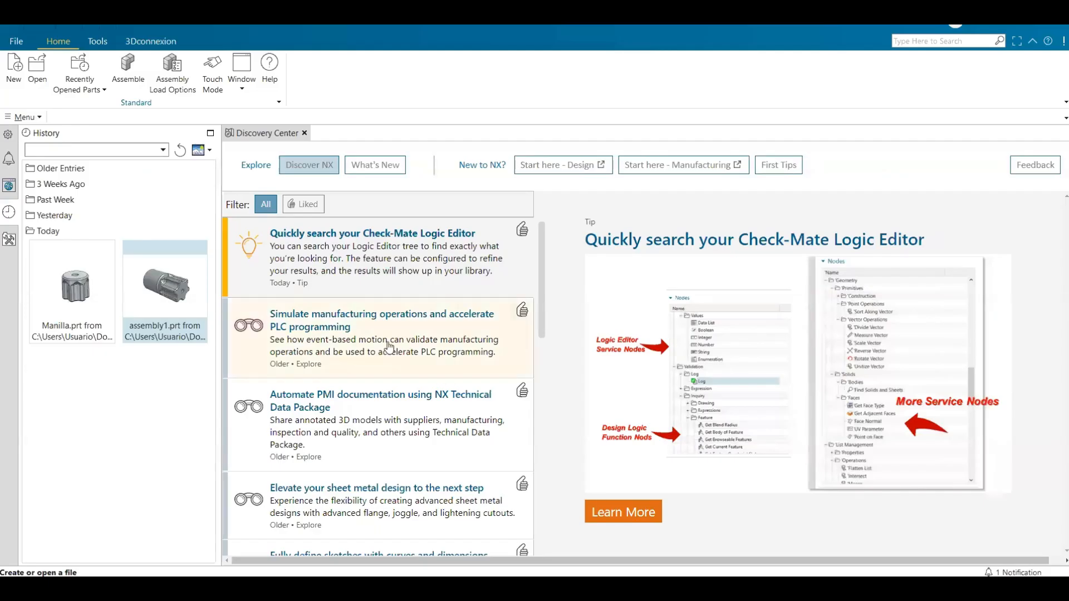
# In NX, create a new part from the Model template in millimetres, keeping the default file name and folder, after inspecting the Assembly template.
pyautogui.click(9, 74)
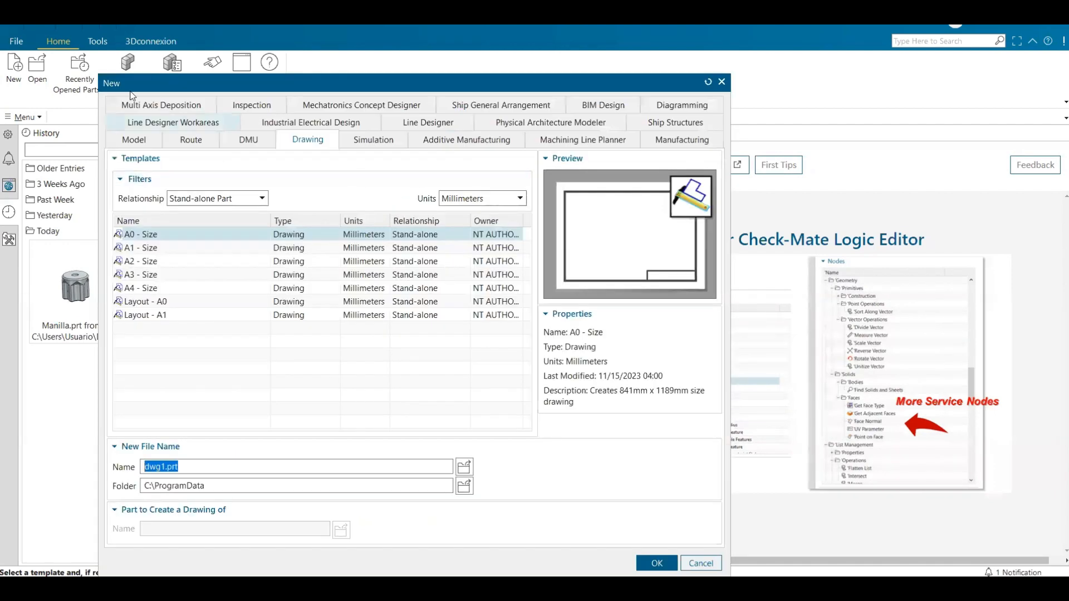
pyautogui.click(134, 142)
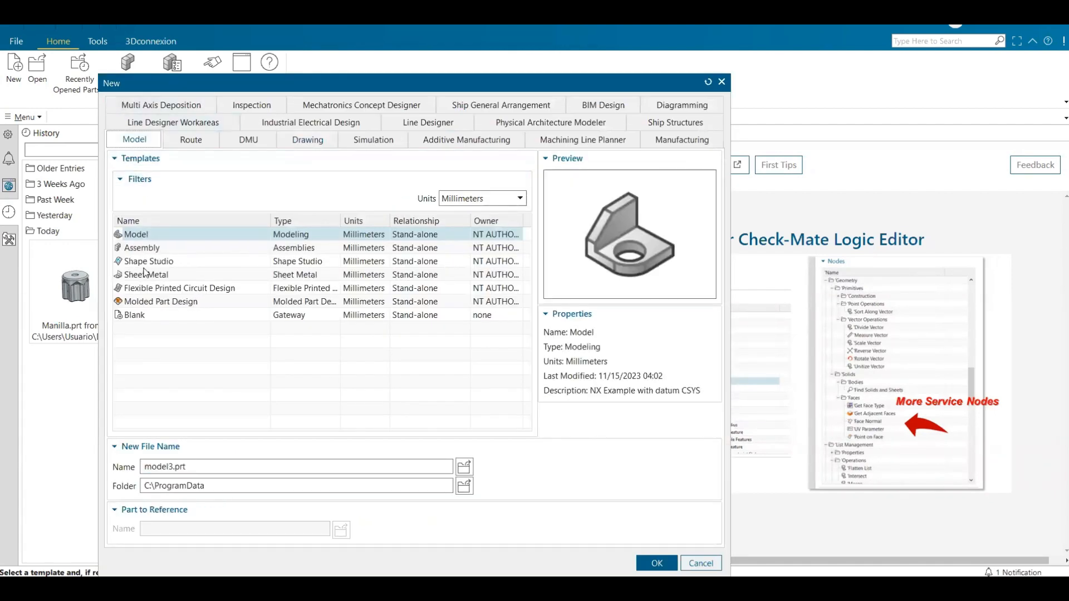
pyautogui.click(147, 249)
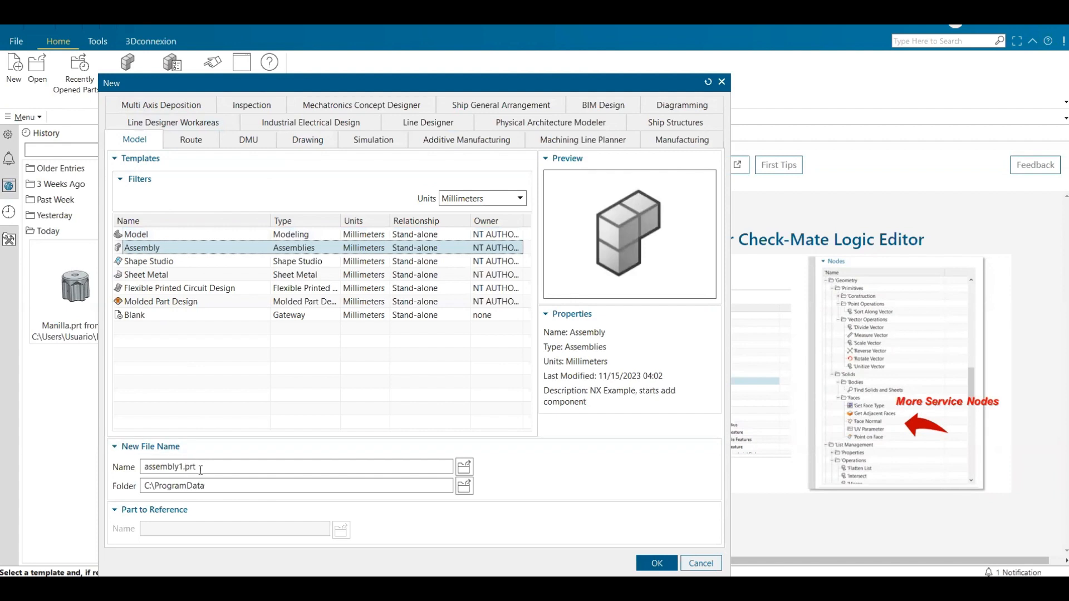
pyautogui.moveTo(201, 467); pyautogui.dragTo(187, 467)
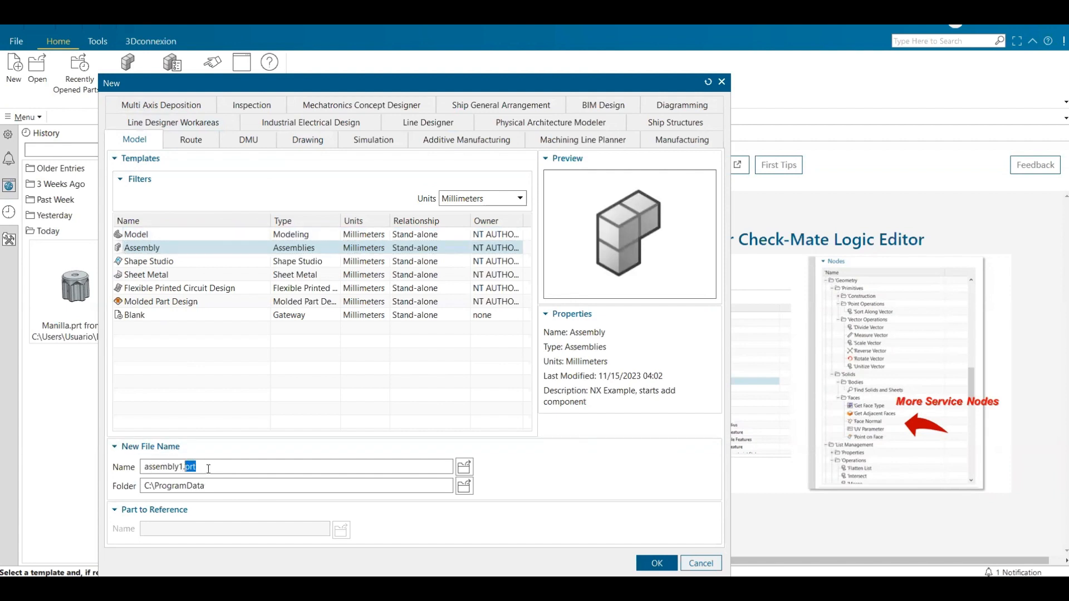
pyautogui.click(162, 234)
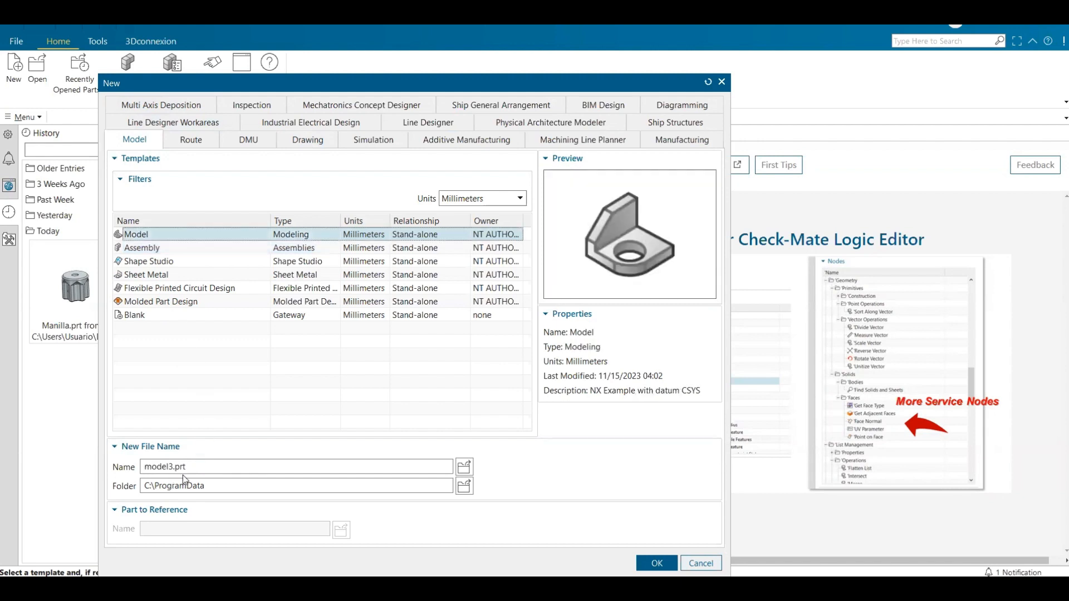
pyautogui.moveTo(187, 466); pyautogui.dragTo(175, 466)
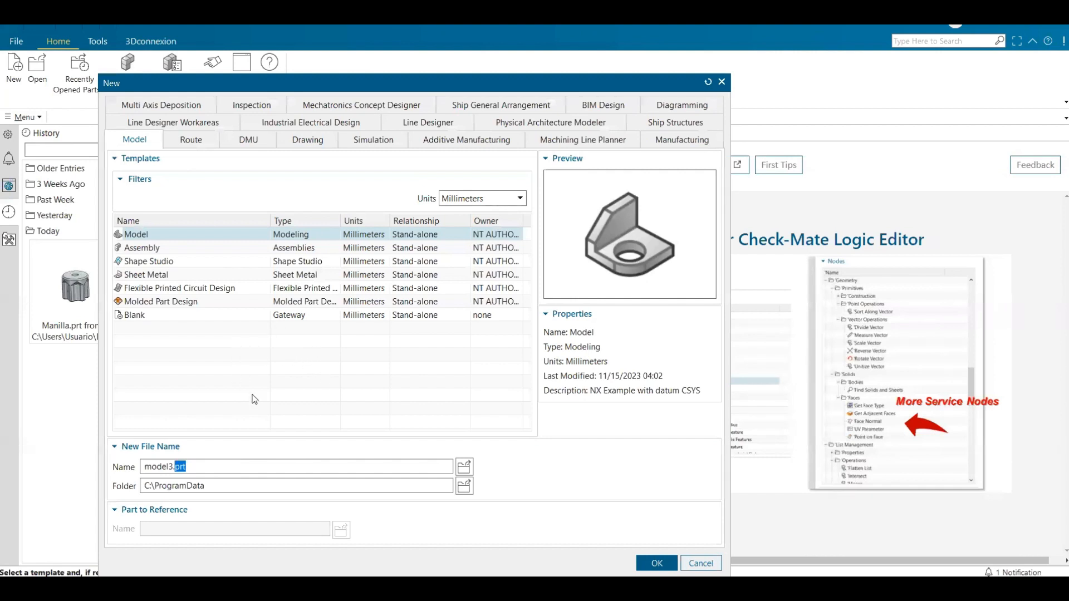
pyautogui.click(219, 485)
pyautogui.moveTo(226, 485); pyautogui.dragTo(140, 487)
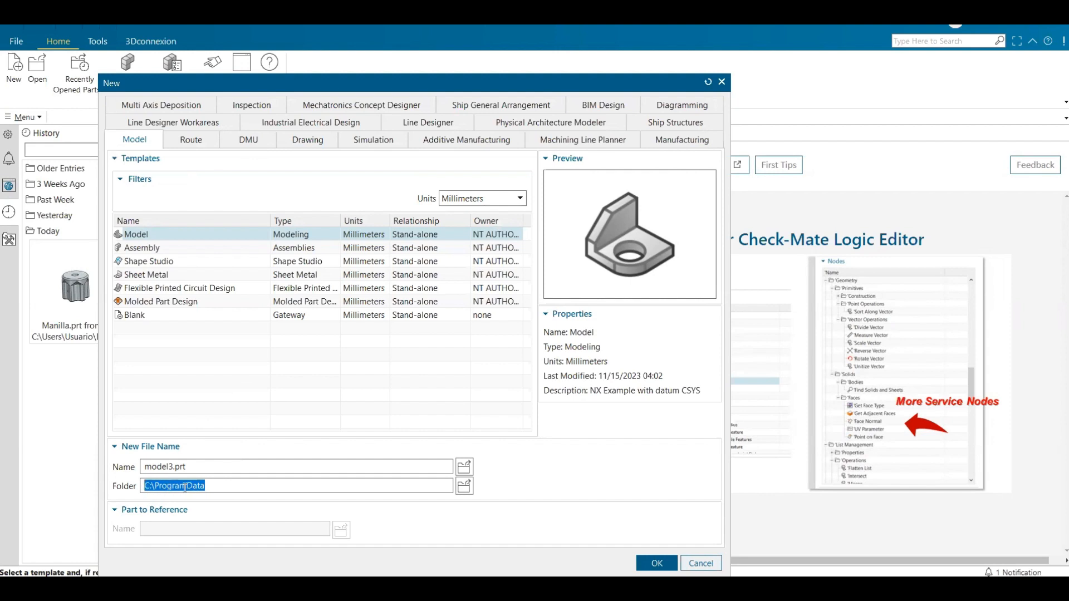
pyautogui.click(220, 489)
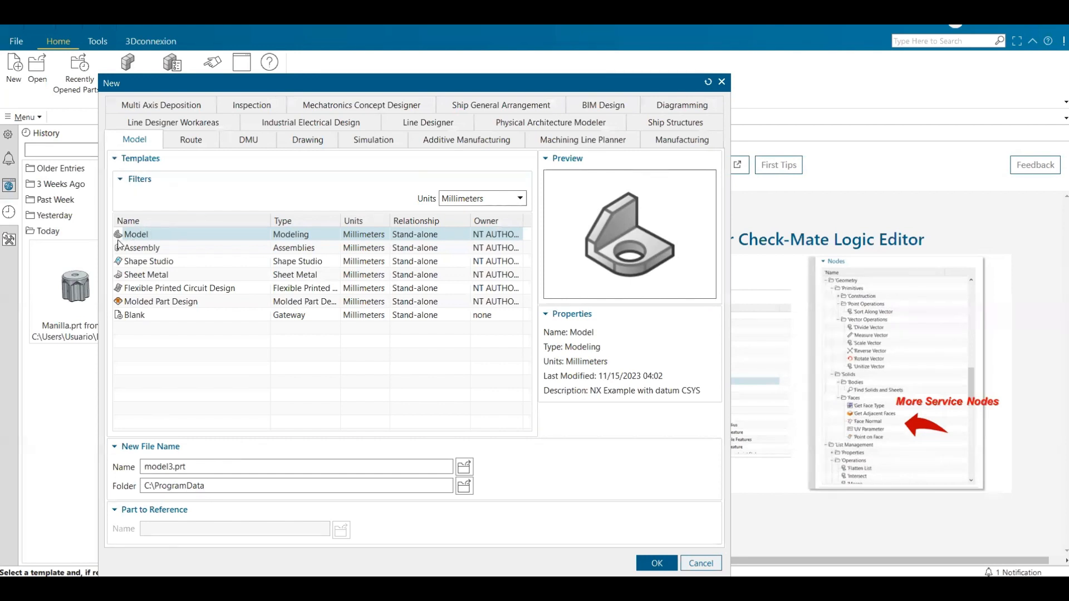
pyautogui.click(146, 234)
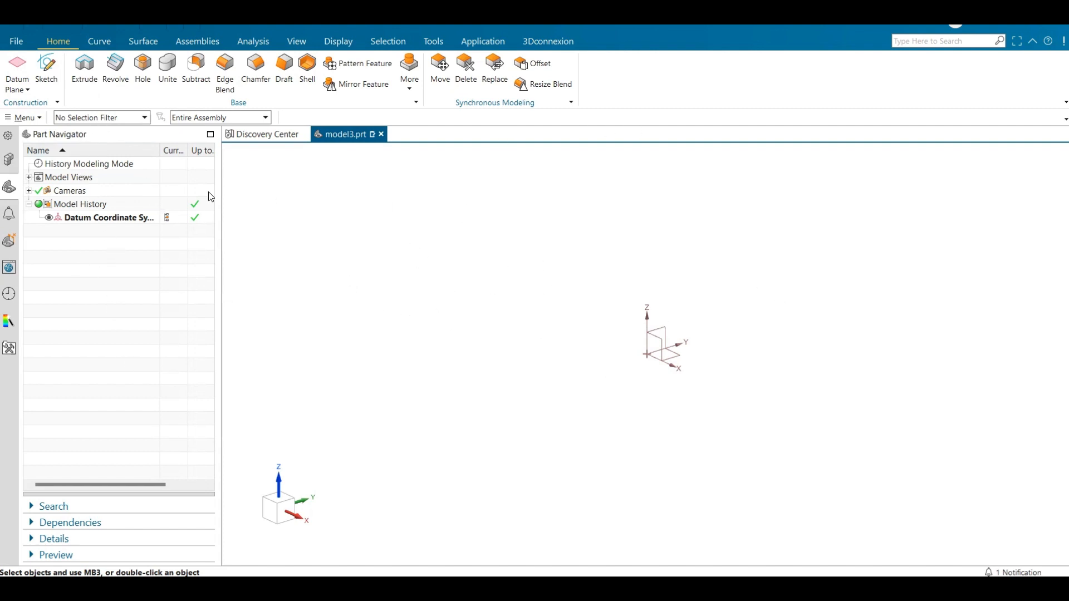
# Create a new sketch on the Right principal plane.
pyautogui.click(50, 72)
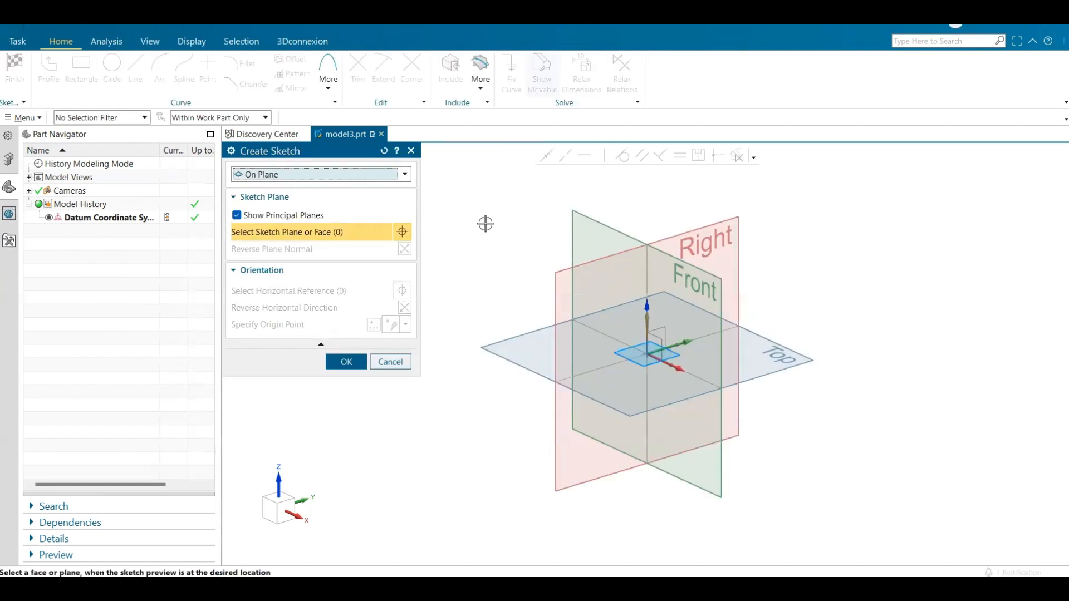
pyautogui.click(690, 232)
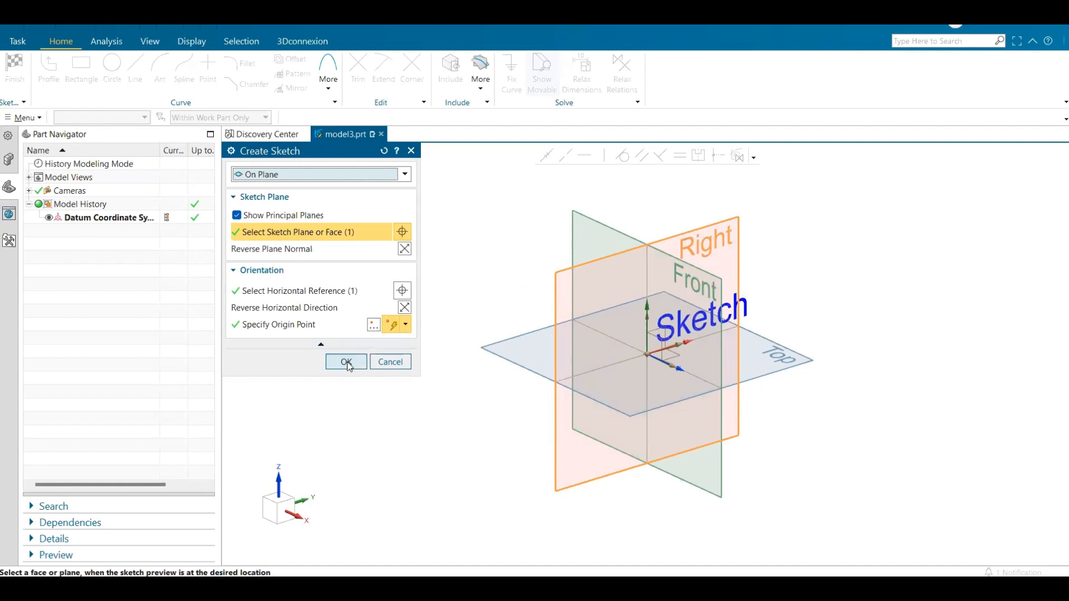
pyautogui.click(346, 362)
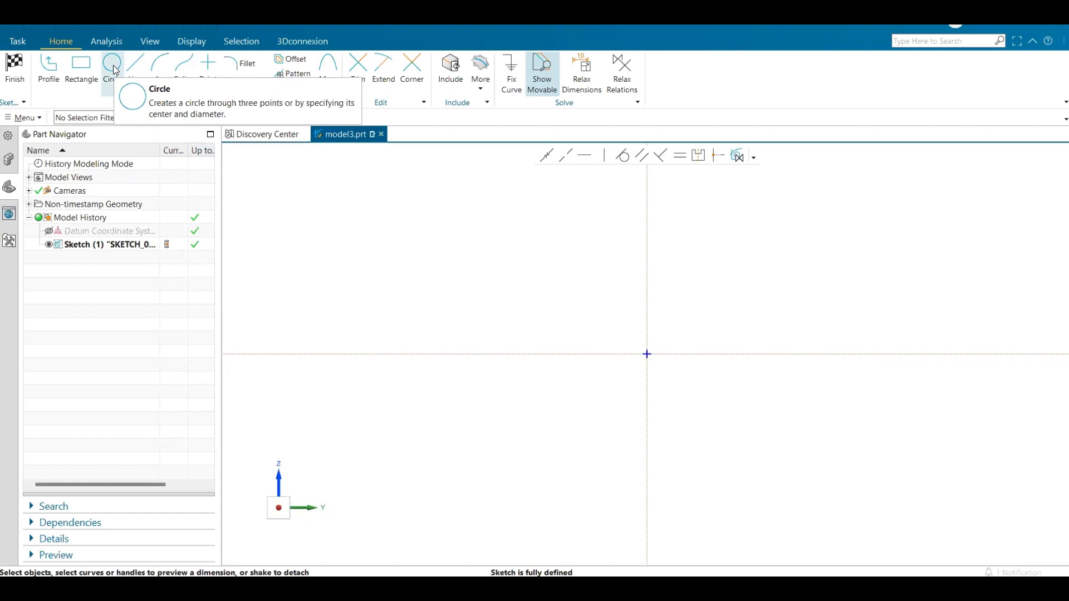
# Draw a rectangle from its center at the sketch origin, about 600 mm wide, with its height set to 300 mm.
pyautogui.click(82, 67)
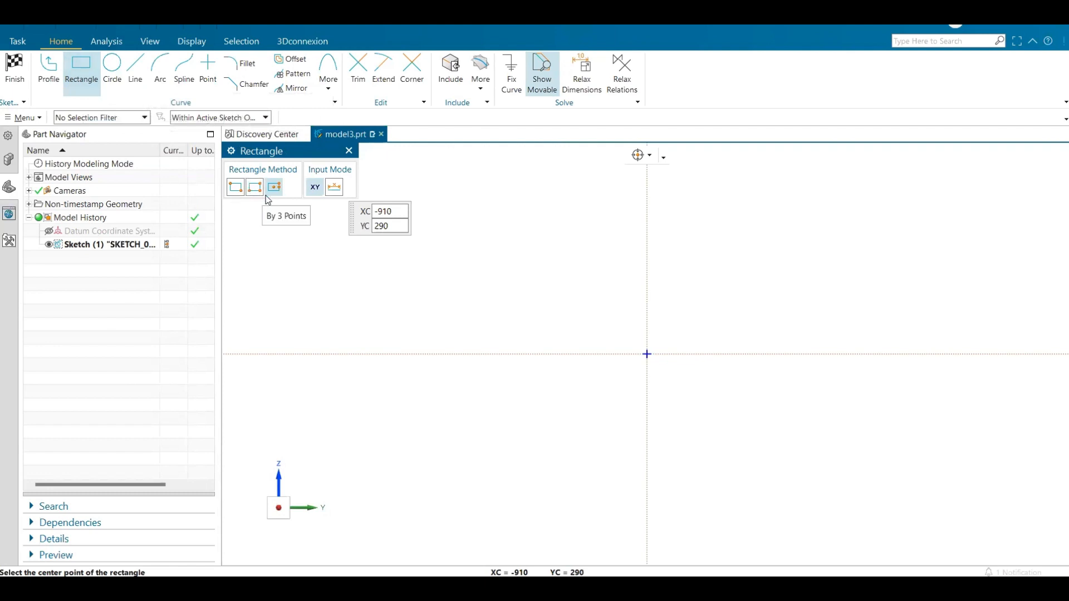
pyautogui.click(648, 355)
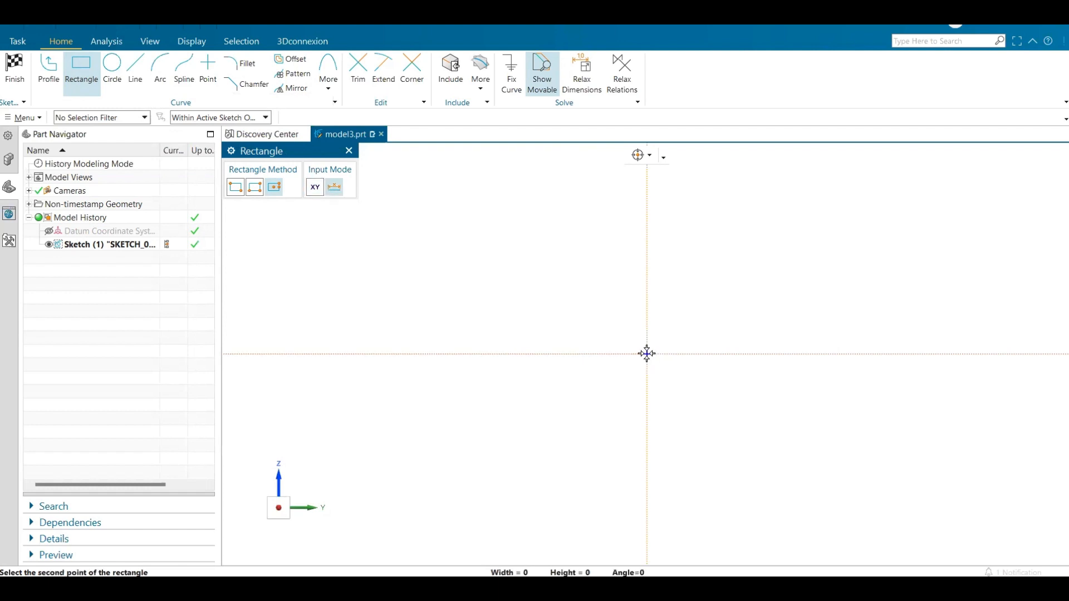
pyautogui.click(788, 354)
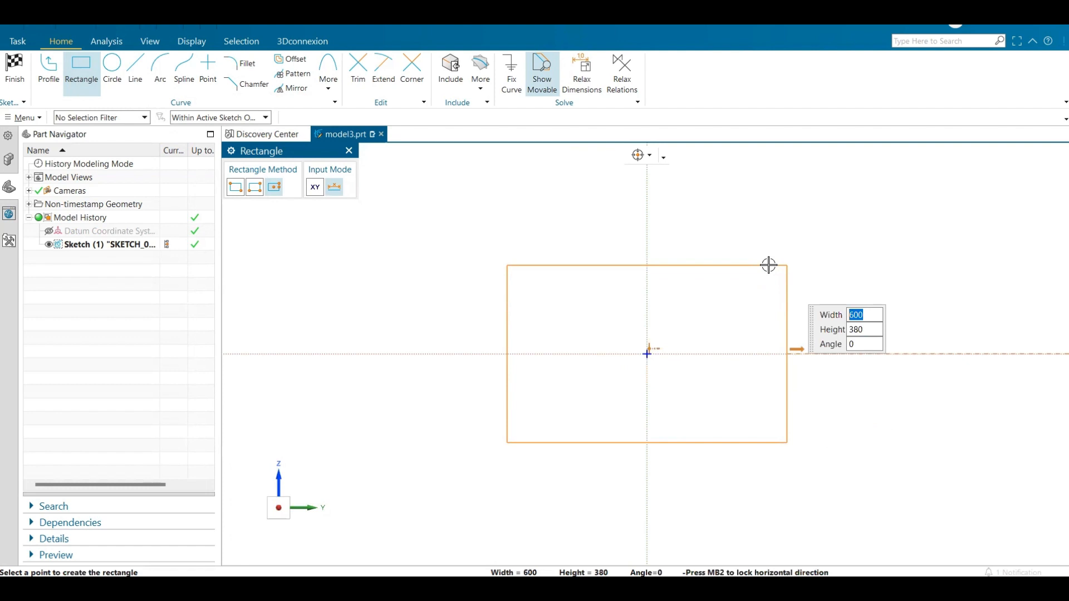
pyautogui.write('6')
pyautogui.press('Tab')
pyautogui.hotkey('shift', 'Tab')
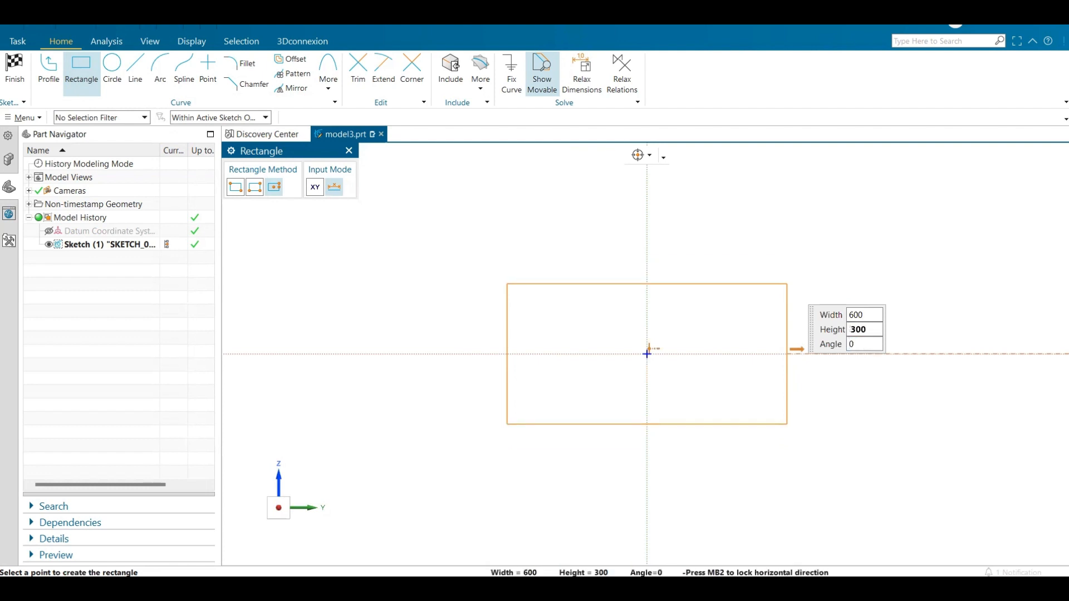
pyautogui.click(505, 245)
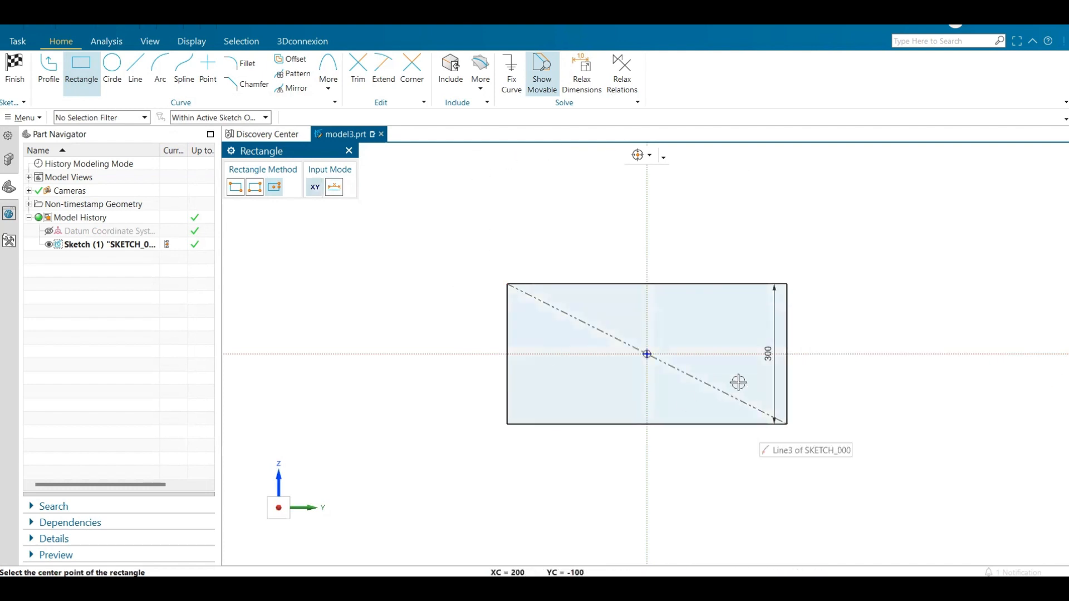
# Leave the Rectangle command and move the 300 mm height dimension outside the rectangle, beyond its right edge.
pyautogui.scroll(2, 787, 353)
pyautogui.scroll(-1, 751, 355)
pyautogui.scroll(1, 754, 361)
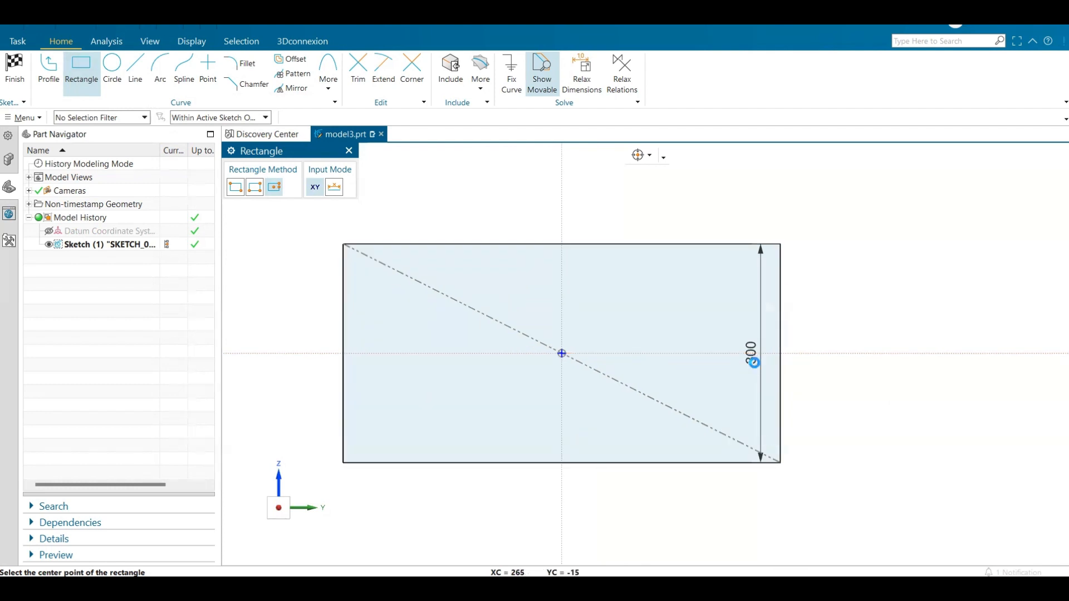
pyautogui.press('Escape')
pyautogui.moveTo(752, 356); pyautogui.dragTo(852, 353)
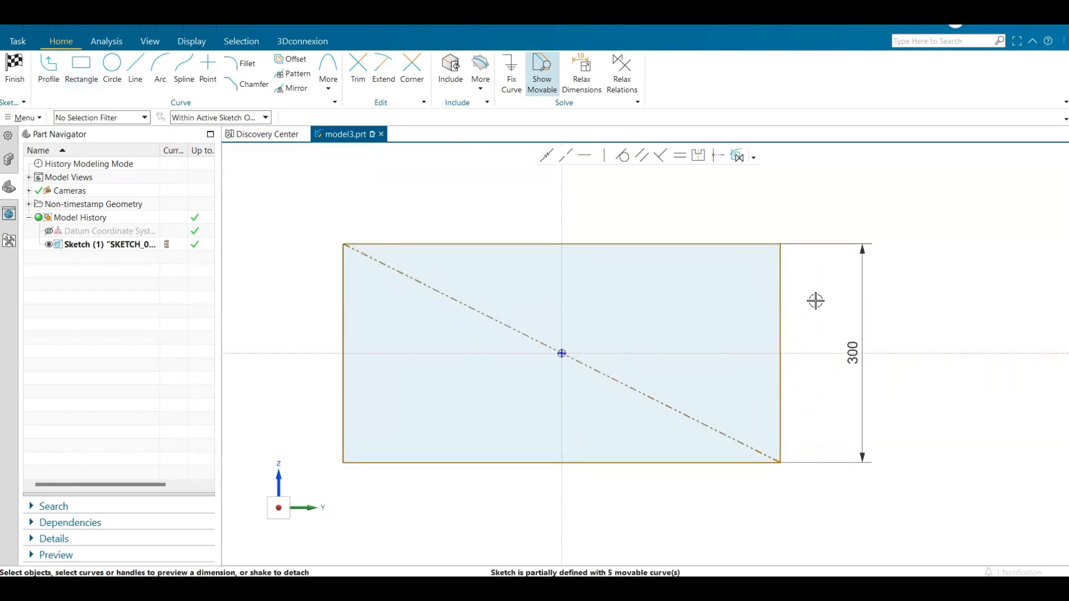
pyautogui.scroll(-3, 651, 281)
pyautogui.scroll(2, 498, 268)
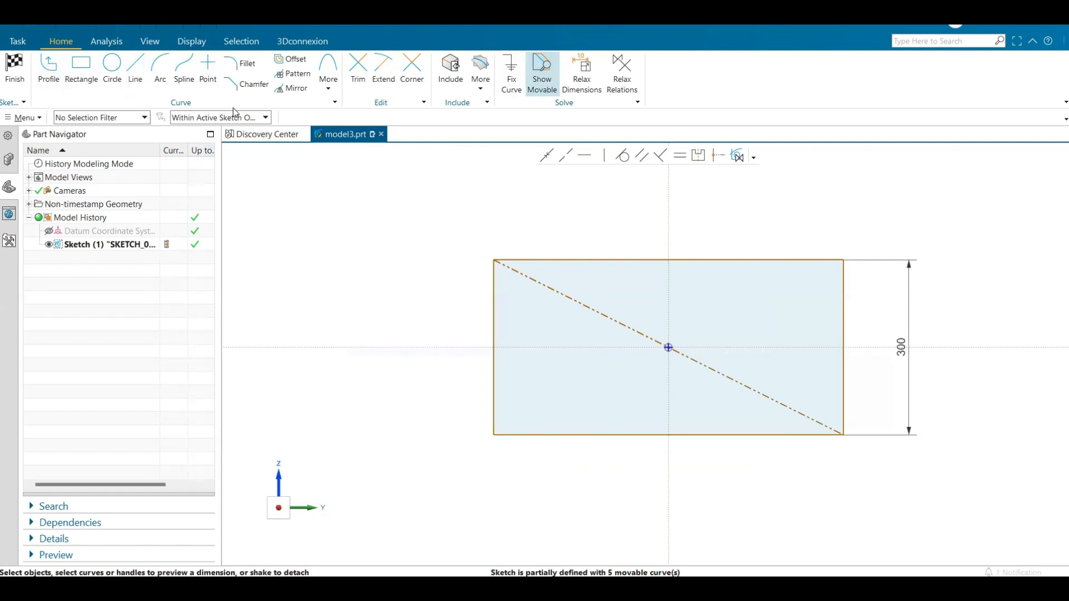
pyautogui.click(610, 259)
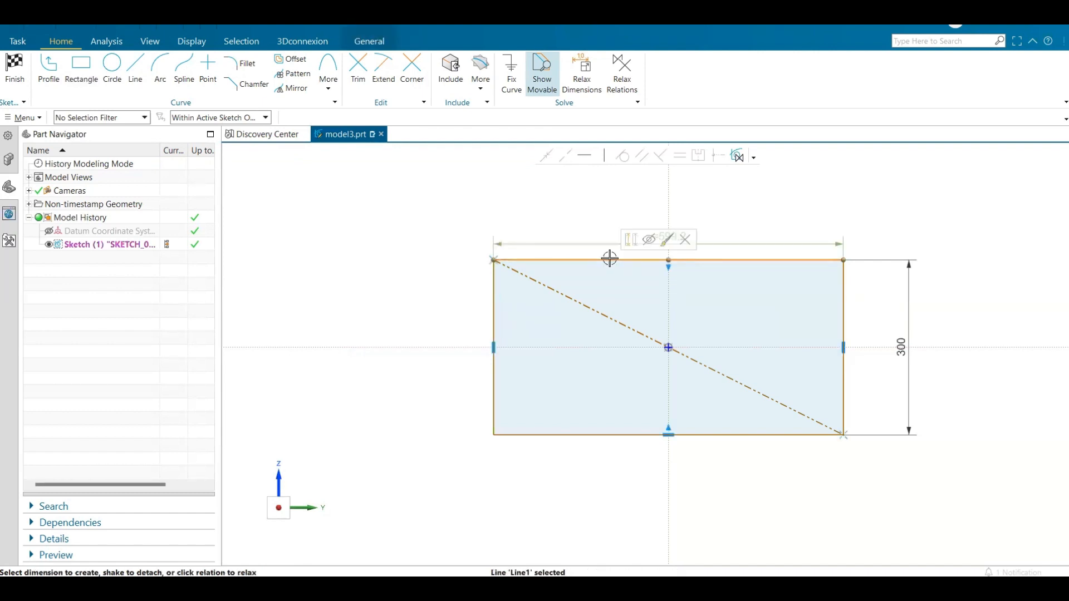
pyautogui.scroll(5, 647, 214)
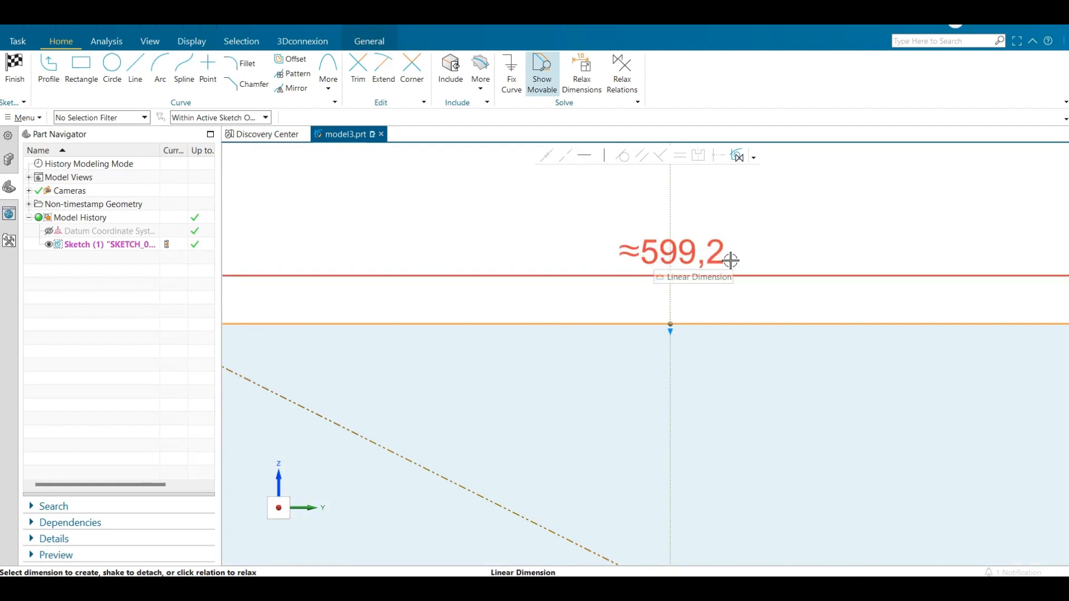
pyautogui.scroll(-4, 741, 261)
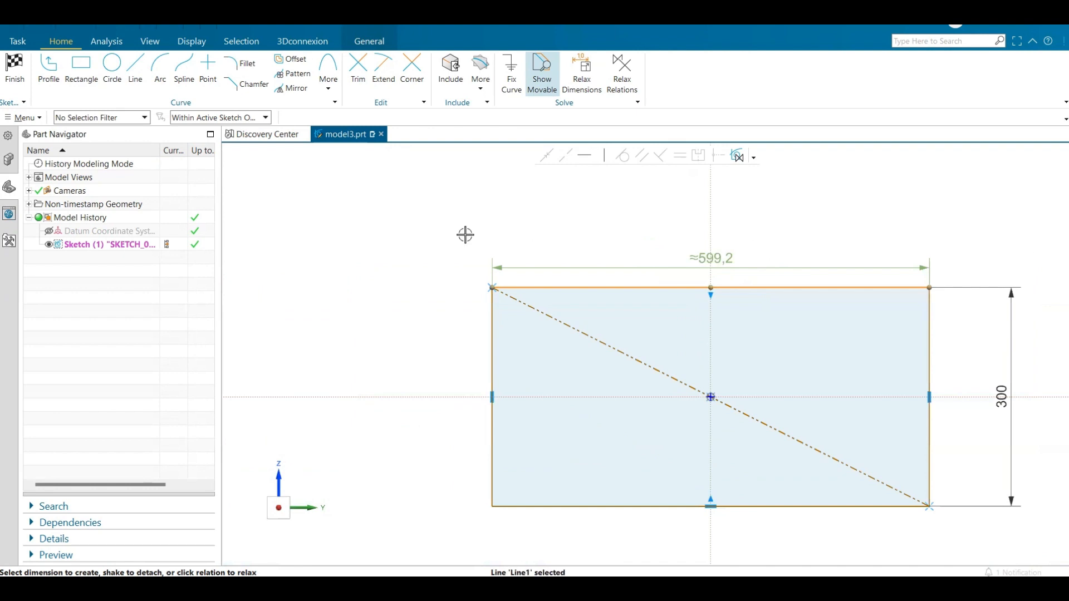
pyautogui.press('Escape')
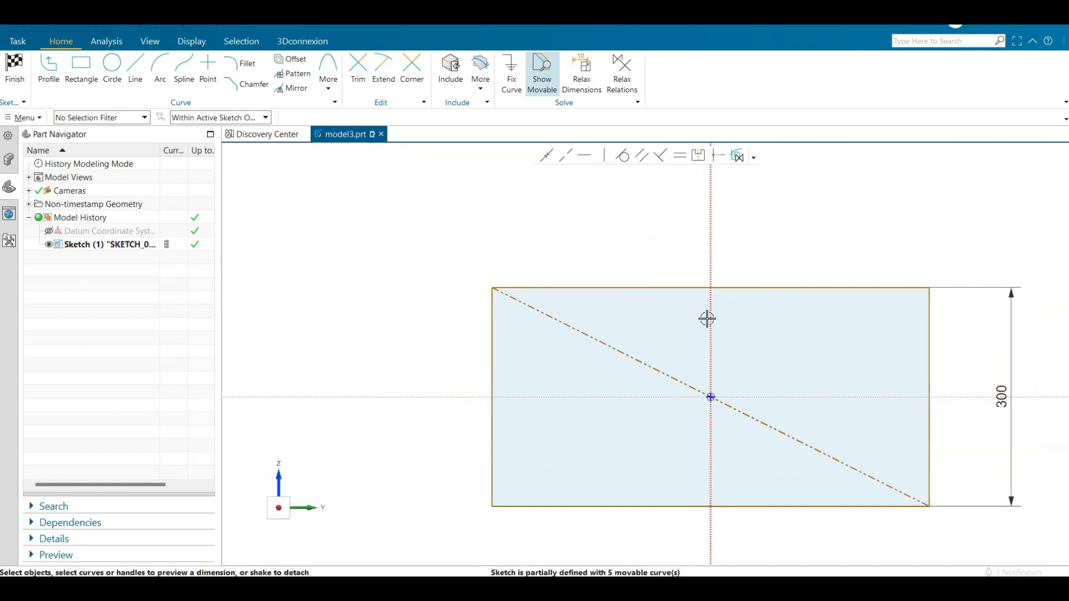
# Dimension the rectangle's top edge and set the rectangle's width to 500 mm.
pyautogui.click(648, 286)
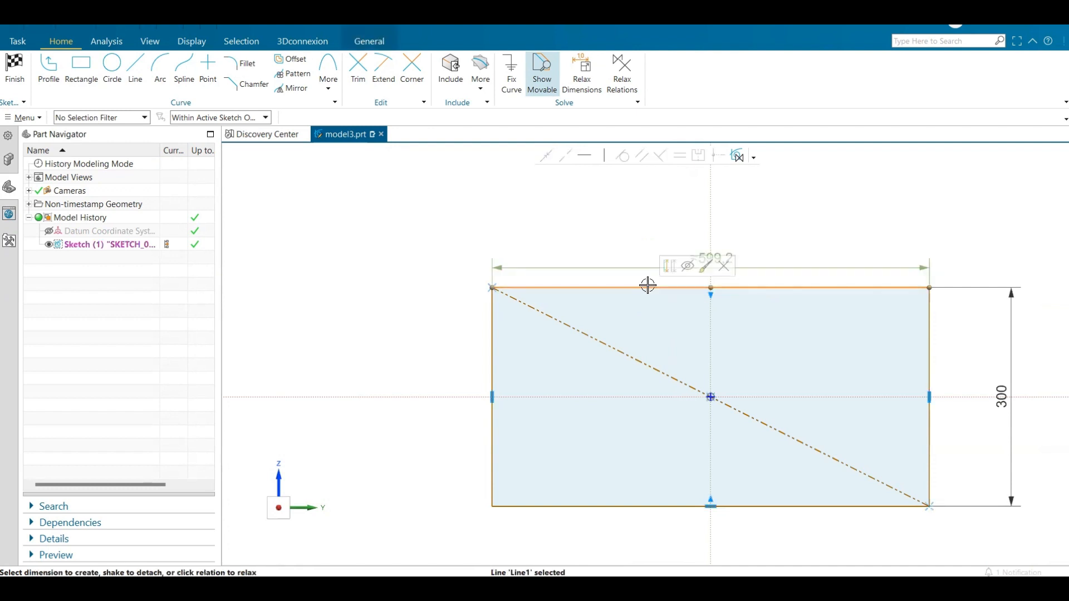
pyautogui.scroll(3, 749, 254)
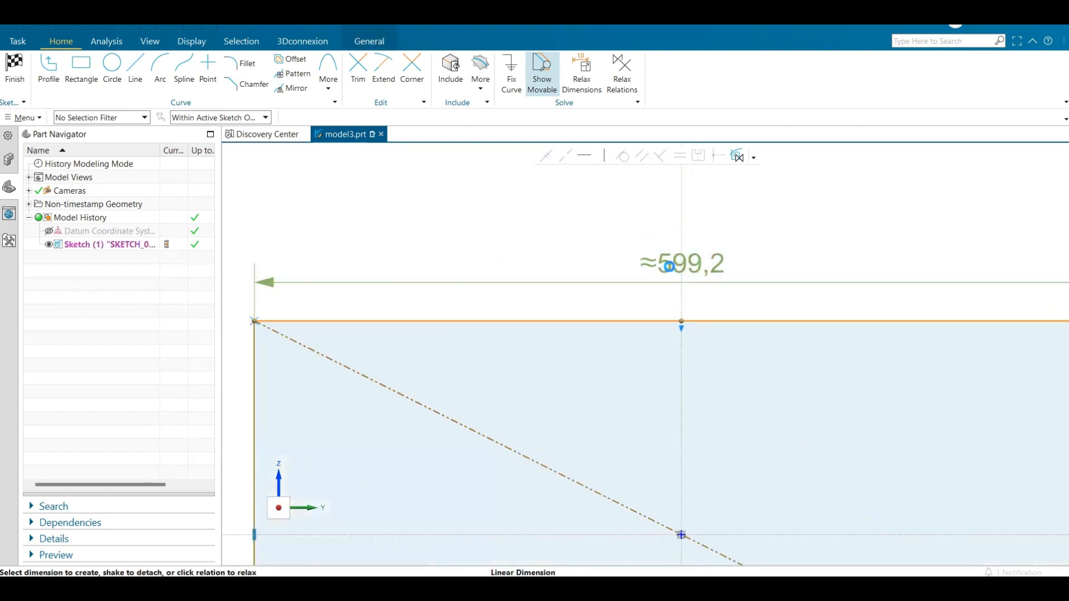
pyautogui.doubleClick(669, 266)
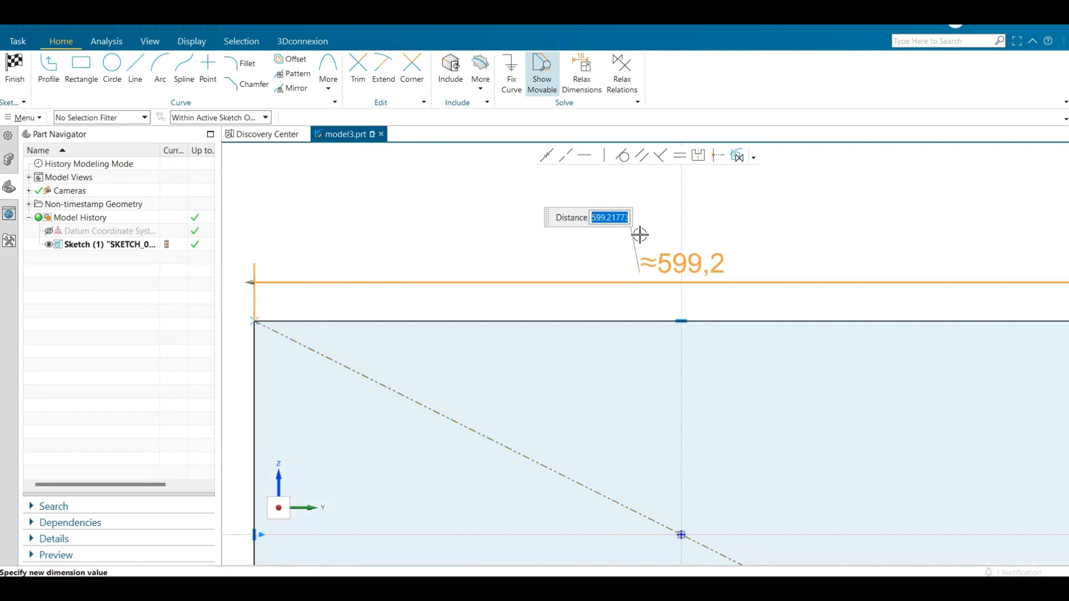
pyautogui.write('500')
pyautogui.press('Return')
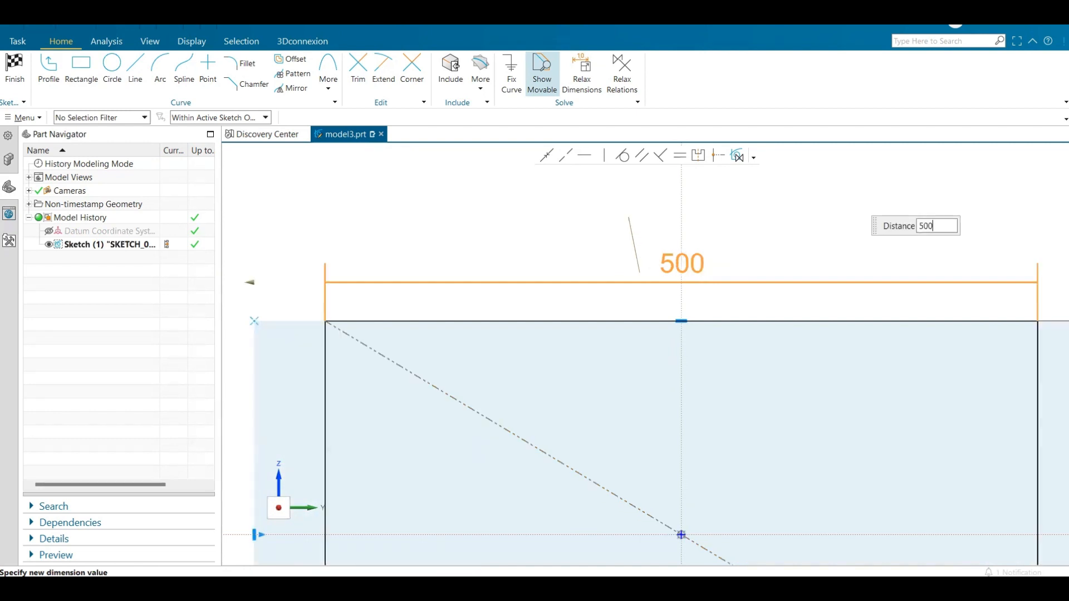
pyautogui.scroll(-4, 644, 277)
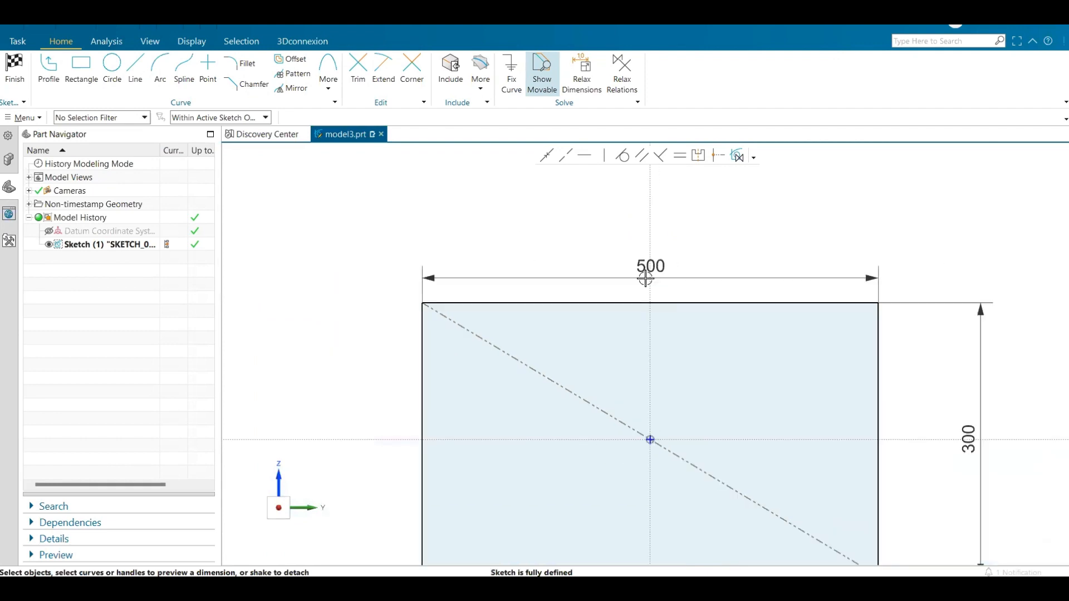
pyautogui.scroll(4, 656, 274)
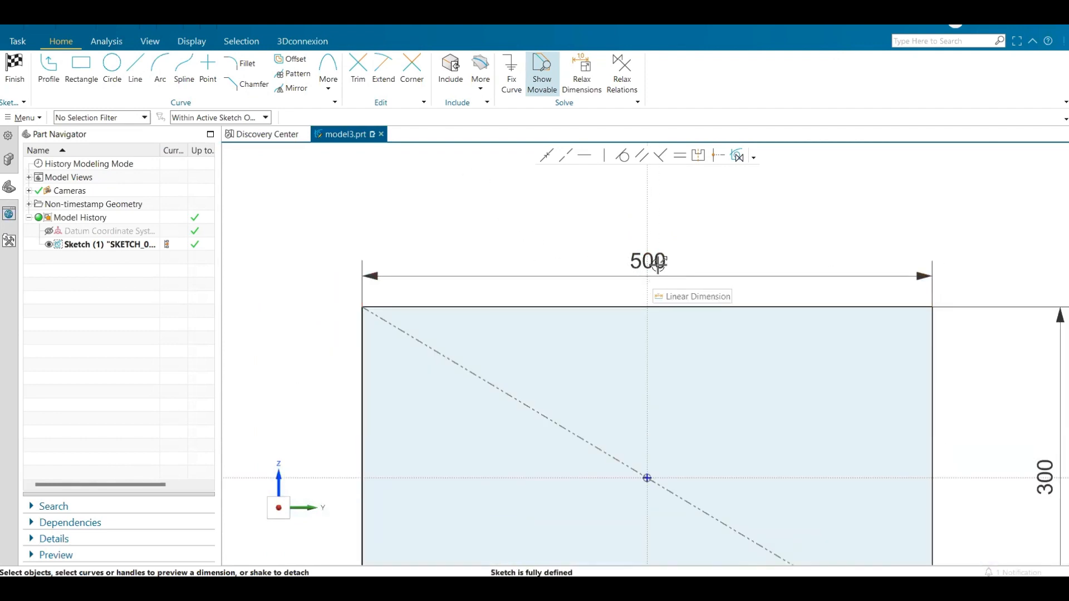
pyautogui.scroll(-1, 628, 272)
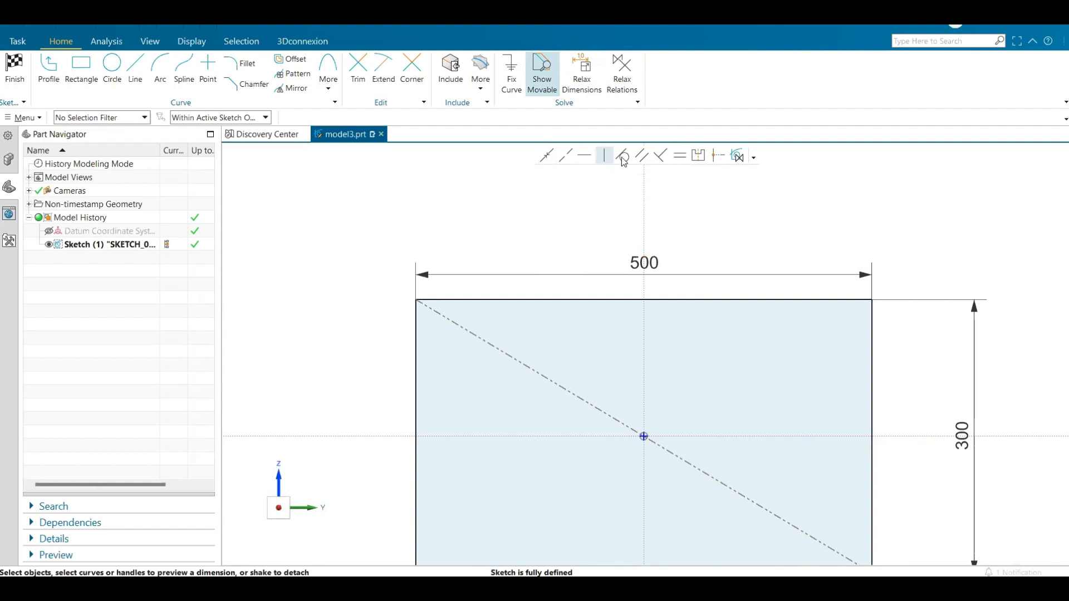
# Draw a circle about 289 mm in diameter beyond the rectangle's left side, its center level with the top edge.
pyautogui.press('t')
pyautogui.press('o')
pyautogui.scroll(-5, 480, 296)
pyautogui.scroll(3, 389, 300)
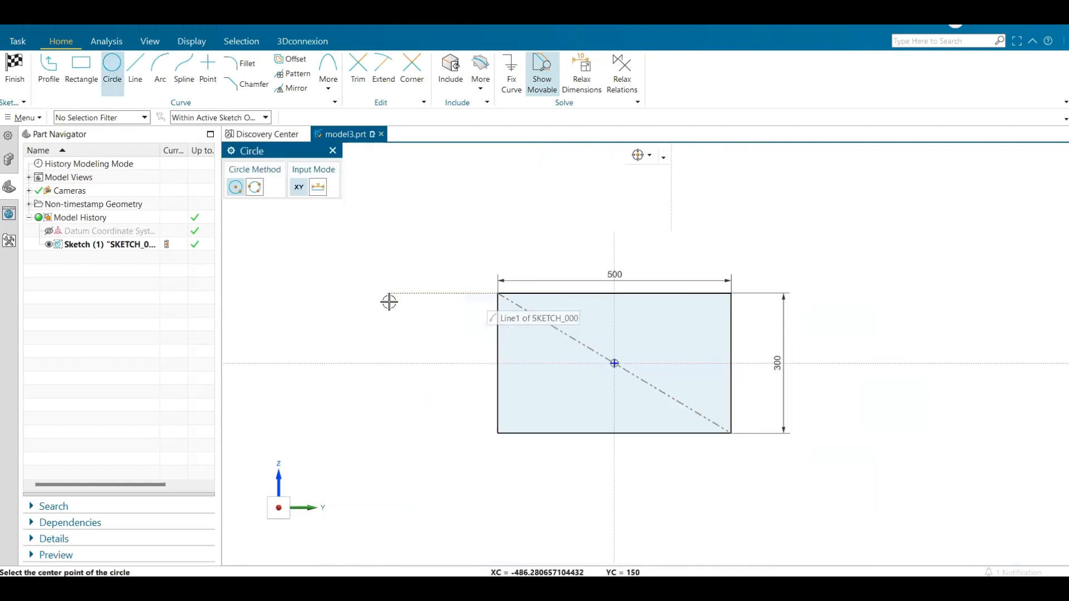
pyautogui.click(396, 288)
pyautogui.click(462, 235)
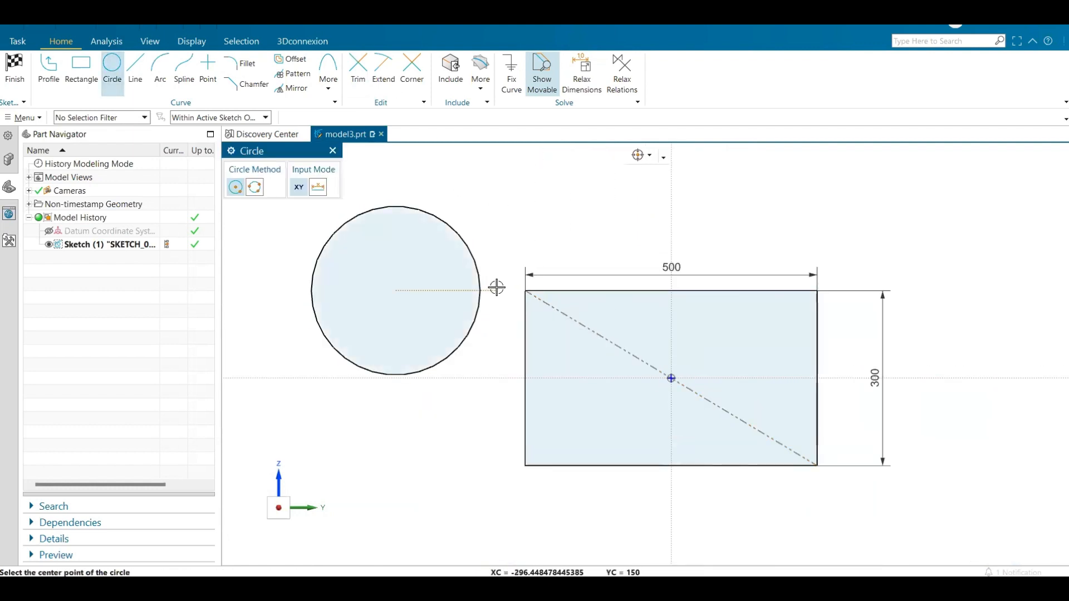
pyautogui.press('Escape')
pyautogui.click(474, 258)
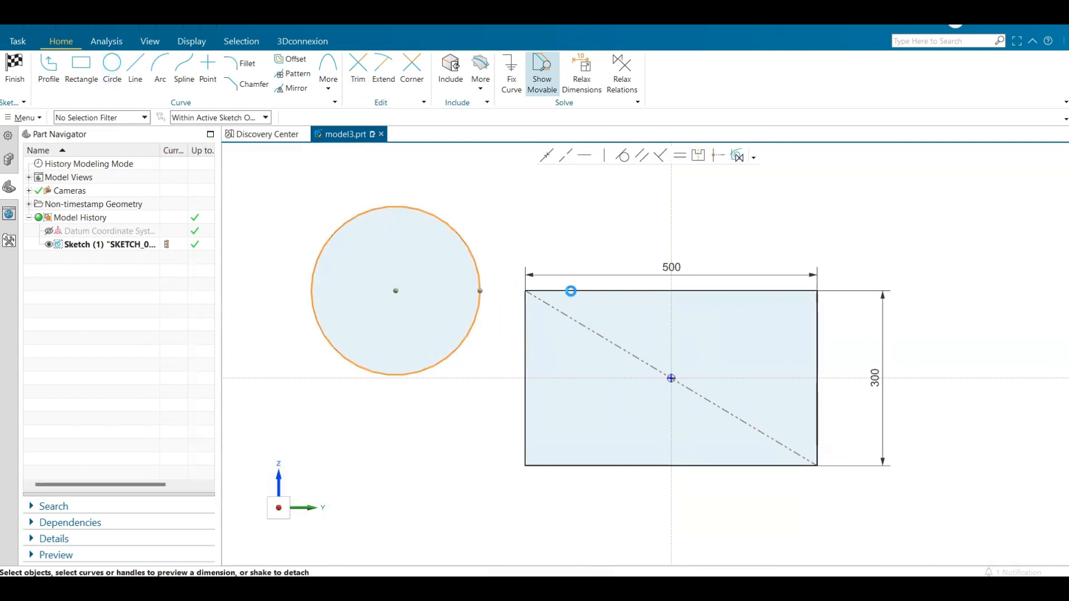
pyautogui.click(584, 290)
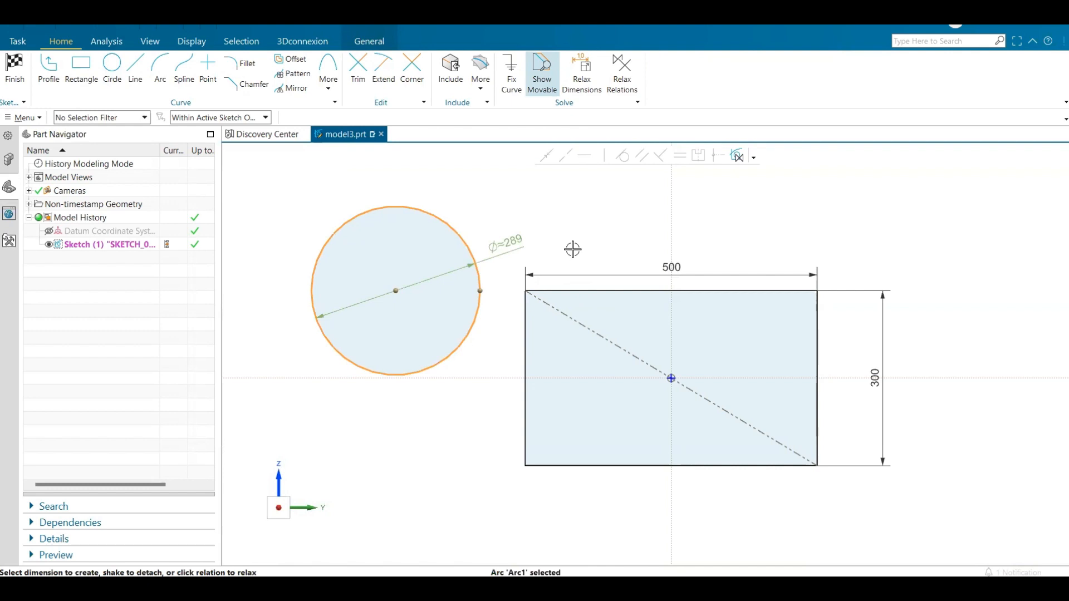
pyautogui.press('Escape')
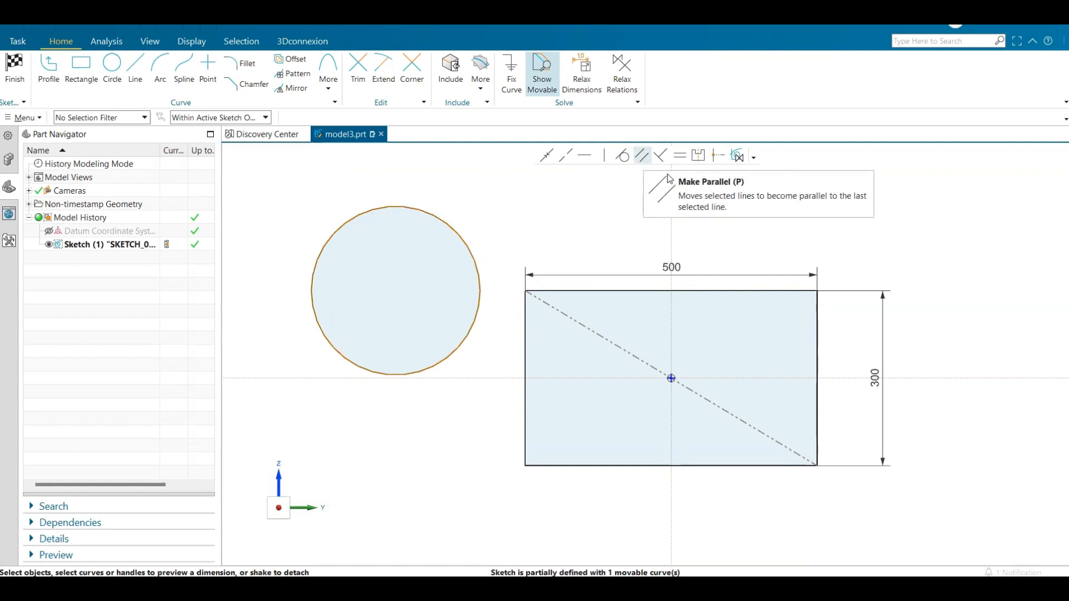
# Make the circle's center coincident with the rectangle's upper-left corner, moving the circle onto the rectangle.
pyautogui.click(546, 157)
pyautogui.scroll(-3, 479, 245)
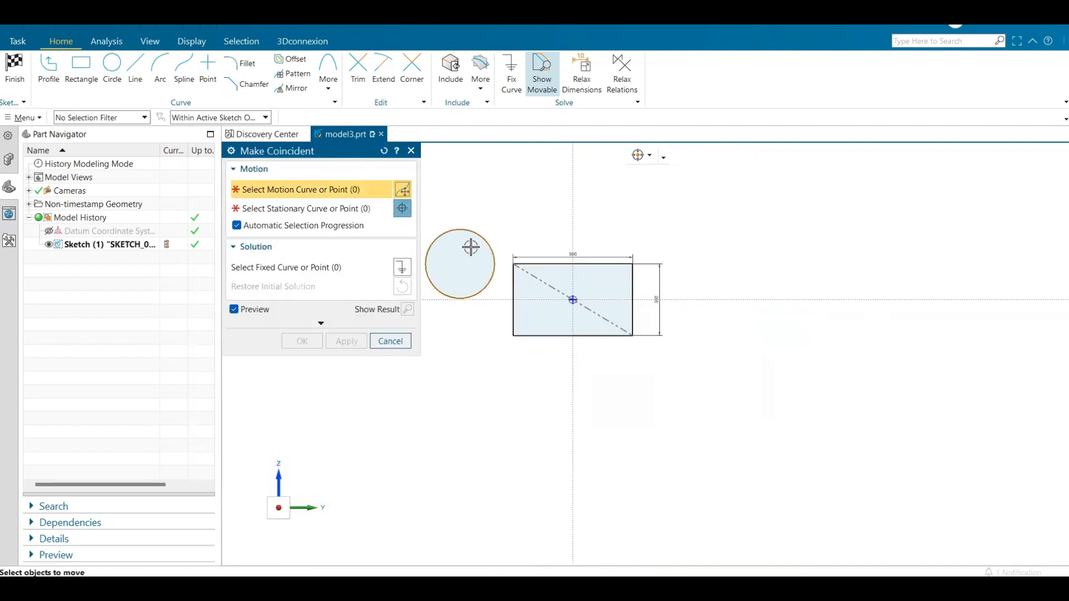
pyautogui.click(459, 265)
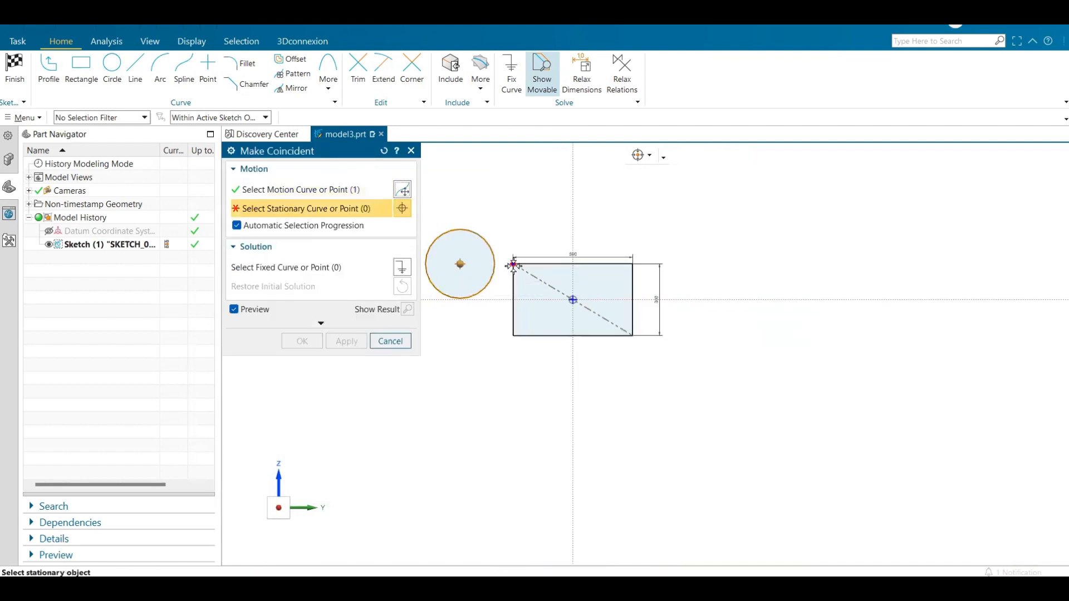
pyautogui.click(513, 265)
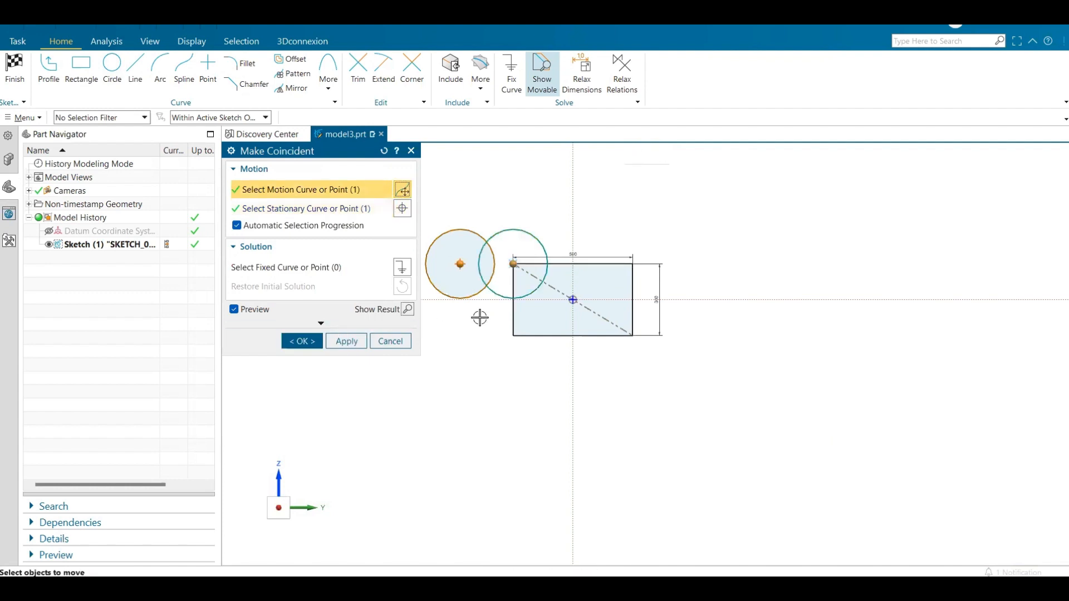
pyautogui.scroll(2, 462, 279)
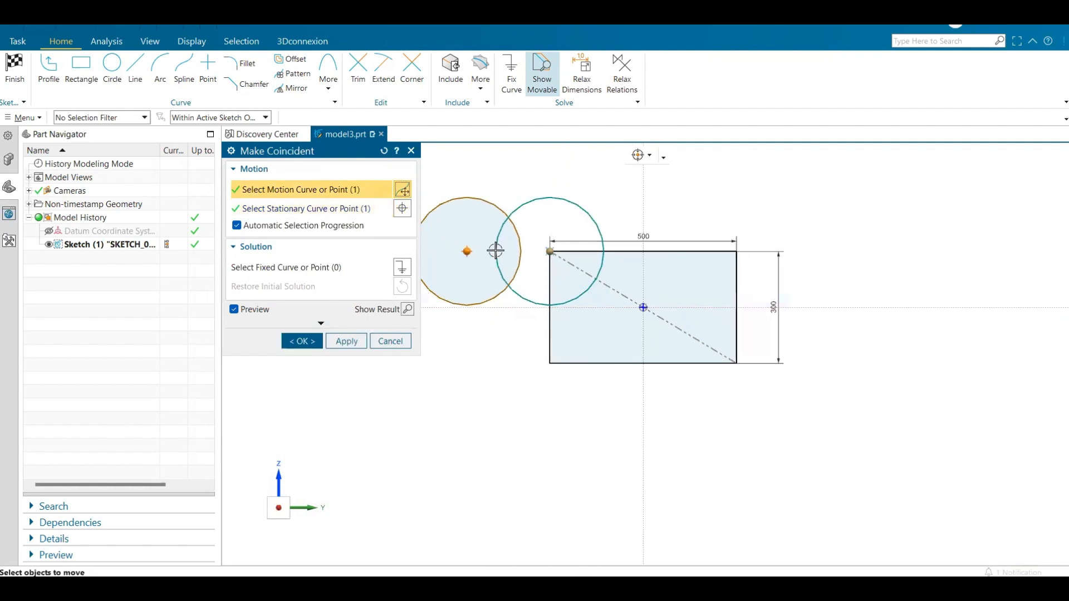
pyautogui.click(297, 346)
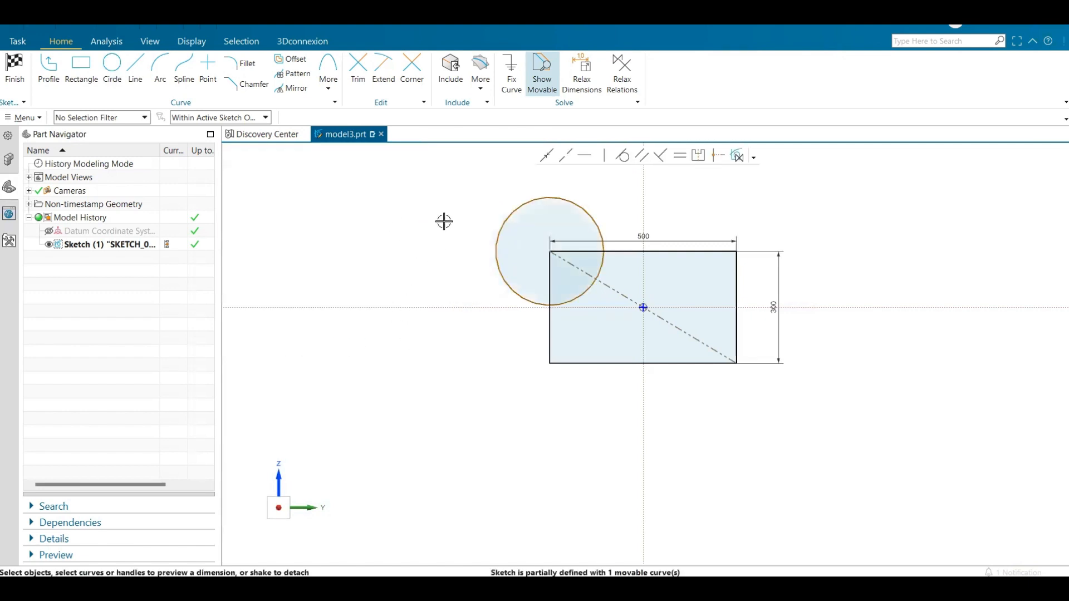
# Dimension the circle and set its diameter to 200 mm.
pyautogui.scroll(2, 542, 250)
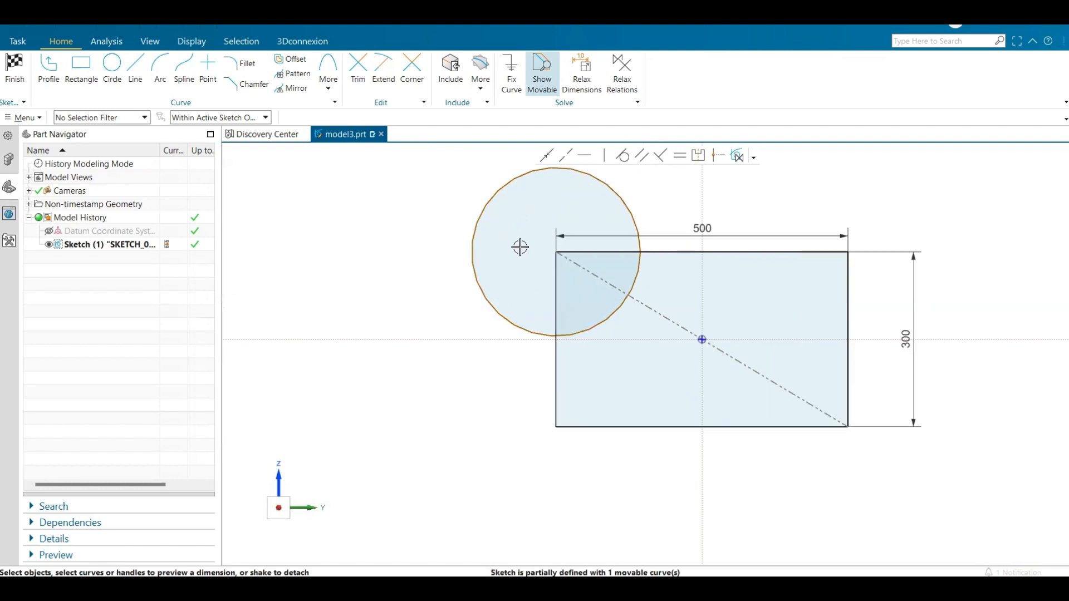
pyautogui.click(475, 243)
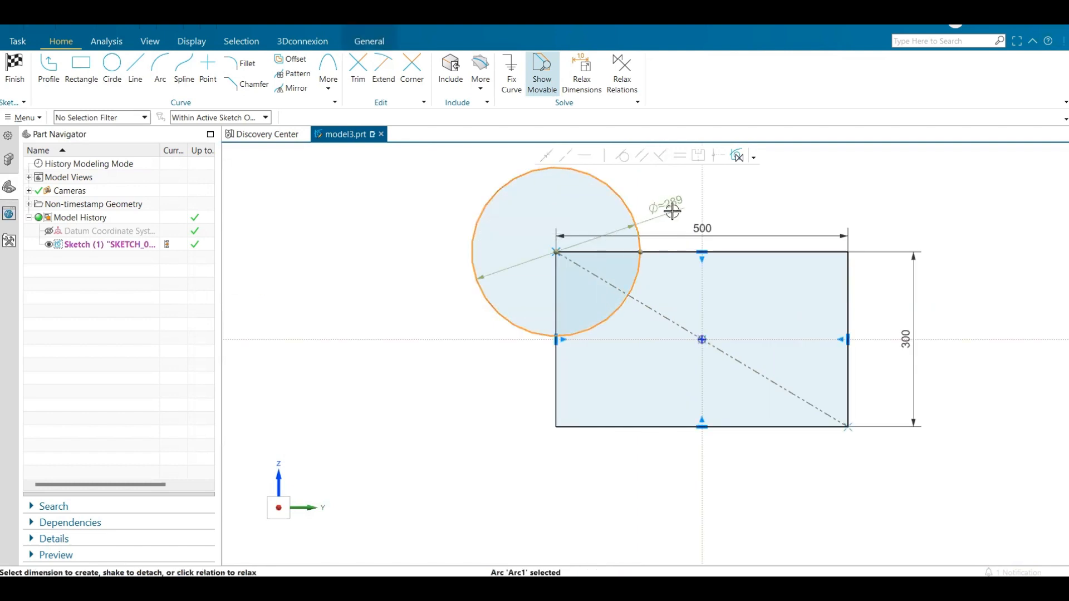
pyautogui.click(684, 243)
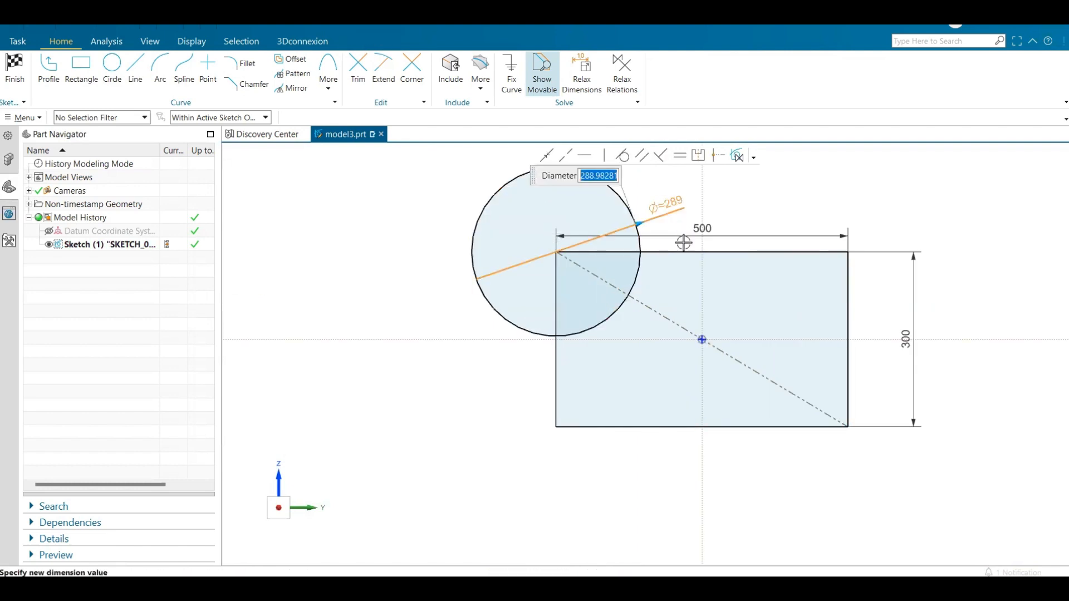
pyautogui.write('200')
pyautogui.press('Return')
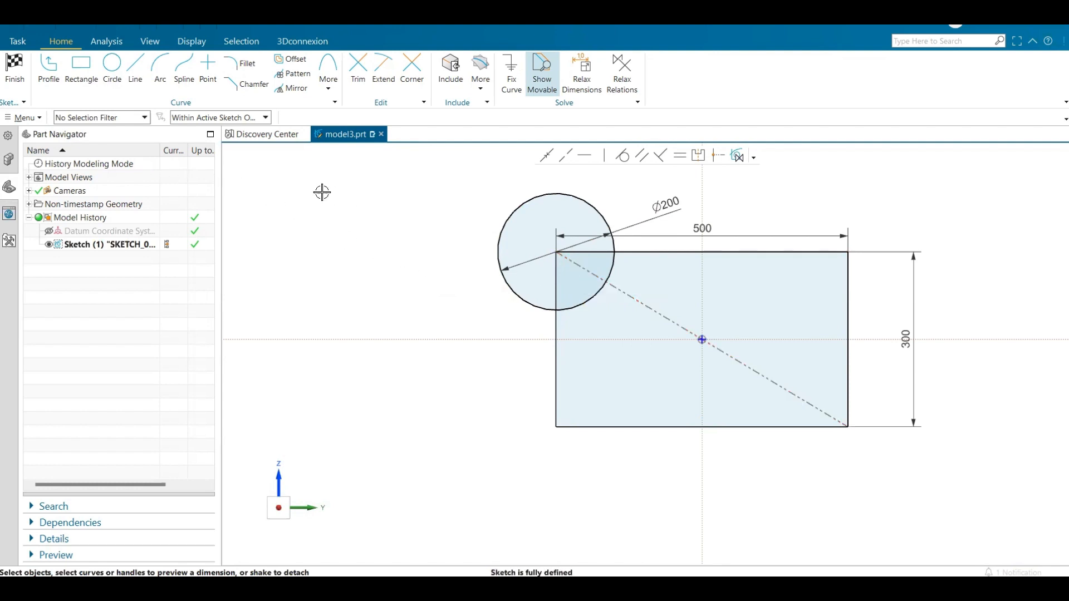
# Finish the sketch and set up an Extrude of the combined outer outline of circle and rectangle, from 0 to 200 mm.
pyautogui.click(17, 72)
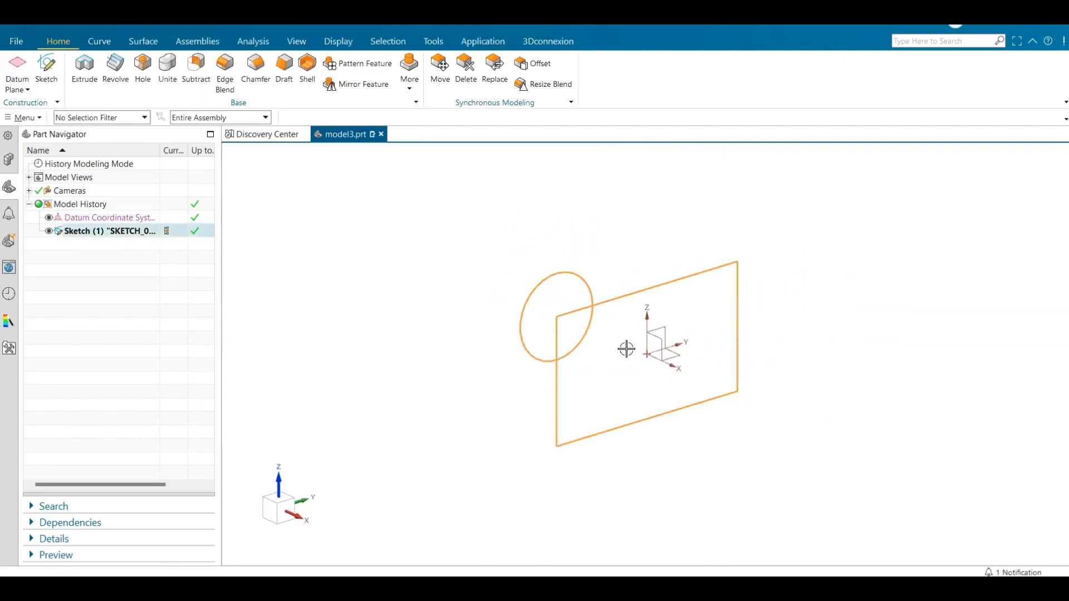
pyautogui.scroll(2, 627, 348)
pyautogui.click(85, 72)
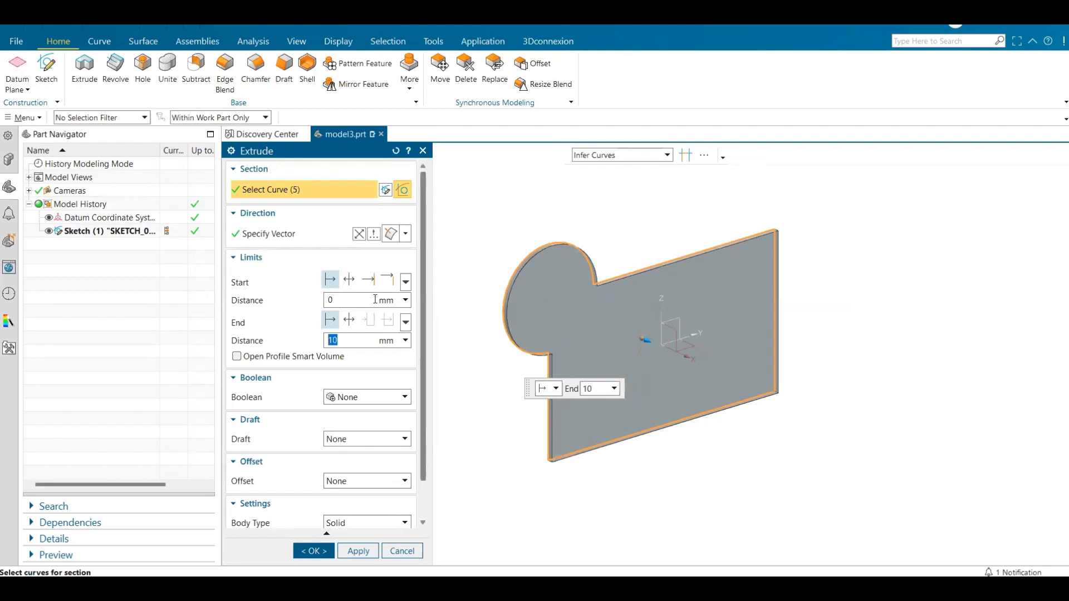
pyautogui.write('200')
pyautogui.press('Return')
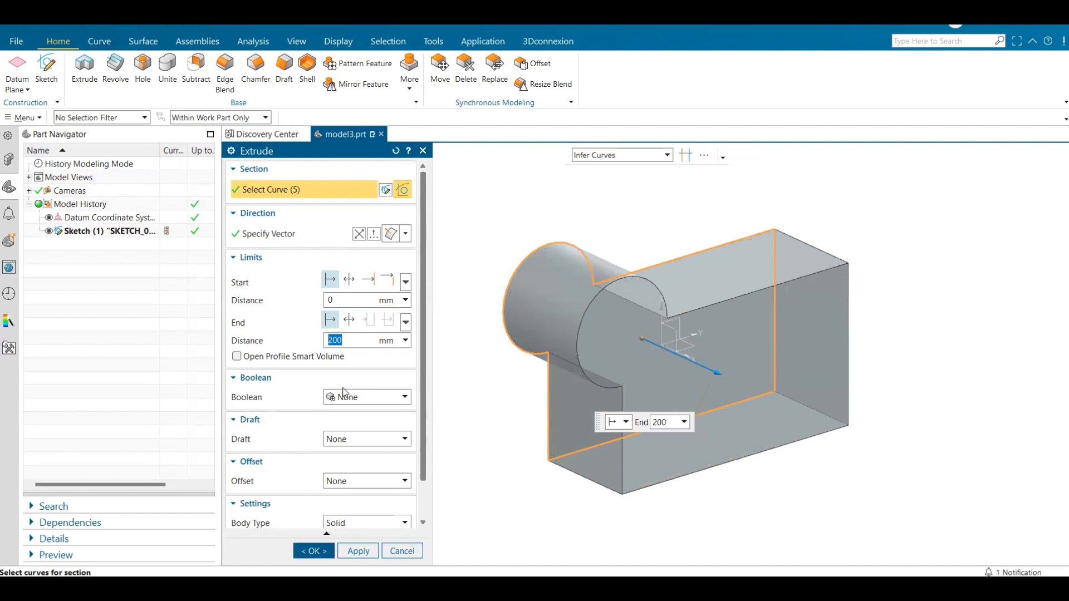
# Keep the extrusion's Boolean at None and its Body Type at Solid, and create the body.
pyautogui.click(353, 402)
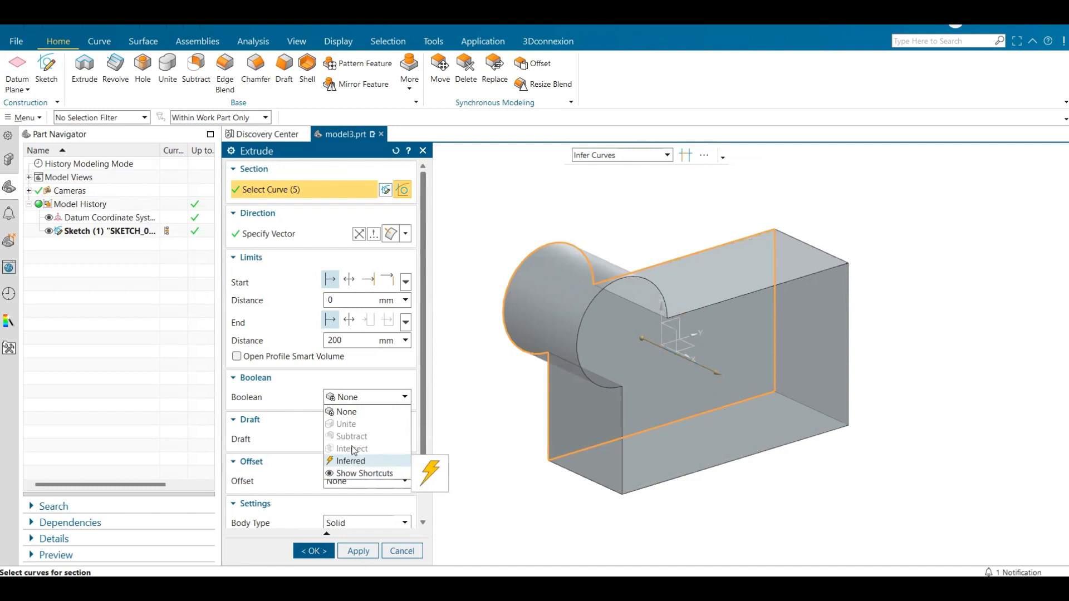
pyautogui.click(353, 416)
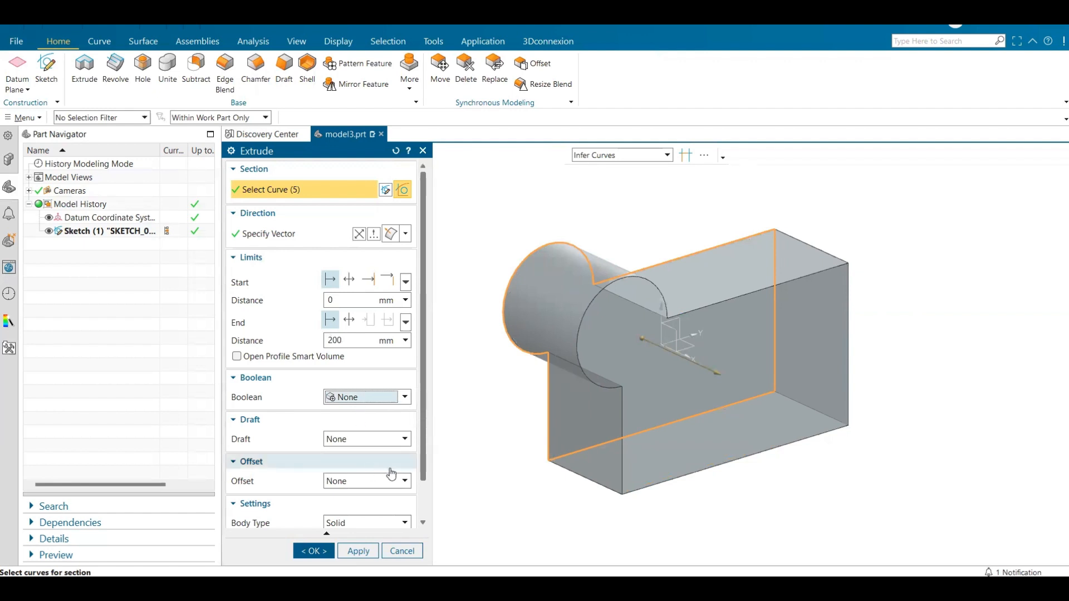
pyautogui.scroll(-3, 421, 455)
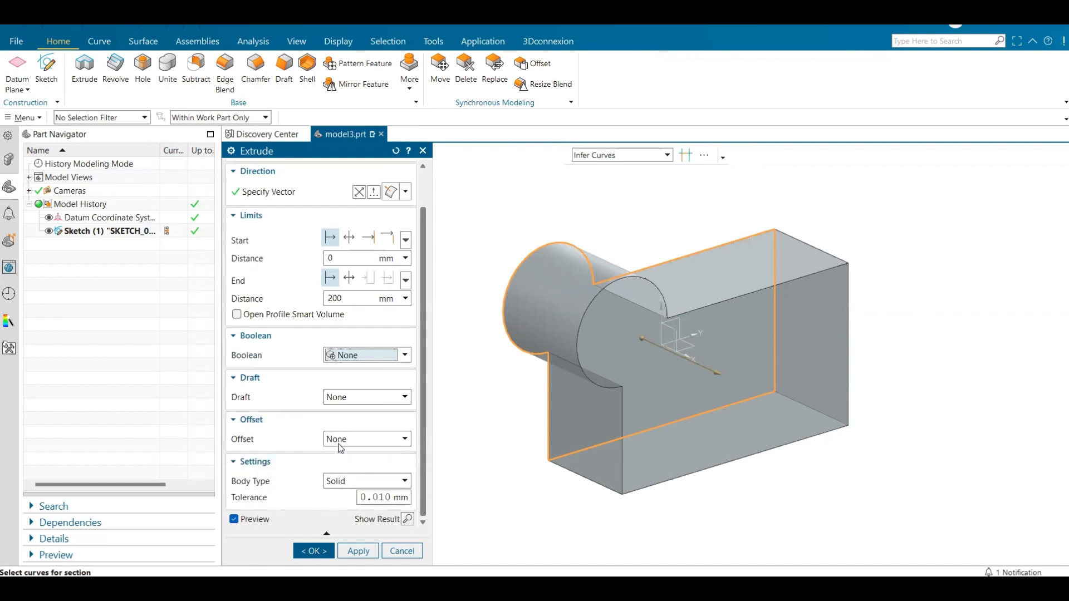
pyautogui.click(378, 482)
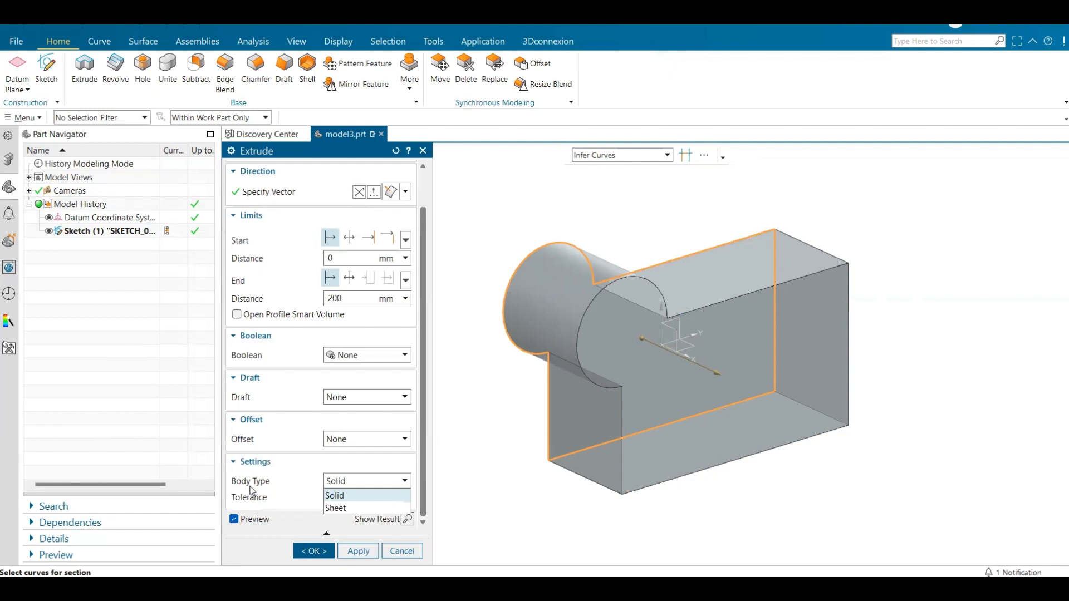
pyautogui.click(250, 488)
pyautogui.click(312, 550)
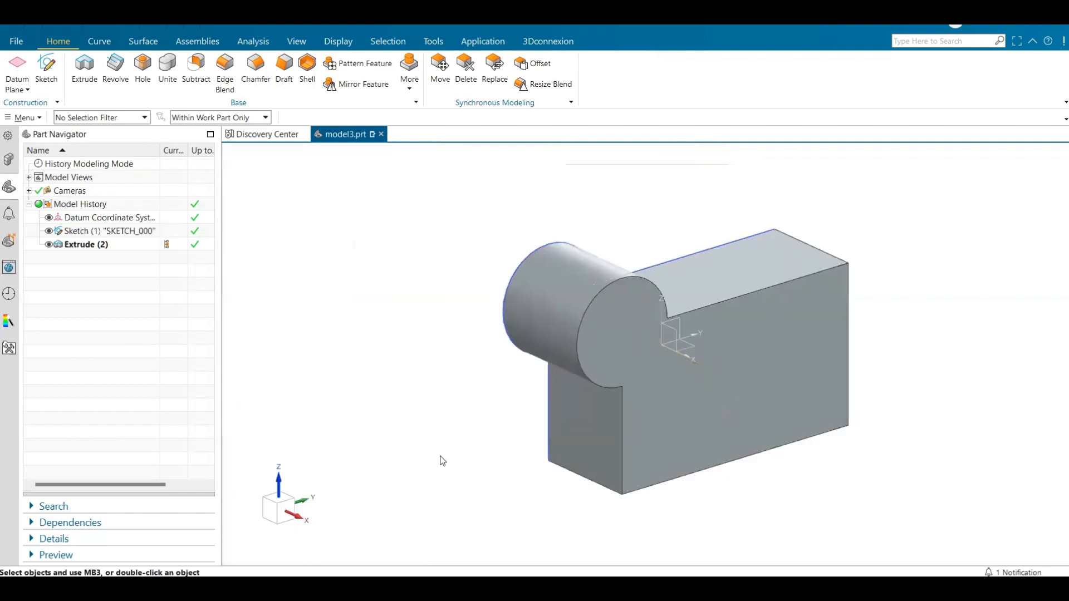
pyautogui.moveTo(409, 347); pyautogui.dragTo(399, 294, button='middle')
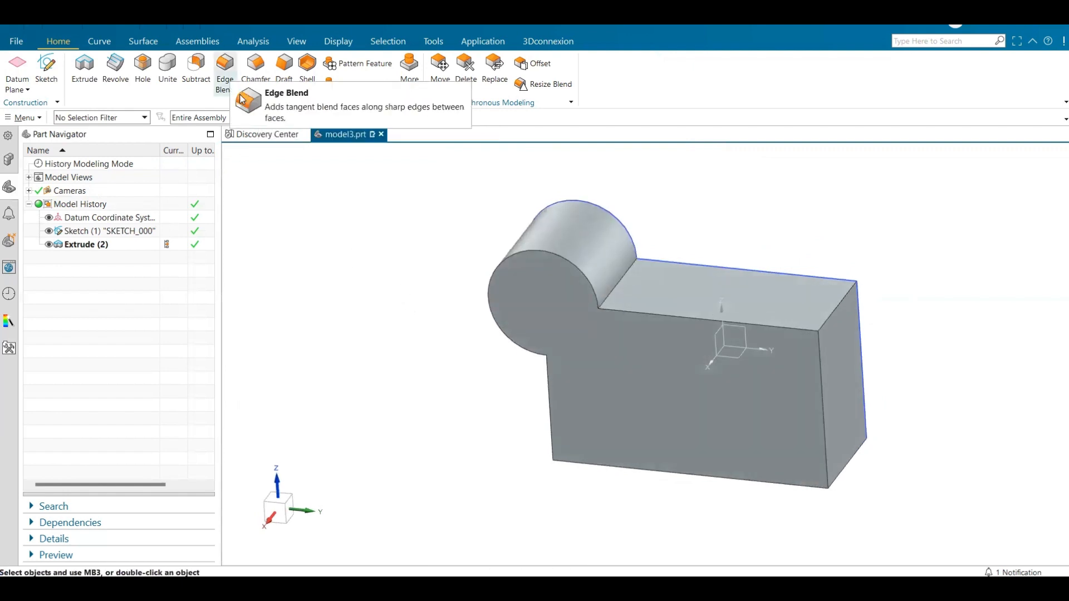
pyautogui.scroll(-3, 409, 325)
pyautogui.moveTo(394, 325); pyautogui.dragTo(404, 327, button='middle')
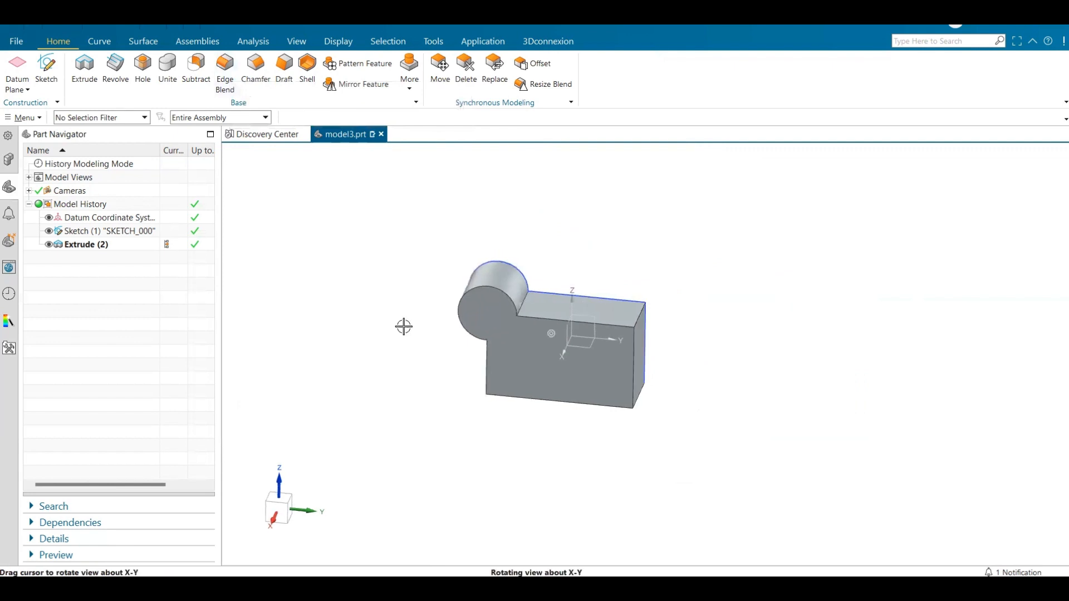
# Start a new sketch on the Right principal plane.
pyautogui.click(55, 76)
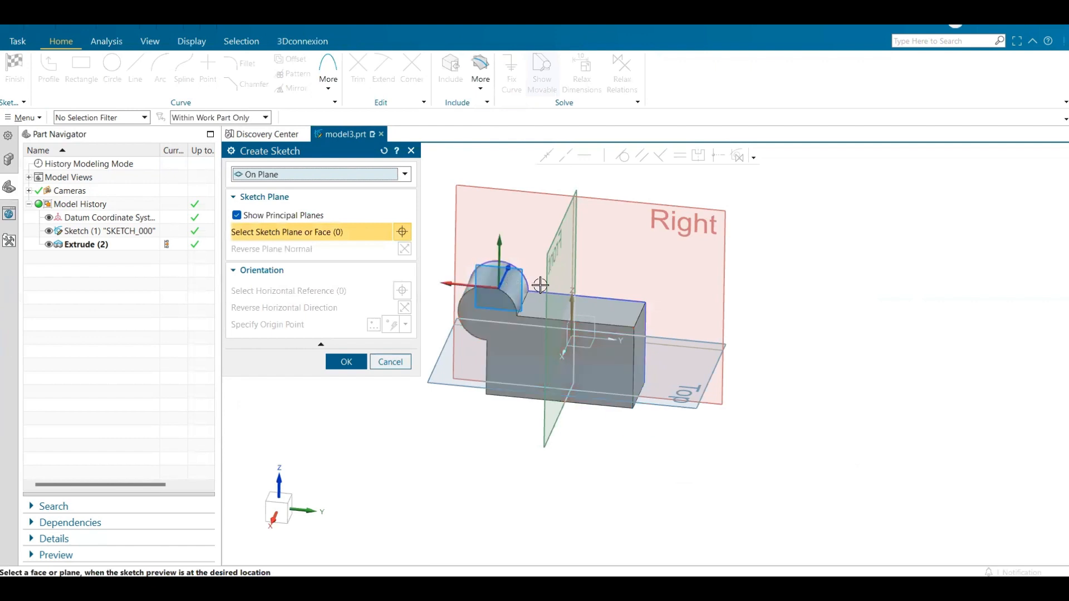
pyautogui.click(682, 209)
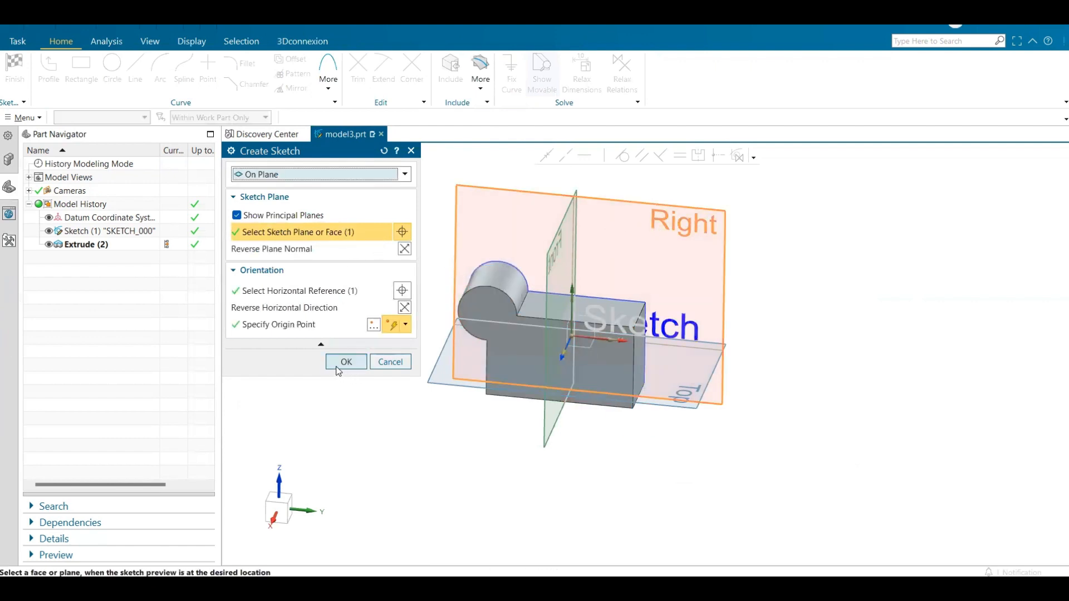
pyautogui.click(338, 364)
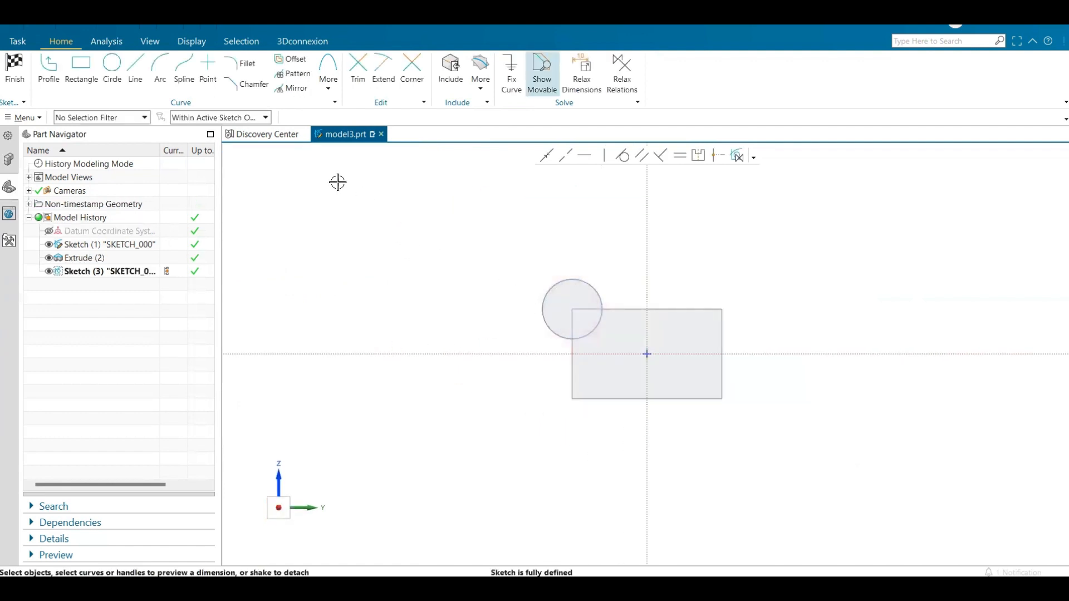
# Sketch a circle centered on the sketch origin, inside the outline of the block, and finish the sketch.
pyautogui.click(115, 70)
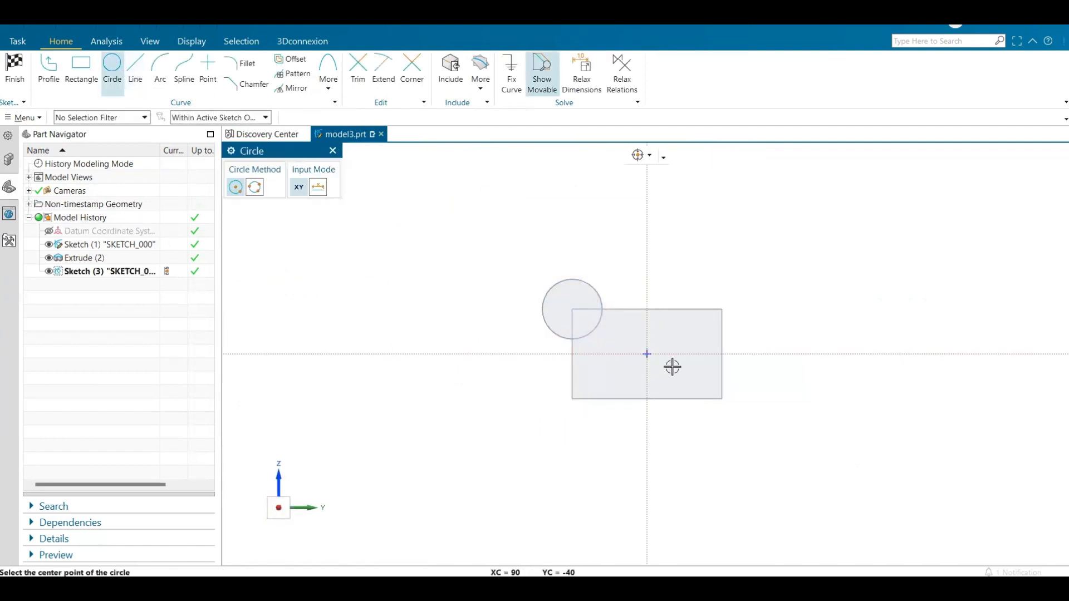
pyautogui.click(646, 354)
pyautogui.click(671, 339)
pyautogui.press('Escape')
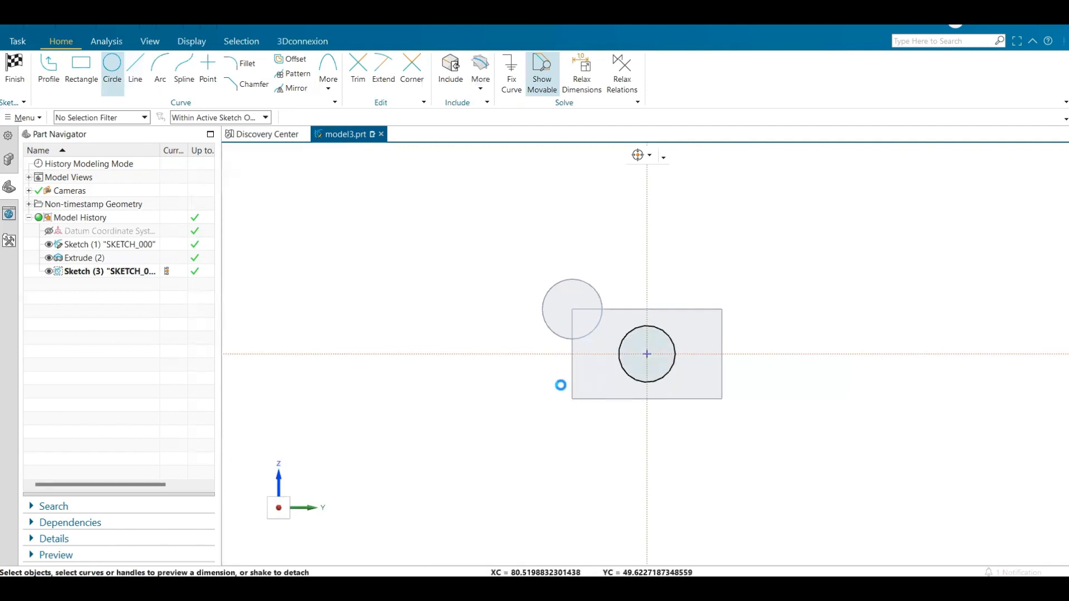
pyautogui.moveTo(617, 326); pyautogui.dragTo(609, 346, button='middle')
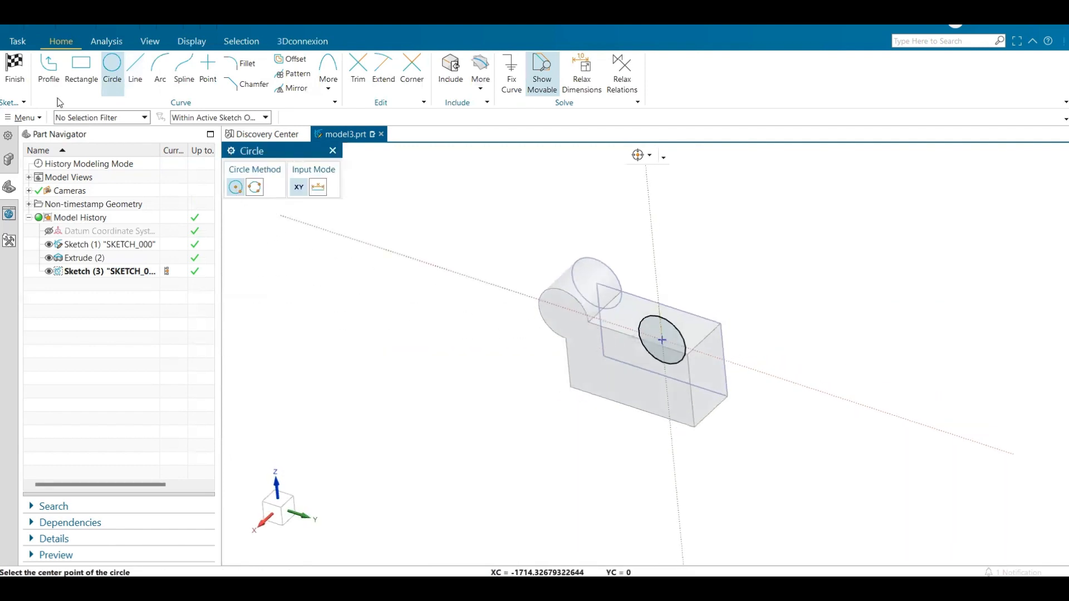
pyautogui.click(15, 70)
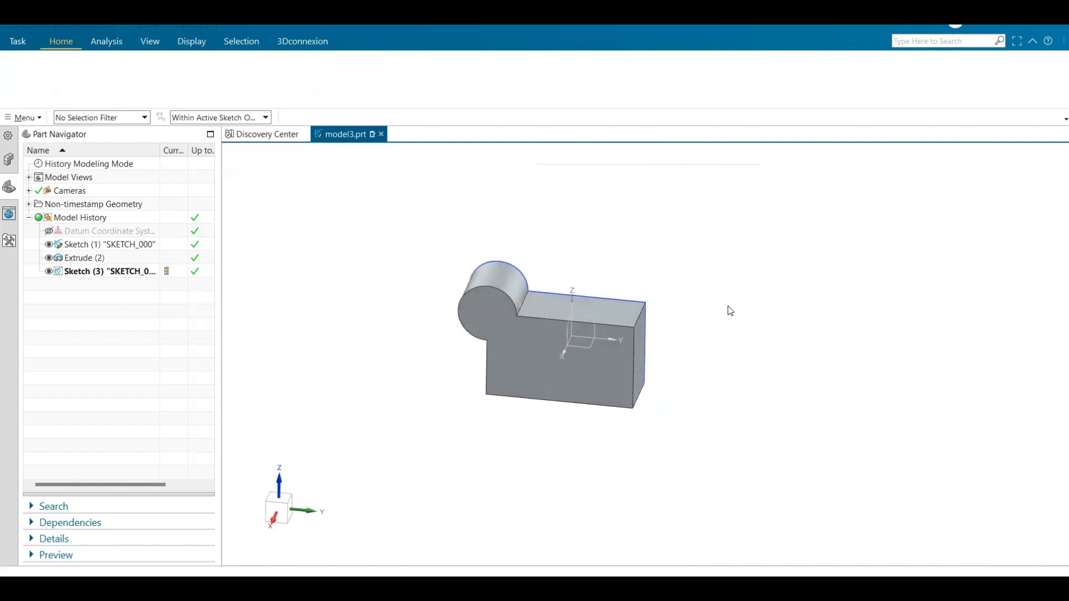
# Select the new circle sketch on the back of the block and set up an Extrude of it.
pyautogui.moveTo(660, 291)
pyautogui.mouseDown(button='middle')
pyautogui.moveTo(463, 329)
pyautogui.moveTo(539, 337)
pyautogui.mouseUp(button='middle')
pyautogui.scroll(3, 557, 338)
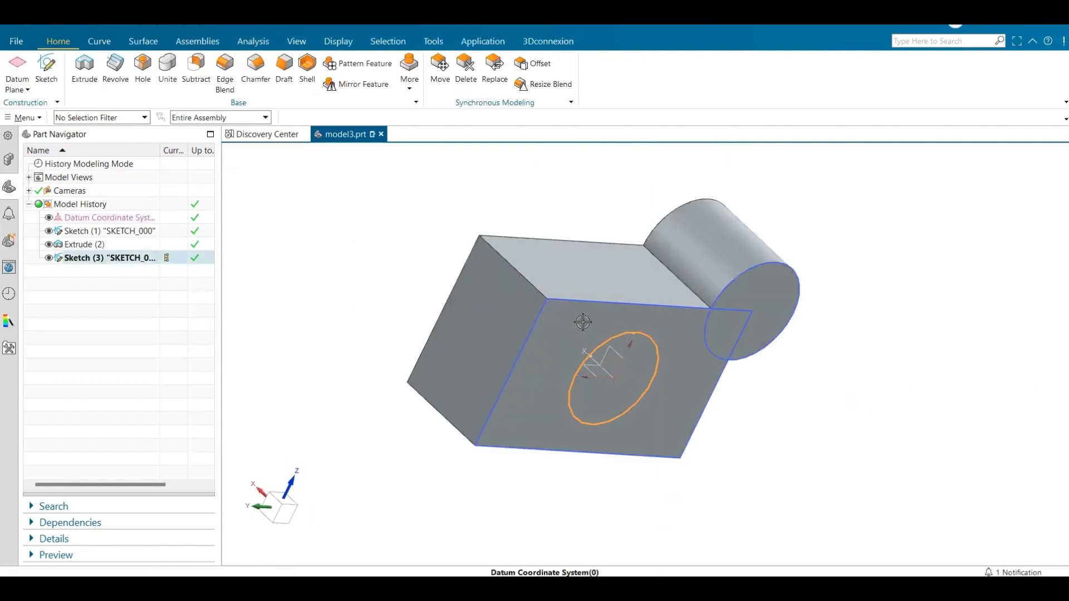
pyautogui.click(618, 337)
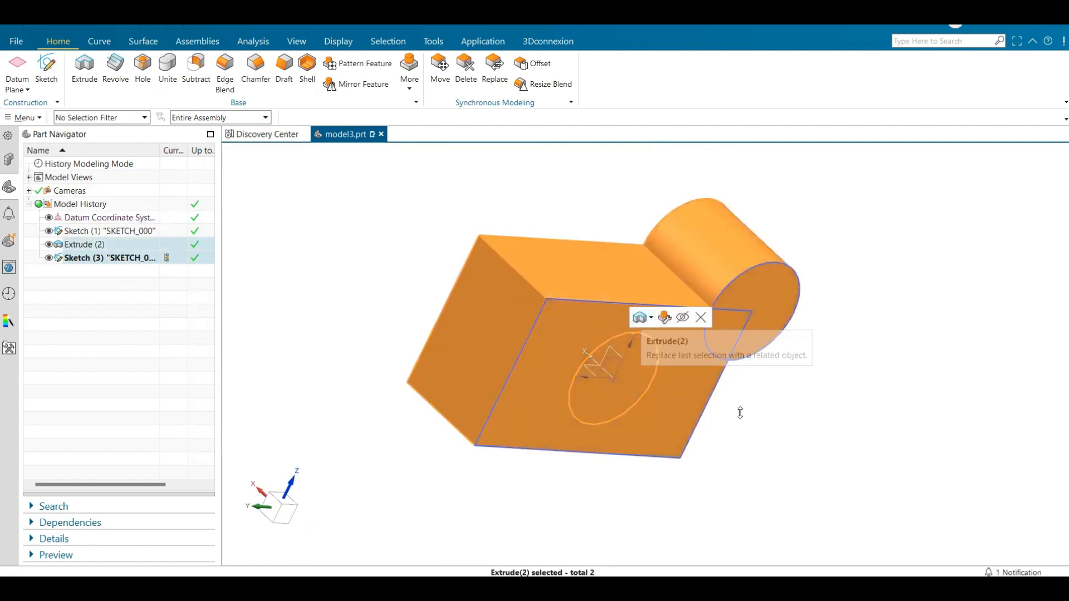
pyautogui.press('Escape')
pyautogui.click(621, 334)
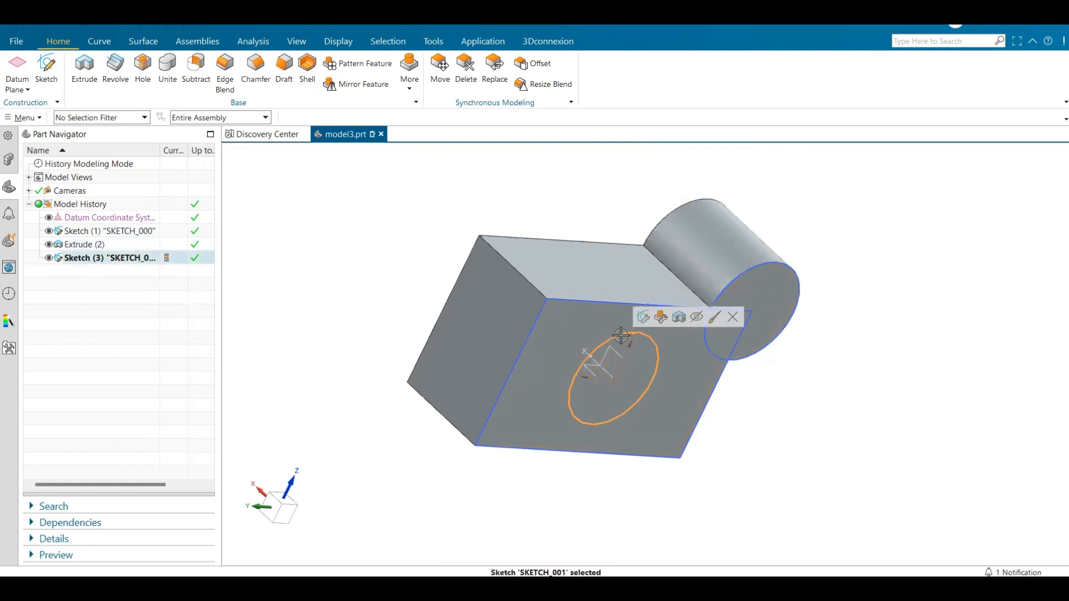
pyautogui.click(678, 317)
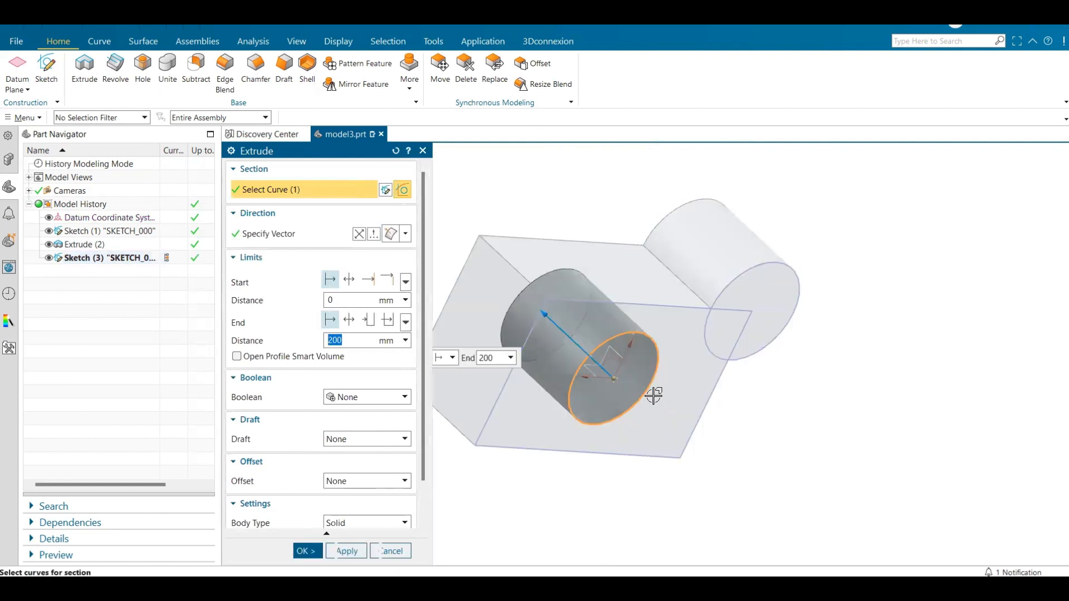
pyautogui.scroll(-4, 654, 396)
pyautogui.moveTo(657, 337); pyautogui.dragTo(728, 395, button='middle')
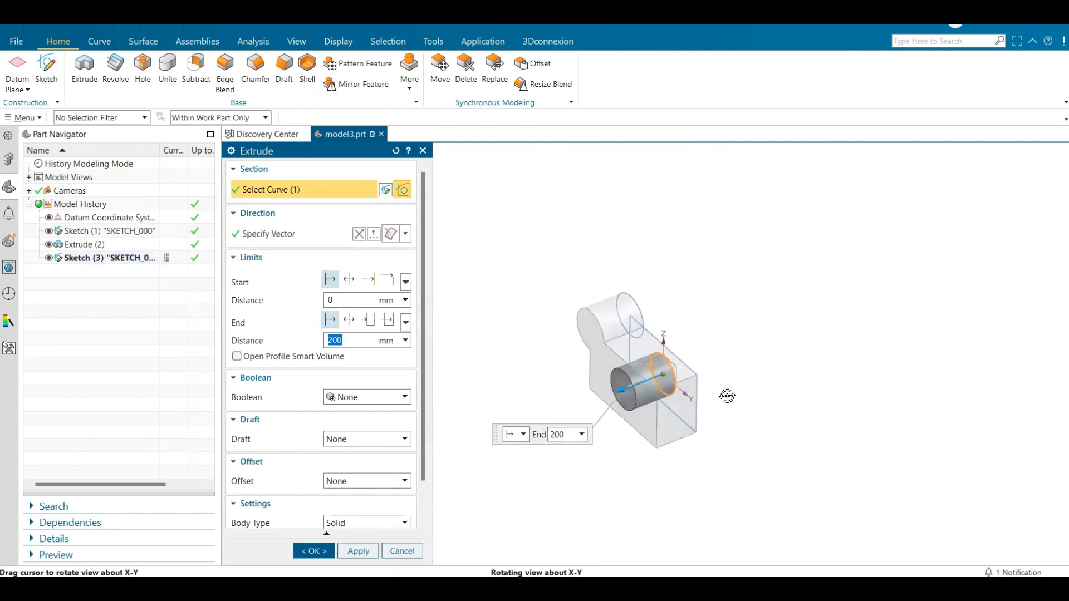
pyautogui.scroll(3, 586, 386)
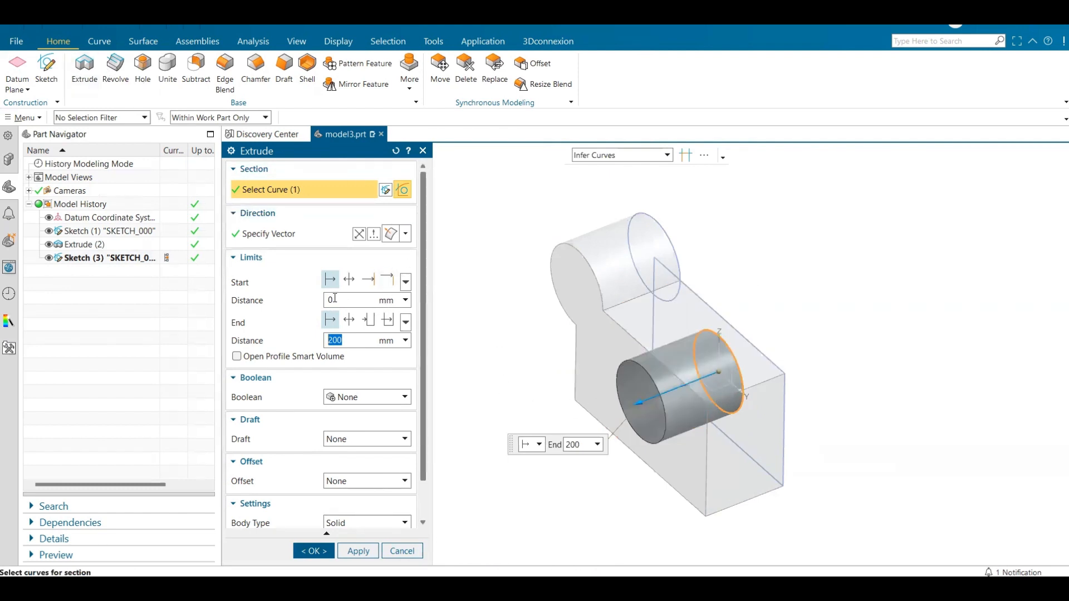
# Make the circle's extrusion symmetric with a width of 1000 mm, keep its Boolean at None, and create the body.
pyautogui.click(349, 279)
pyautogui.scroll(-2, 680, 391)
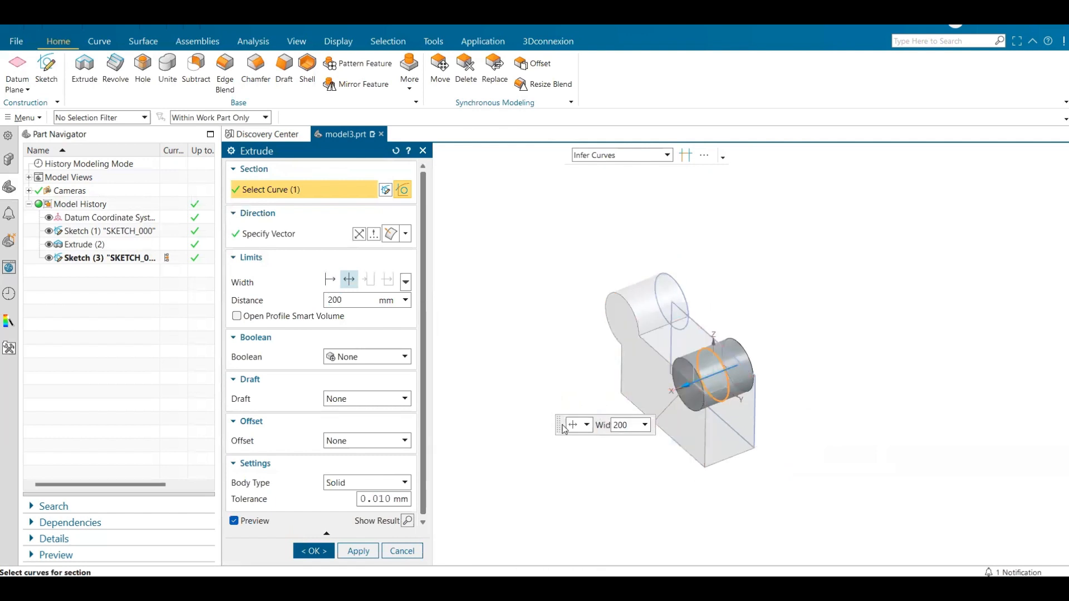
pyautogui.moveTo(676, 387); pyautogui.dragTo(583, 427)
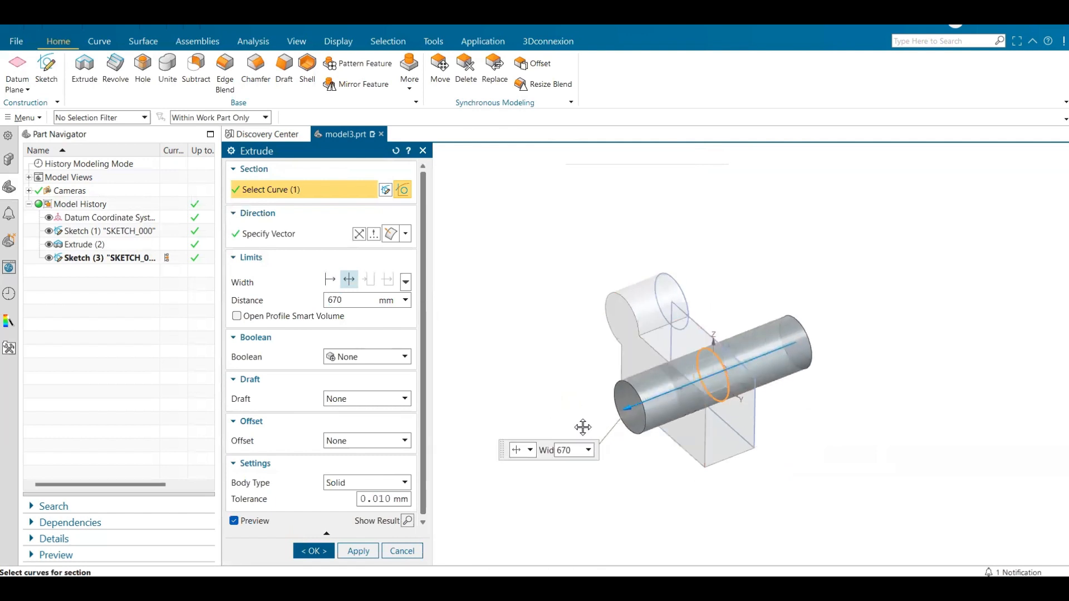
pyautogui.write('1000')
pyautogui.press('Return')
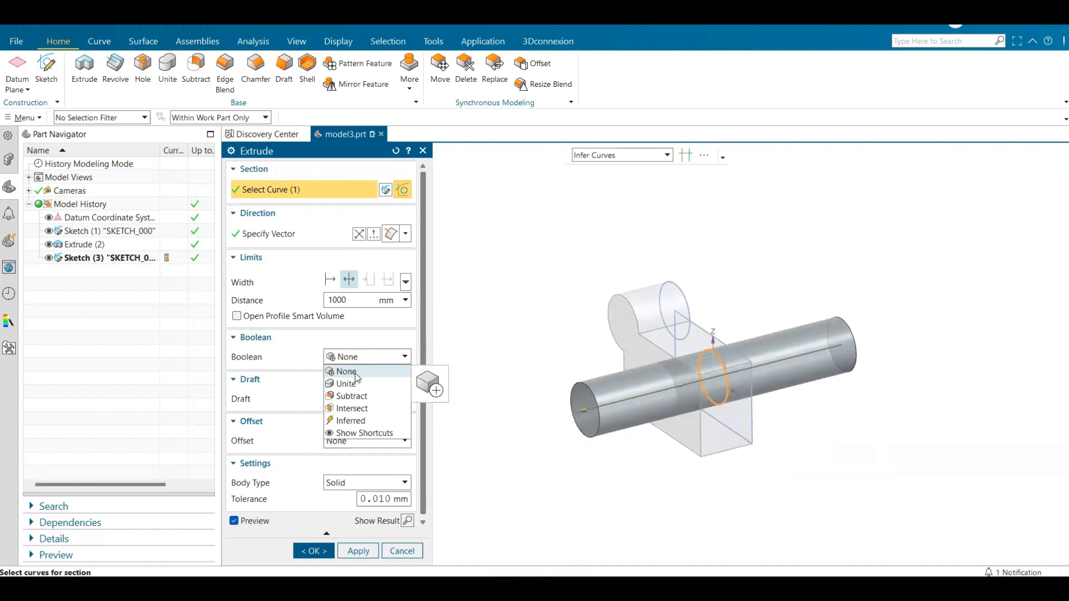
pyautogui.click(358, 357)
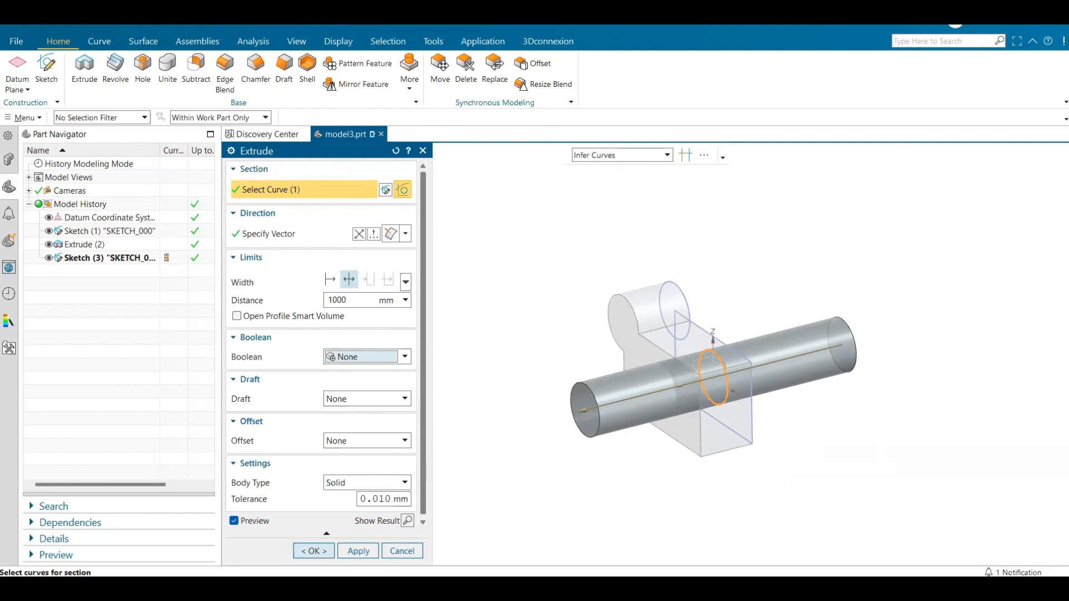
pyautogui.click(314, 550)
pyautogui.scroll(3, 693, 374)
pyautogui.scroll(1, 693, 373)
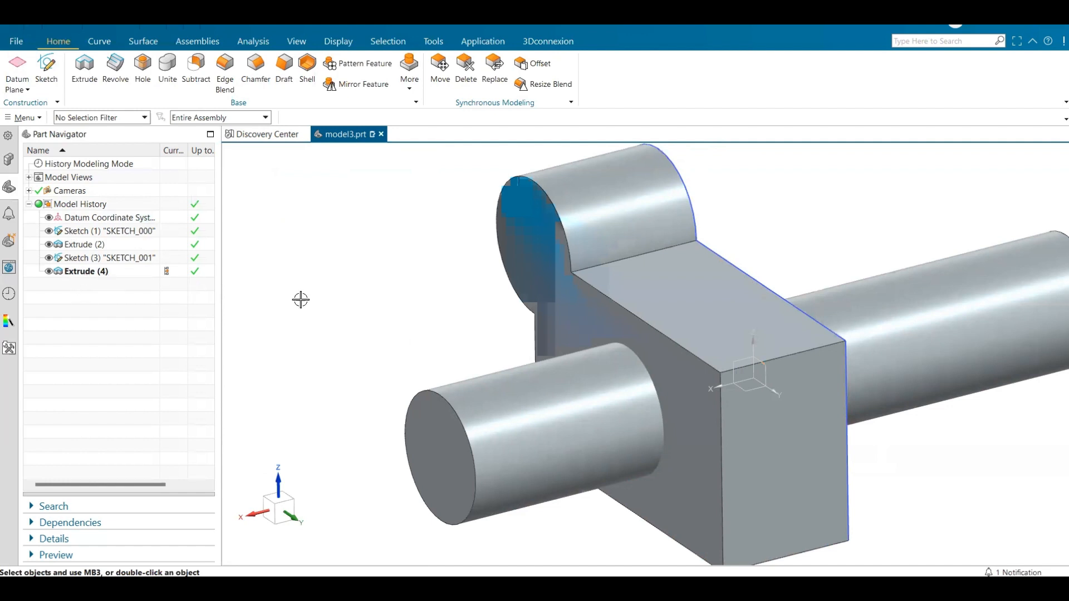
pyautogui.scroll(-3, 415, 319)
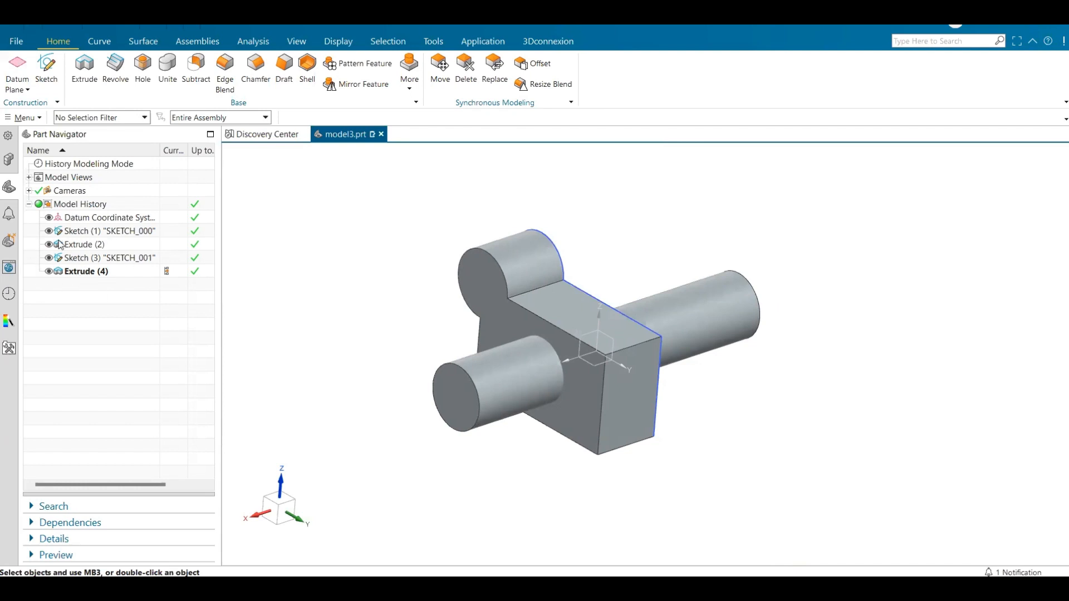
pyautogui.click(29, 177)
pyautogui.click(29, 177)
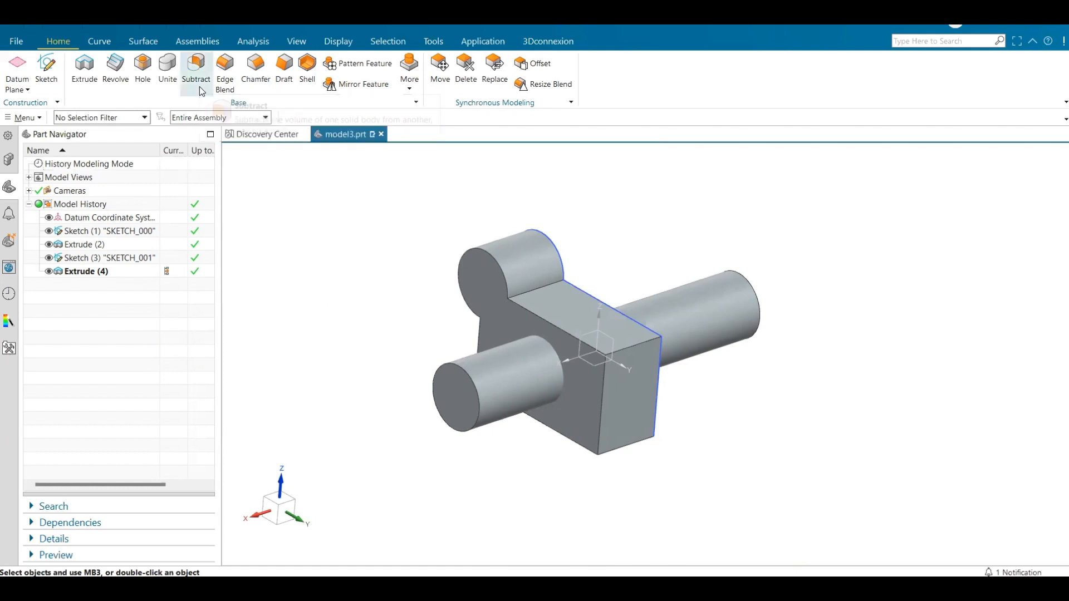
pyautogui.click(167, 68)
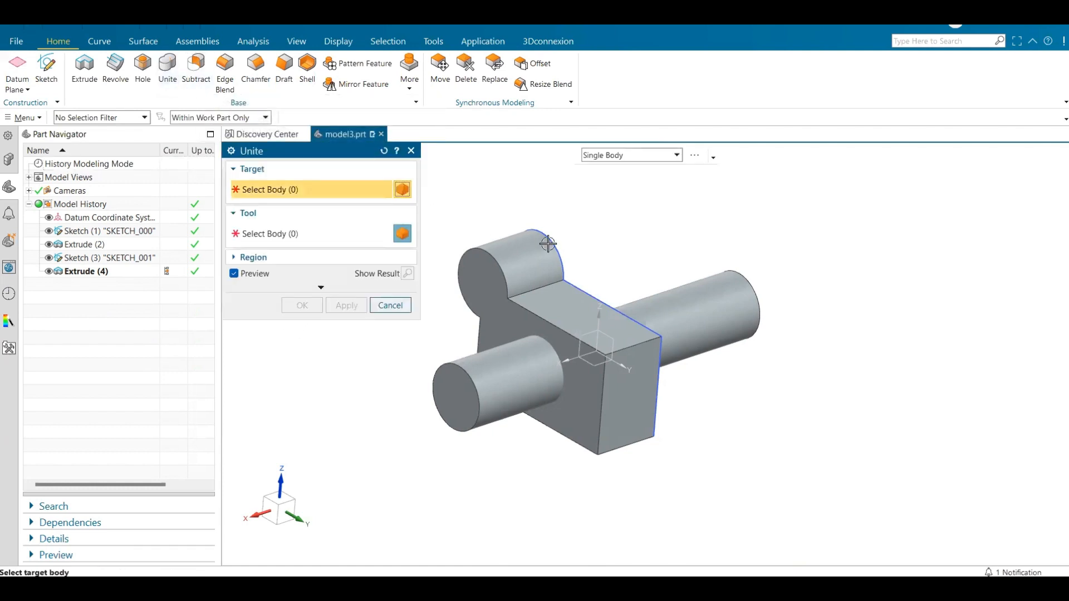
pyautogui.click(536, 302)
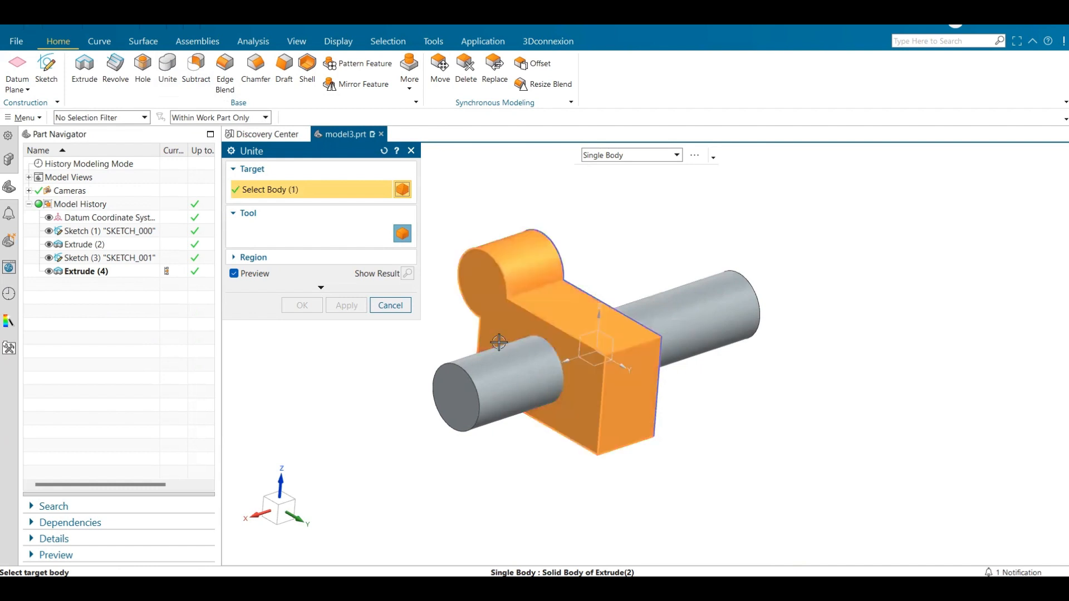
pyautogui.click(473, 376)
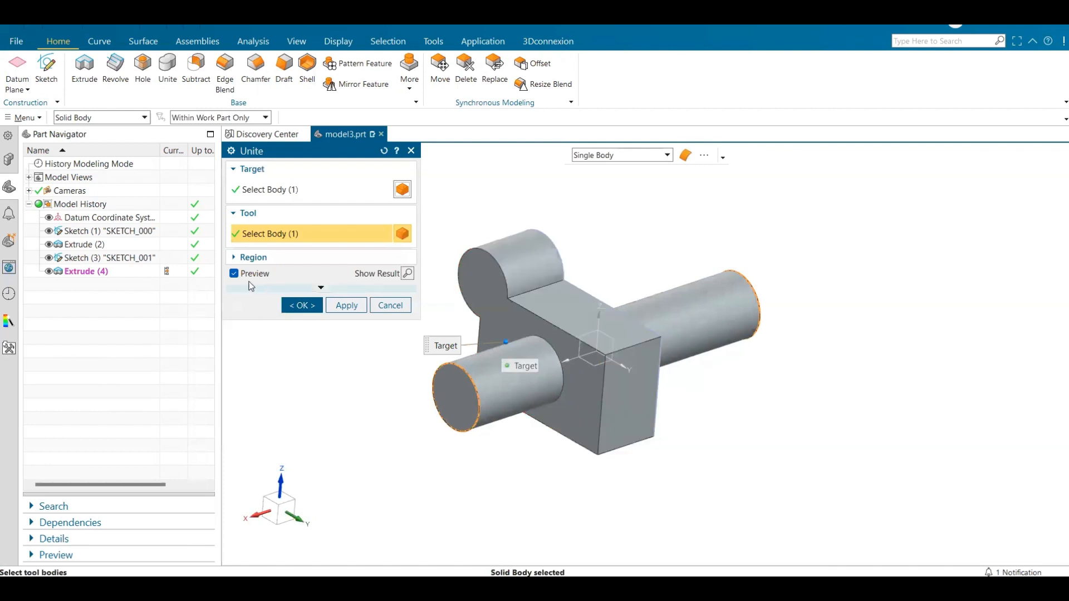
pyautogui.moveTo(458, 346); pyautogui.dragTo(540, 343, button='middle')
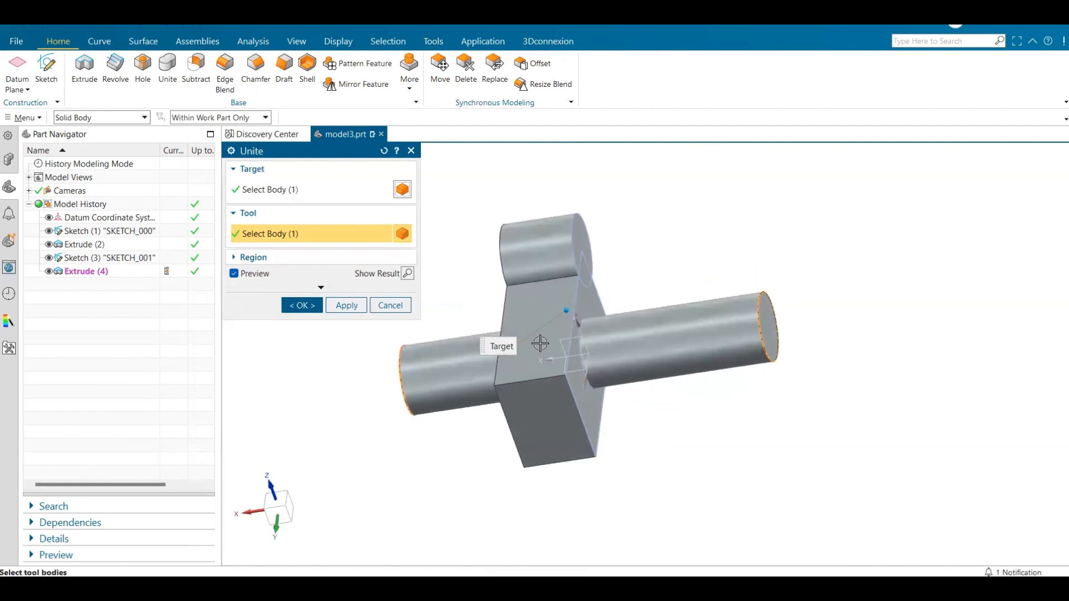
pyautogui.click(241, 259)
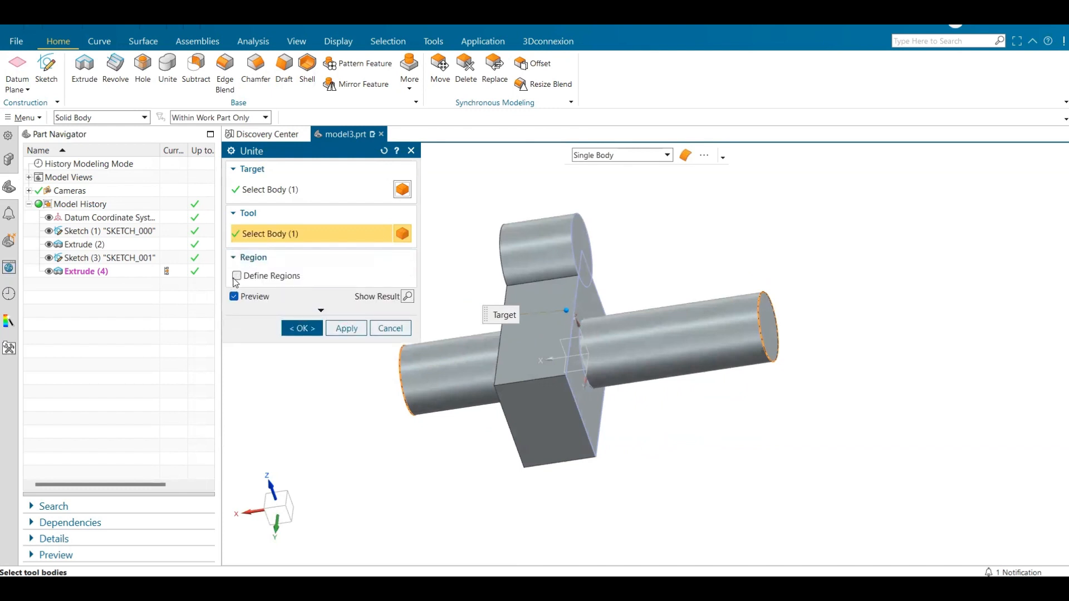
pyautogui.click(236, 276)
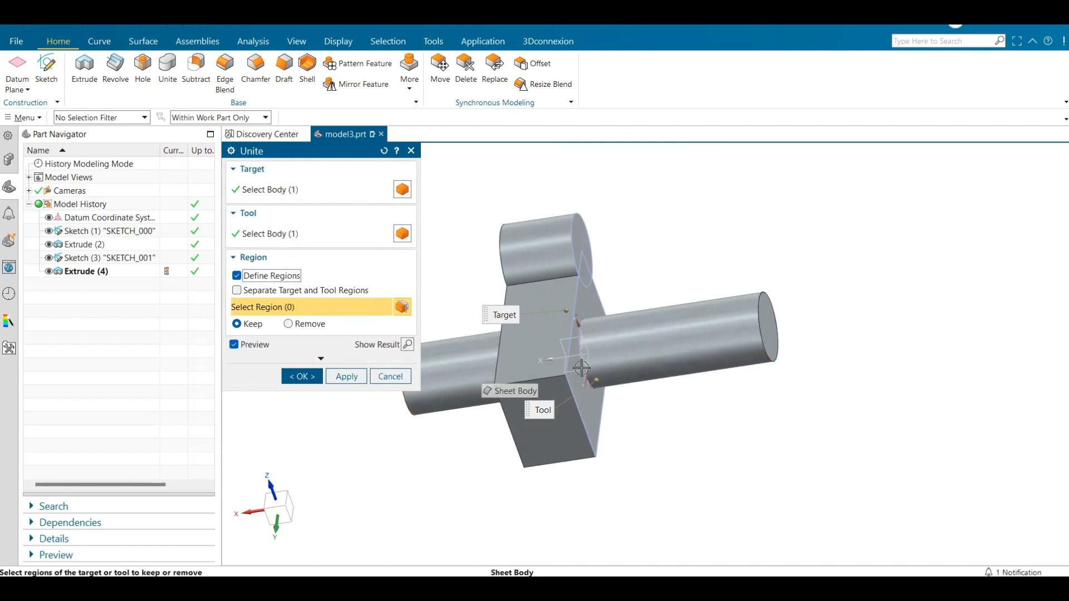
pyautogui.moveTo(581, 368); pyautogui.dragTo(604, 375, button='middle')
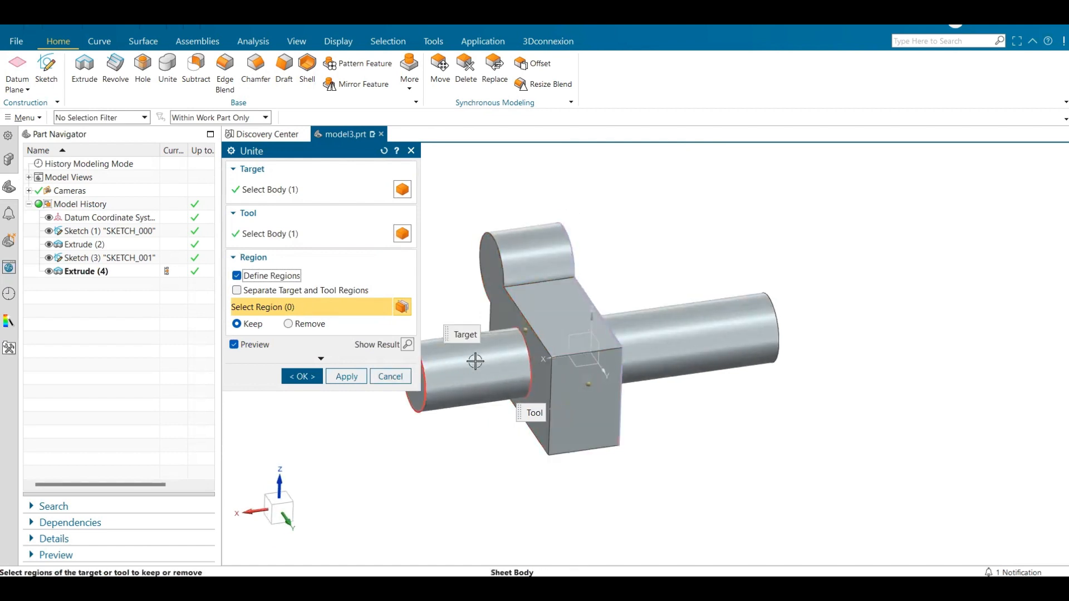
pyautogui.click(390, 376)
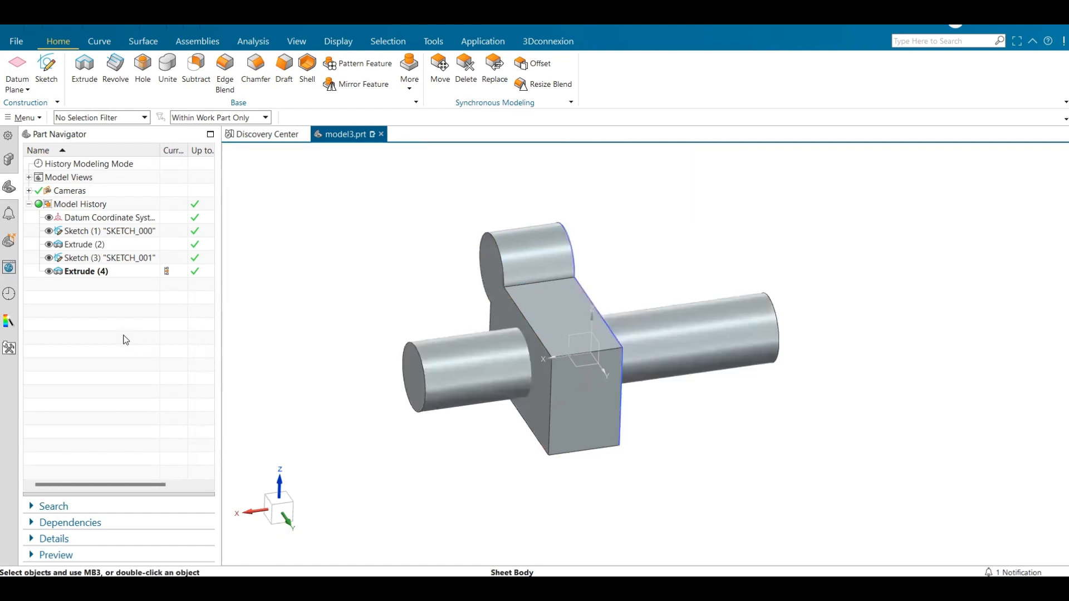
# Roll the model history back and forth through the sketches and extrusions to examine each build stage, ending with Extrude (4) as current feature.
pyautogui.click(168, 258)
pyautogui.click(170, 244)
pyautogui.click(168, 230)
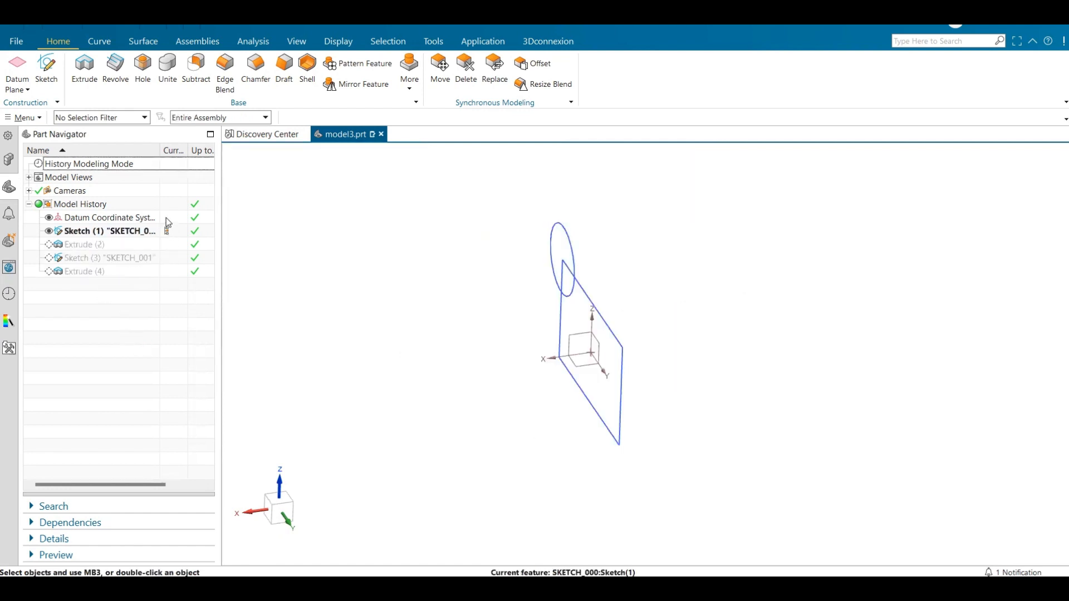
pyautogui.click(166, 218)
pyautogui.click(167, 205)
pyautogui.click(169, 220)
pyautogui.click(168, 244)
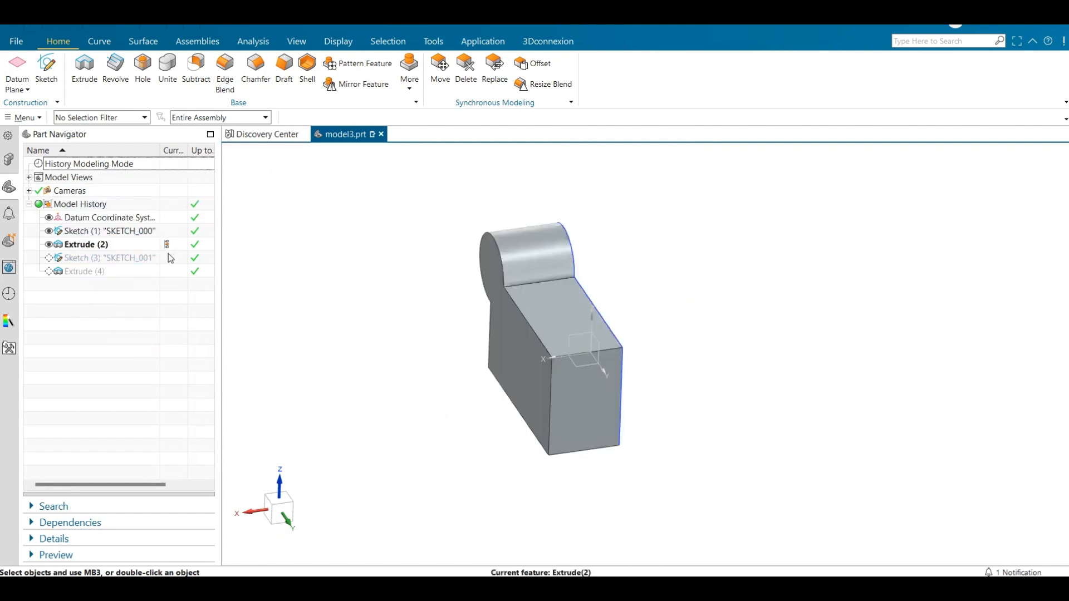
pyautogui.click(168, 258)
pyautogui.click(167, 231)
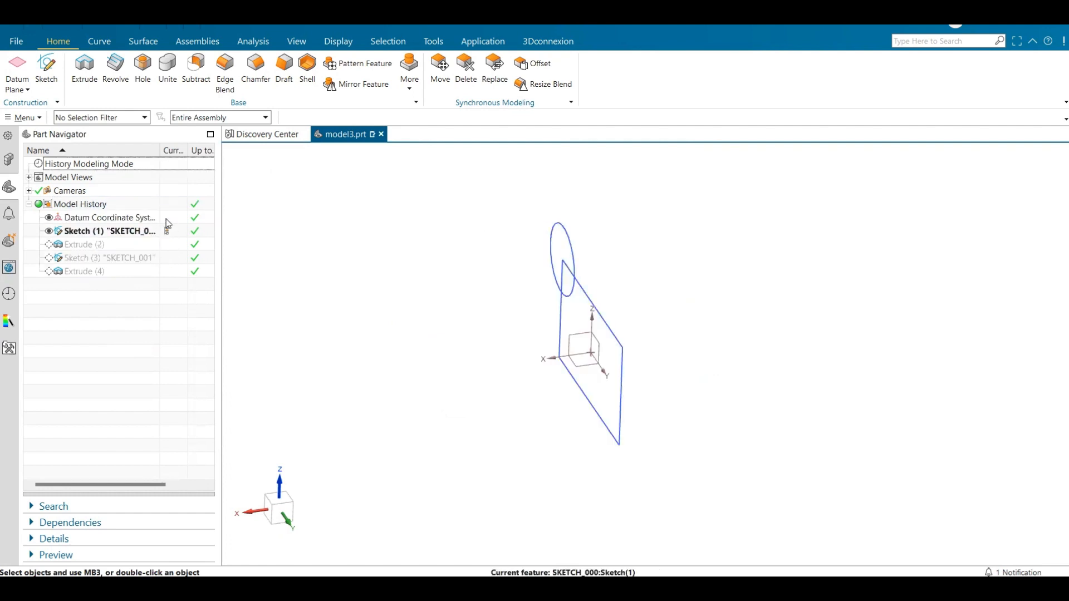
pyautogui.click(166, 218)
pyautogui.click(167, 244)
pyautogui.click(167, 231)
pyautogui.click(166, 218)
pyautogui.click(168, 233)
pyautogui.click(169, 246)
pyautogui.click(168, 271)
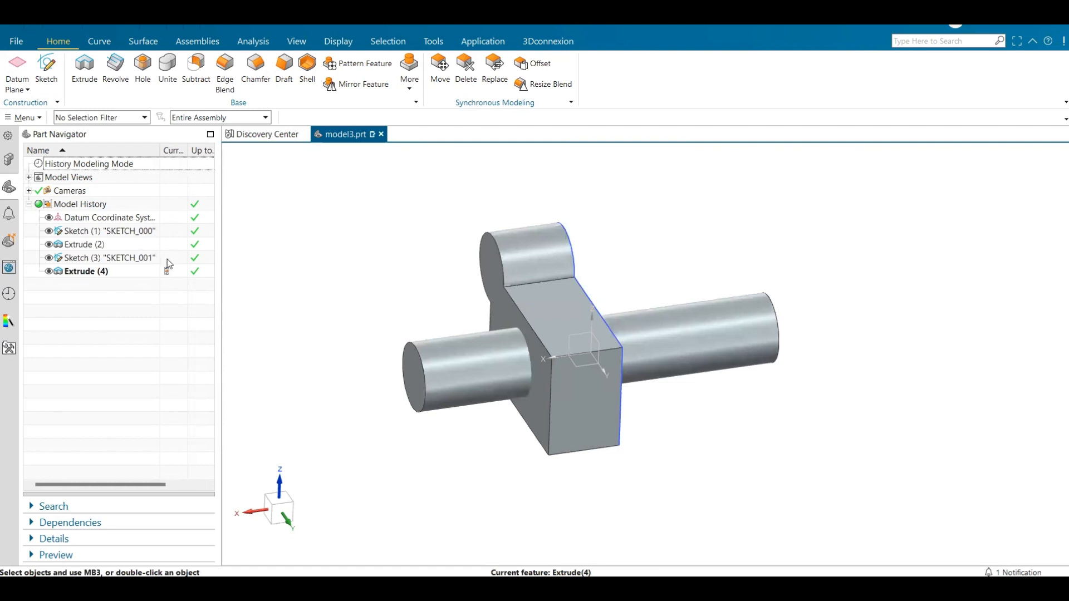
# Roll the model history back one feature at a time from Extrude (4) until Sketch (1) is the current feature.
pyautogui.click(169, 258)
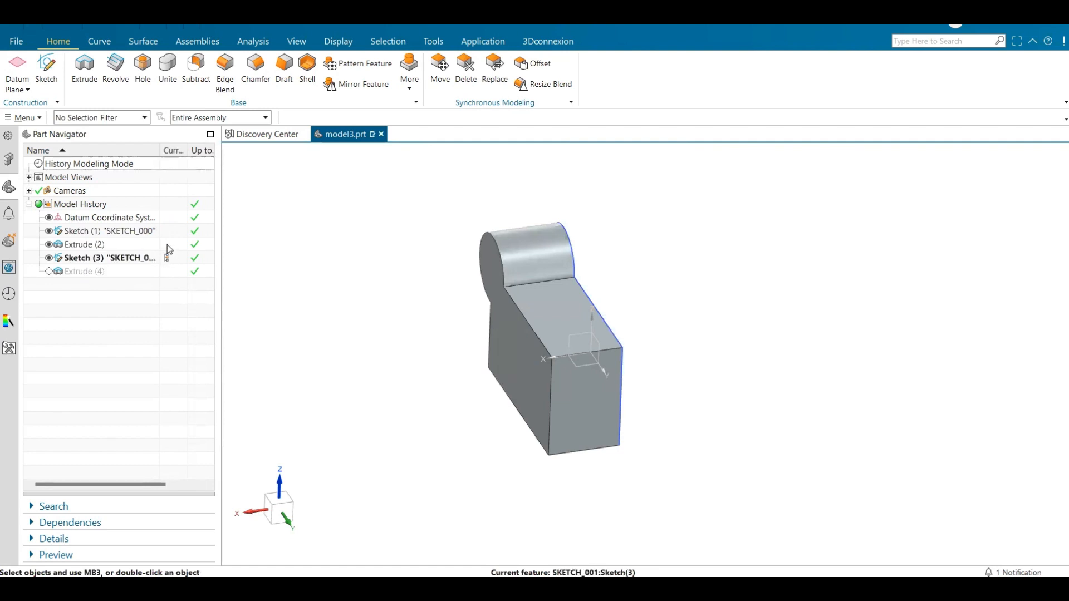
pyautogui.click(169, 245)
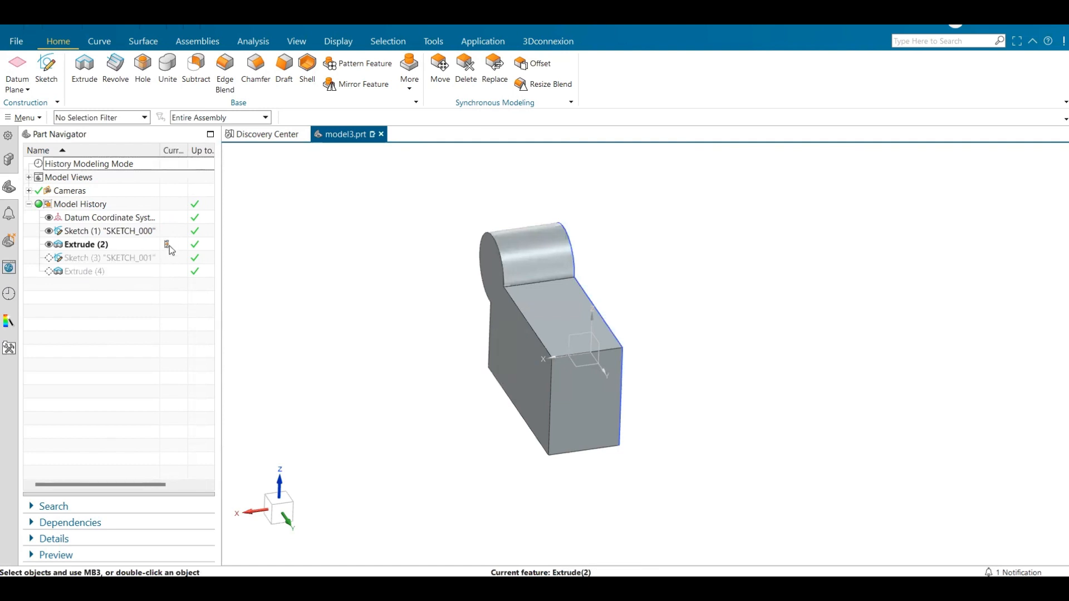
pyautogui.click(170, 230)
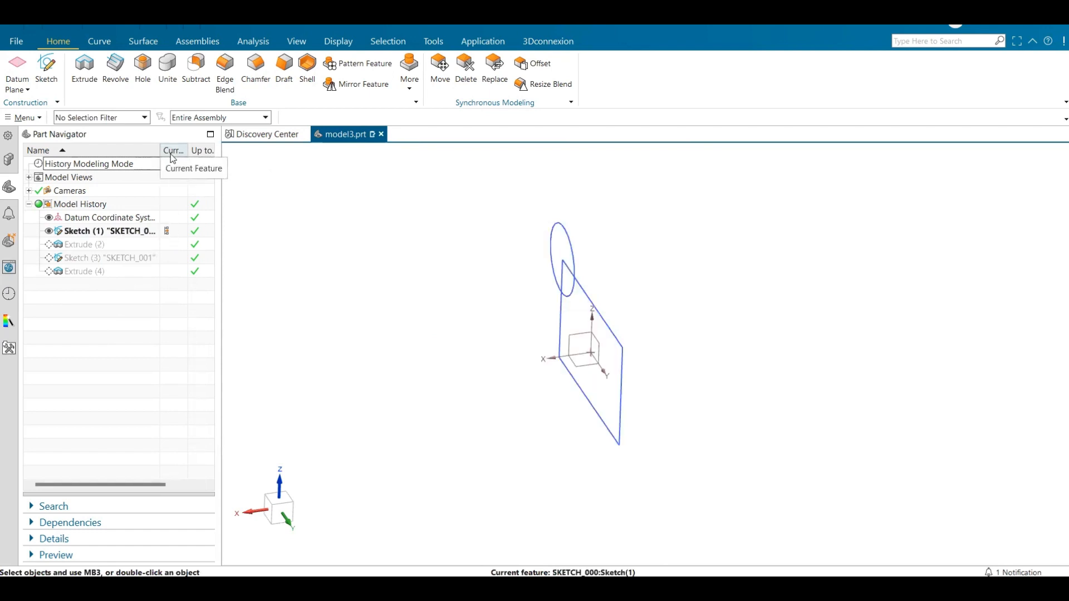
# Step the model history forward and back between Sketch (1) and Extrude (4) to examine how each feature builds the model.
pyautogui.click(166, 247)
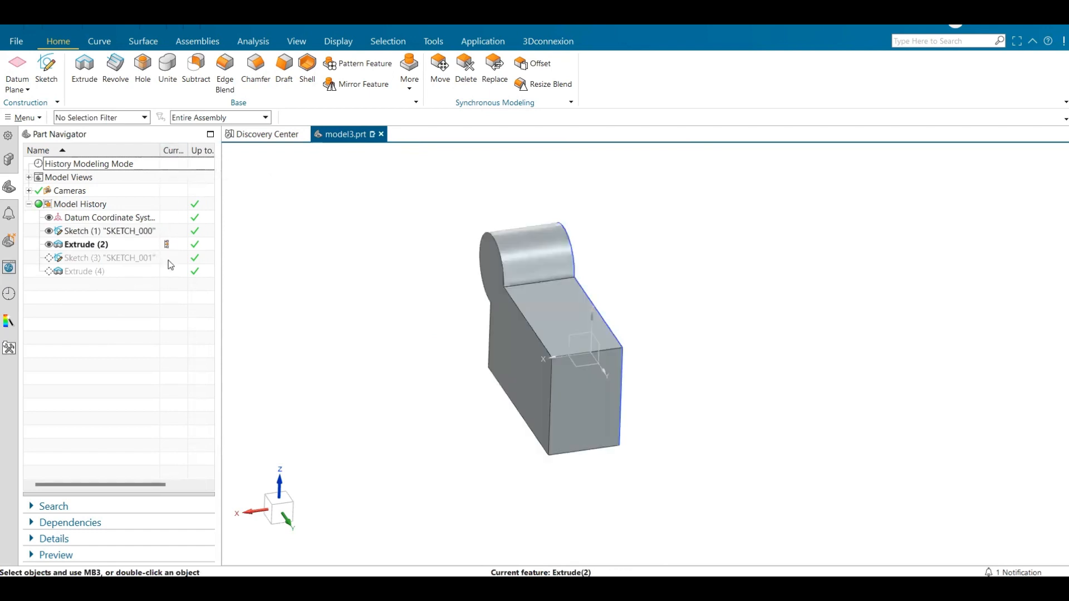
pyautogui.click(168, 259)
pyautogui.click(167, 273)
pyautogui.click(169, 258)
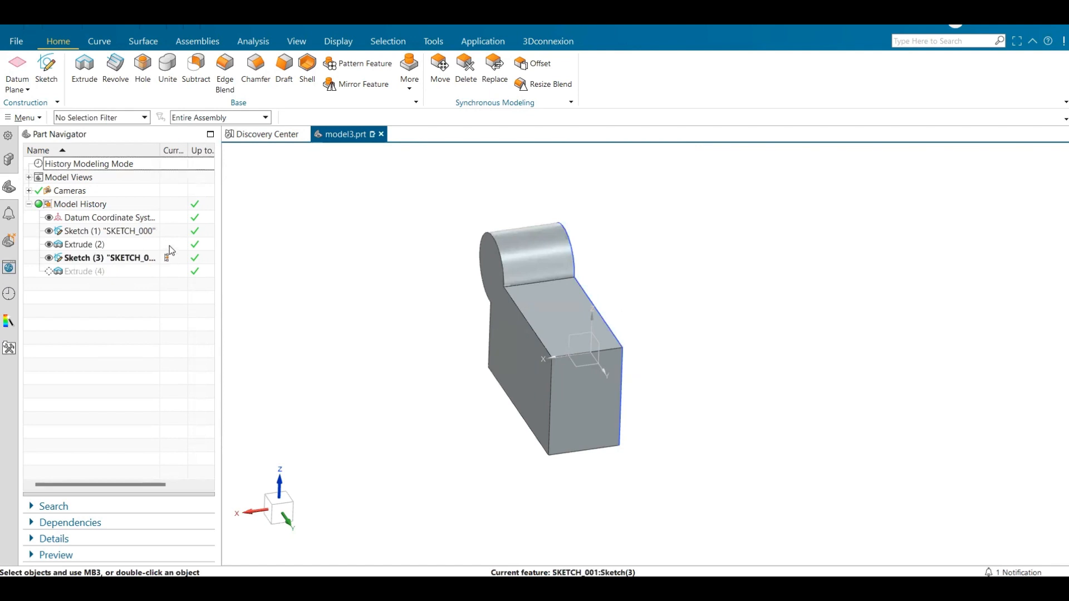
pyautogui.click(169, 245)
pyautogui.click(168, 231)
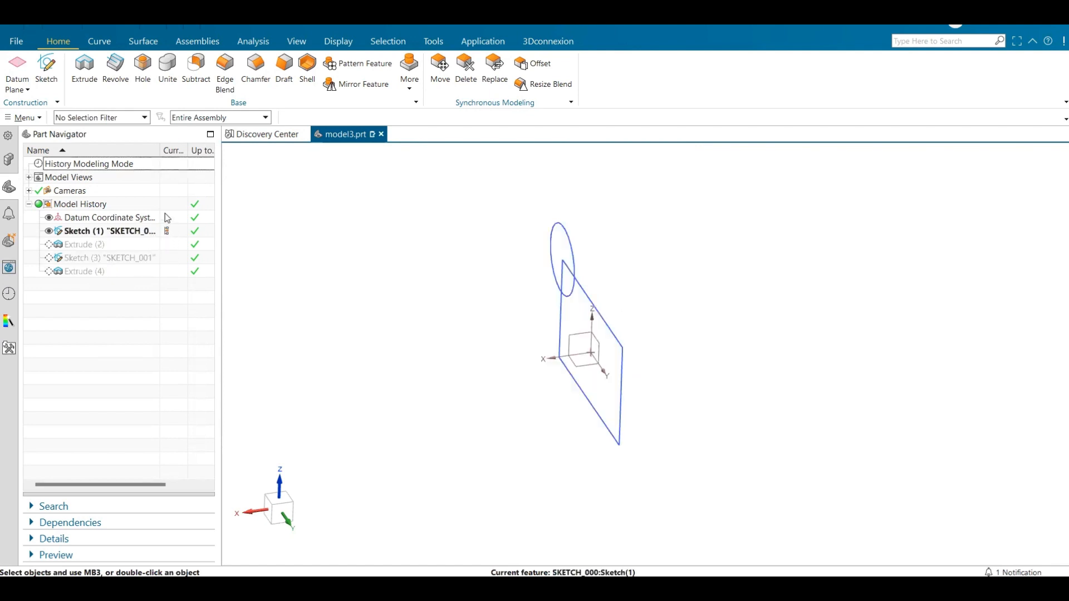
pyautogui.click(166, 245)
pyautogui.click(169, 258)
pyautogui.click(169, 272)
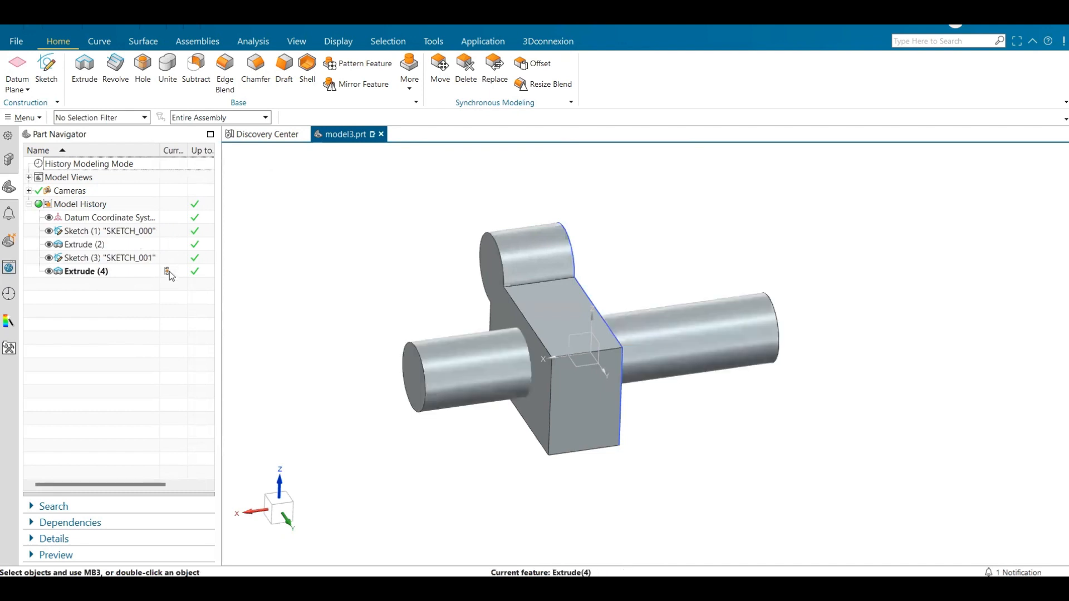
# With Sketch (3) as the current feature, shell the block body open at its front face, and make the last extrusion current again.
pyautogui.click(167, 257)
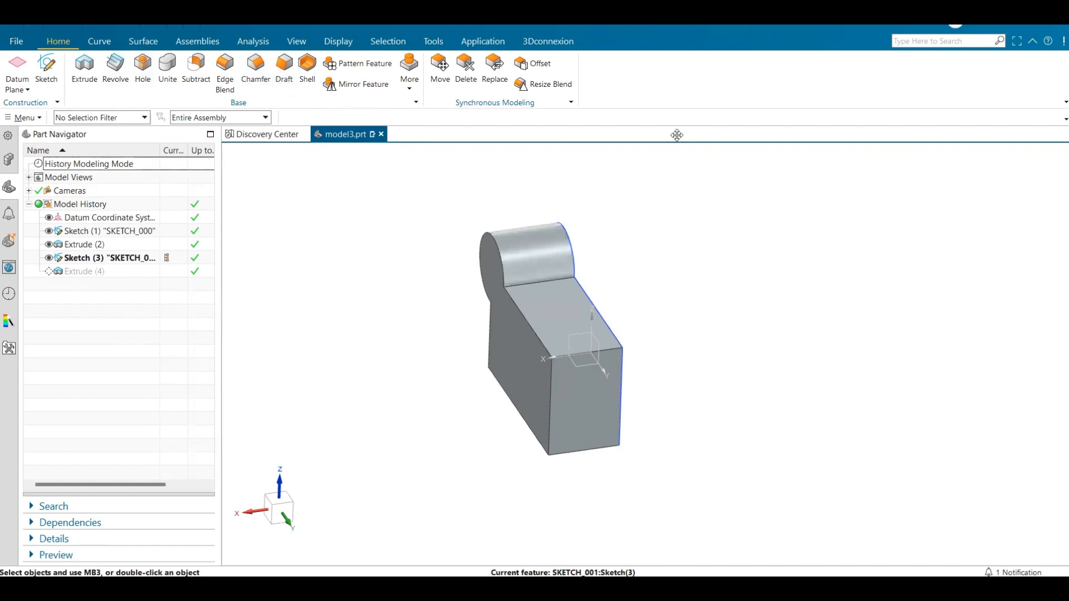
pyautogui.click(307, 69)
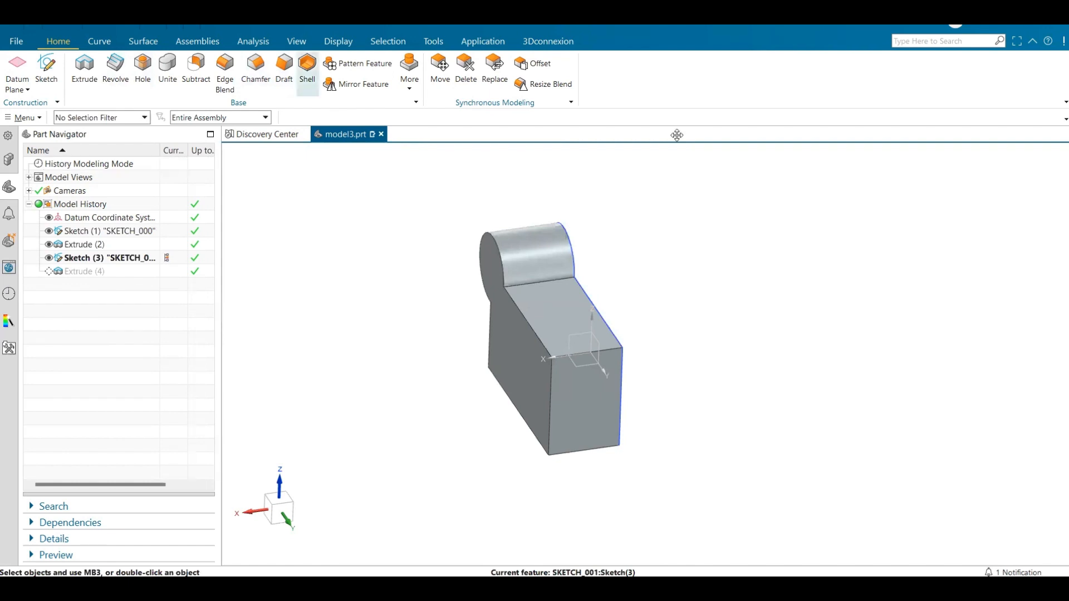
pyautogui.click(512, 338)
pyautogui.click(302, 314)
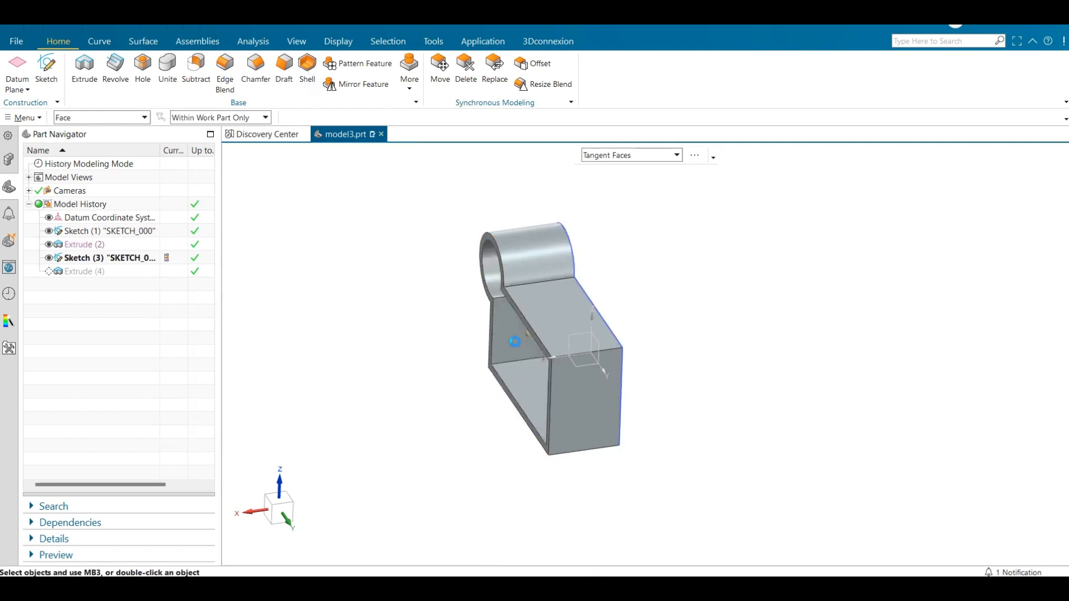
pyautogui.moveTo(451, 318); pyautogui.dragTo(479, 332, button='middle')
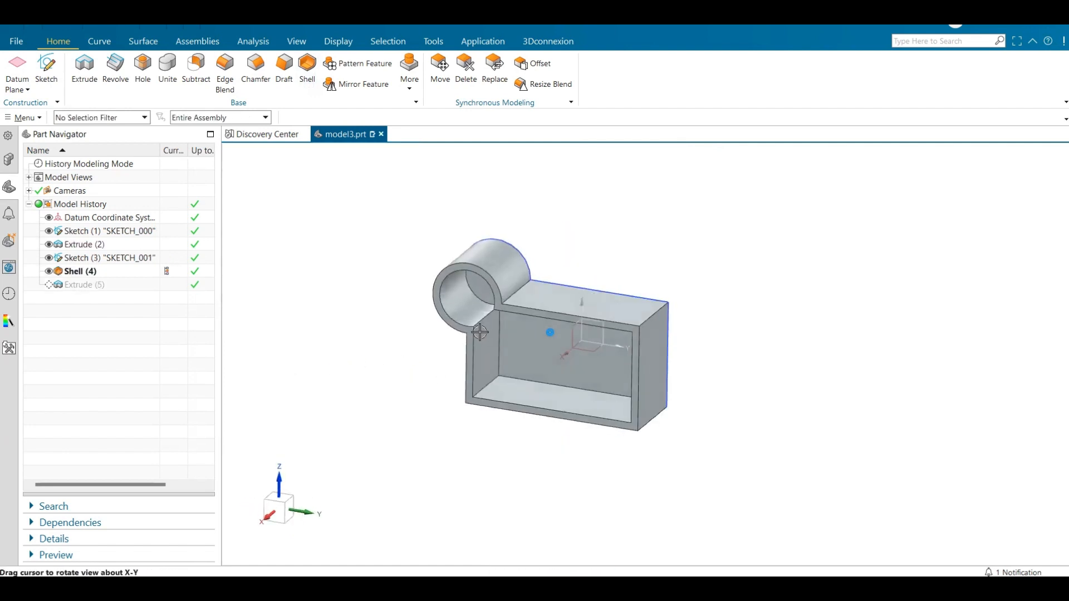
pyautogui.click(167, 285)
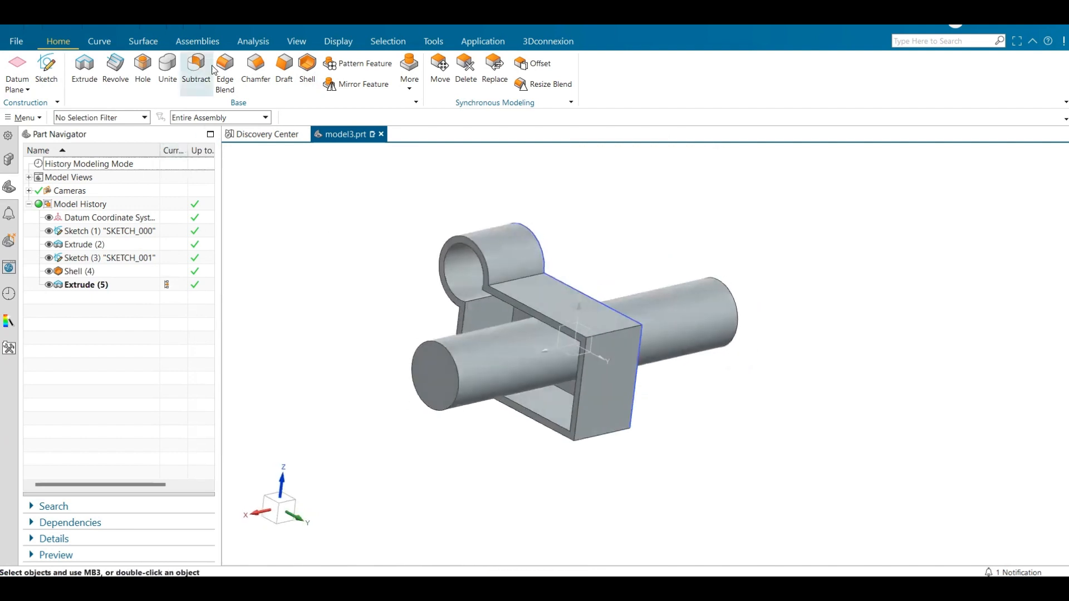
# Unite the shelled block with the long cylinder using Define Regions, removing the cylinder portion that sticks out behind the block.
pyautogui.click(167, 66)
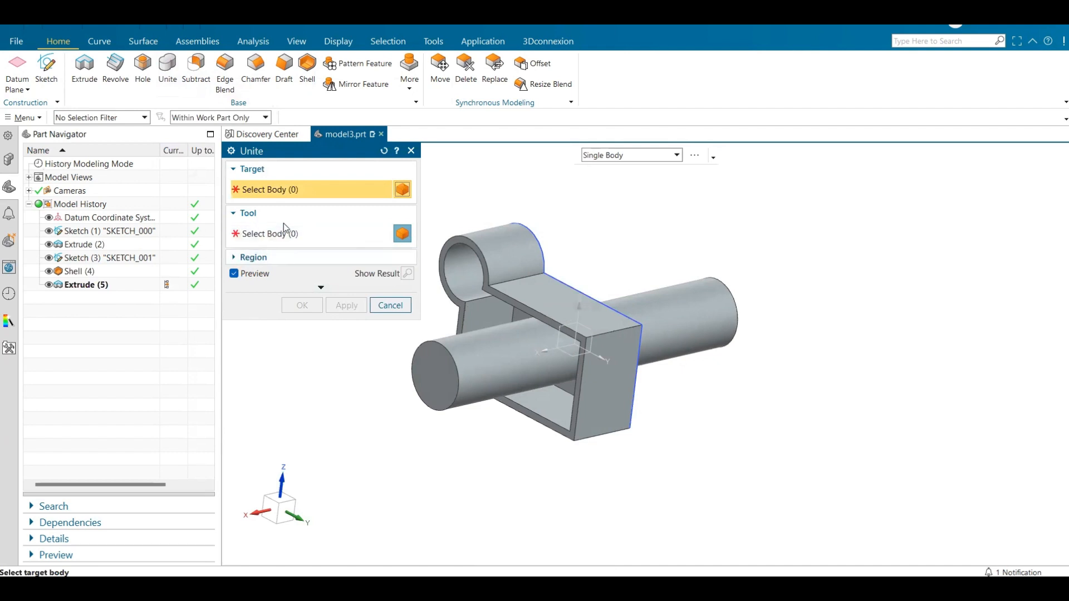
pyautogui.click(526, 308)
pyautogui.click(495, 368)
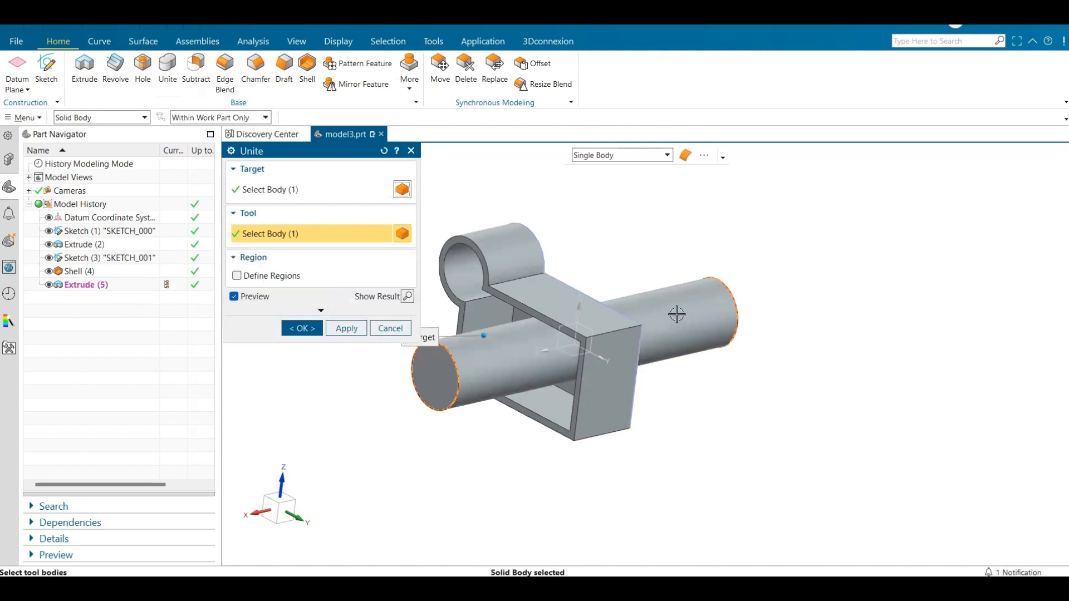
pyautogui.moveTo(571, 368); pyautogui.dragTo(522, 368, button='middle')
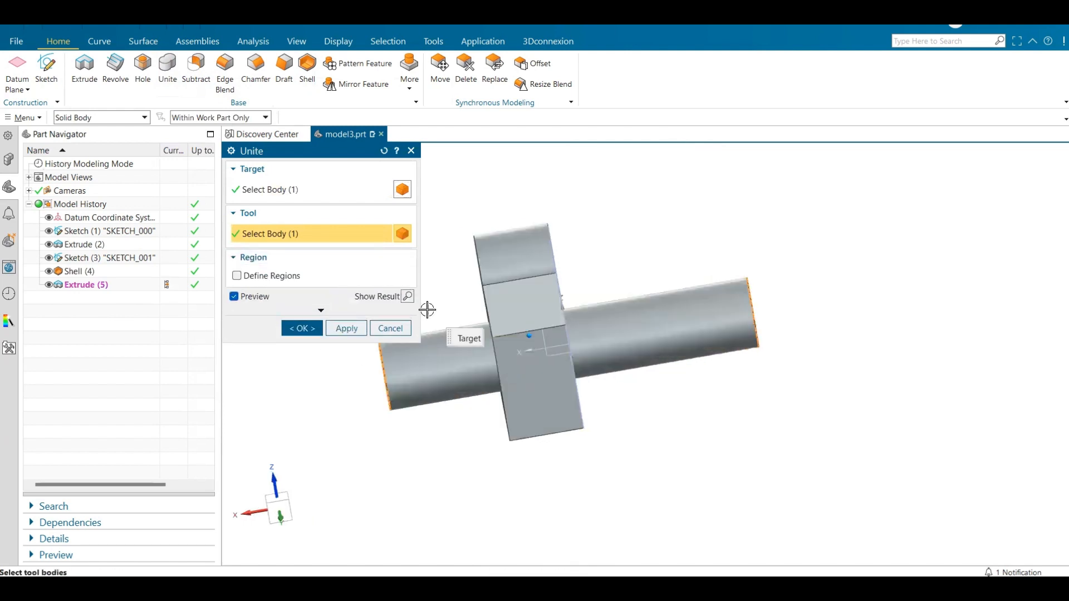
pyautogui.click(245, 276)
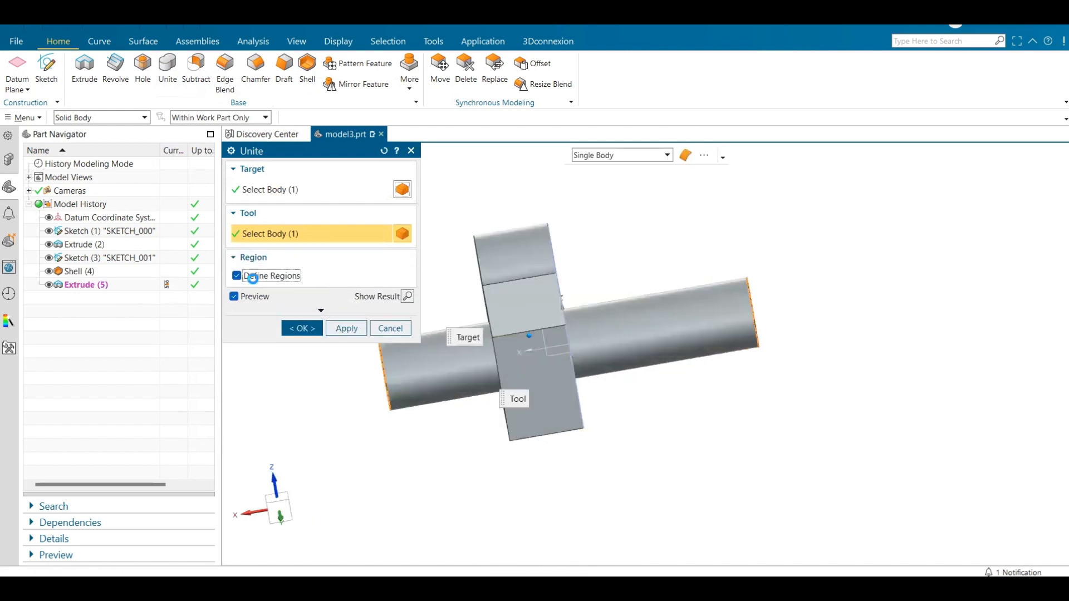
pyautogui.click(662, 311)
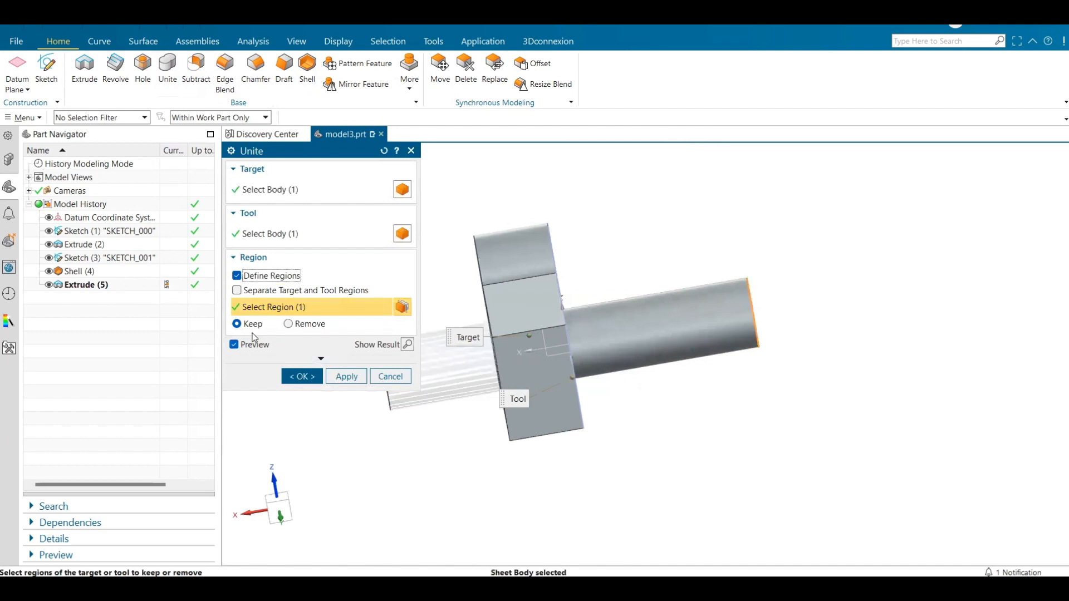
pyautogui.click(290, 325)
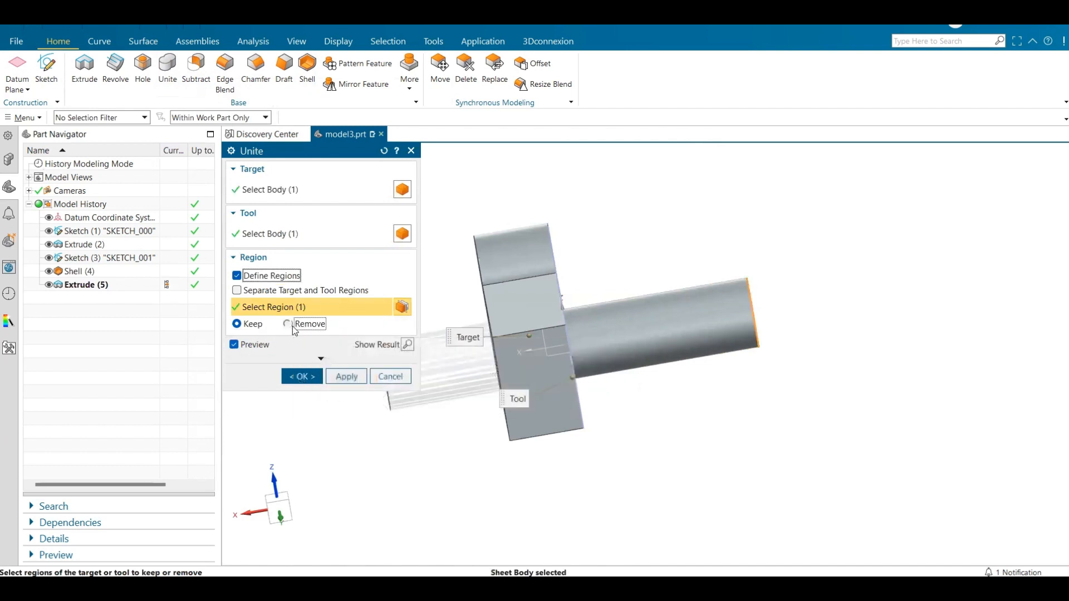
pyautogui.click(301, 376)
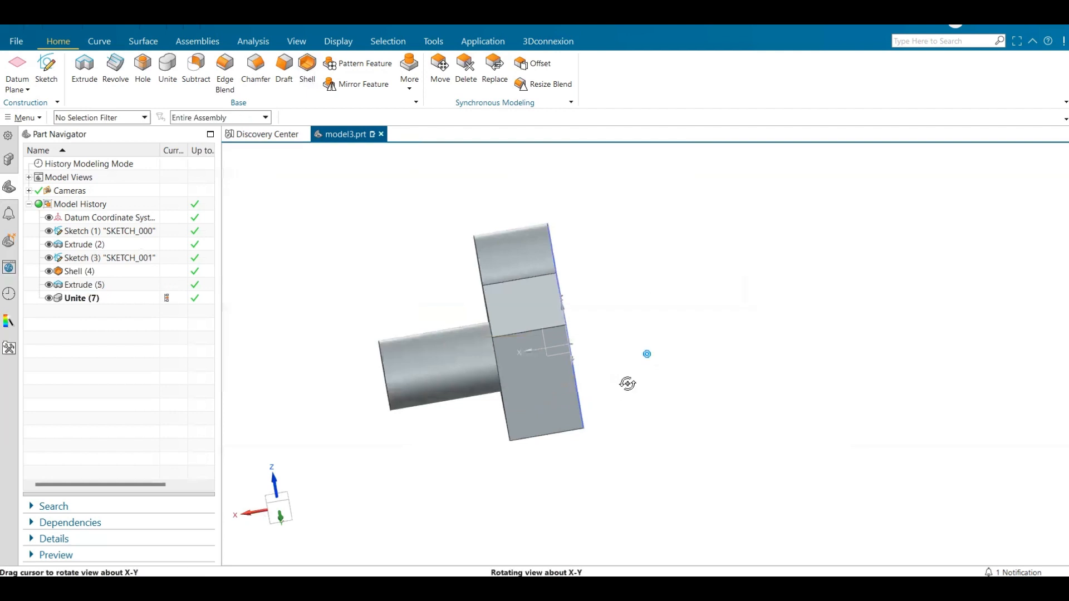
pyautogui.moveTo(627, 382); pyautogui.dragTo(607, 334, button='middle')
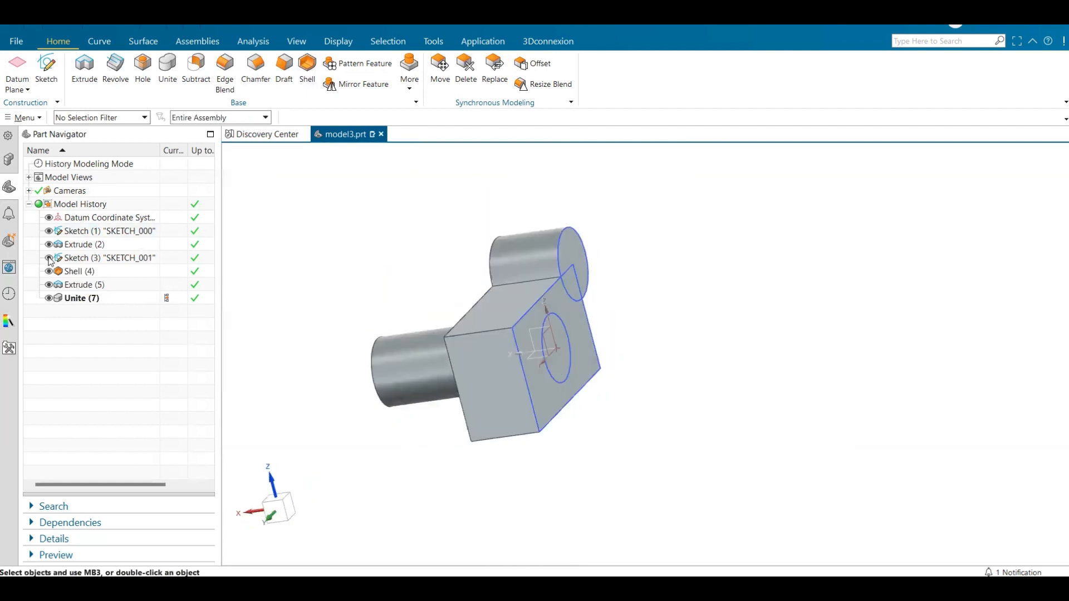
# Hide the SKETCH_000 and SKETCH_001 sketches.
pyautogui.click(49, 258)
pyautogui.click(49, 231)
pyautogui.moveTo(363, 257)
pyautogui.mouseDown(button='middle')
pyautogui.moveTo(429, 238)
pyautogui.moveTo(398, 244)
pyautogui.mouseUp(button='middle')
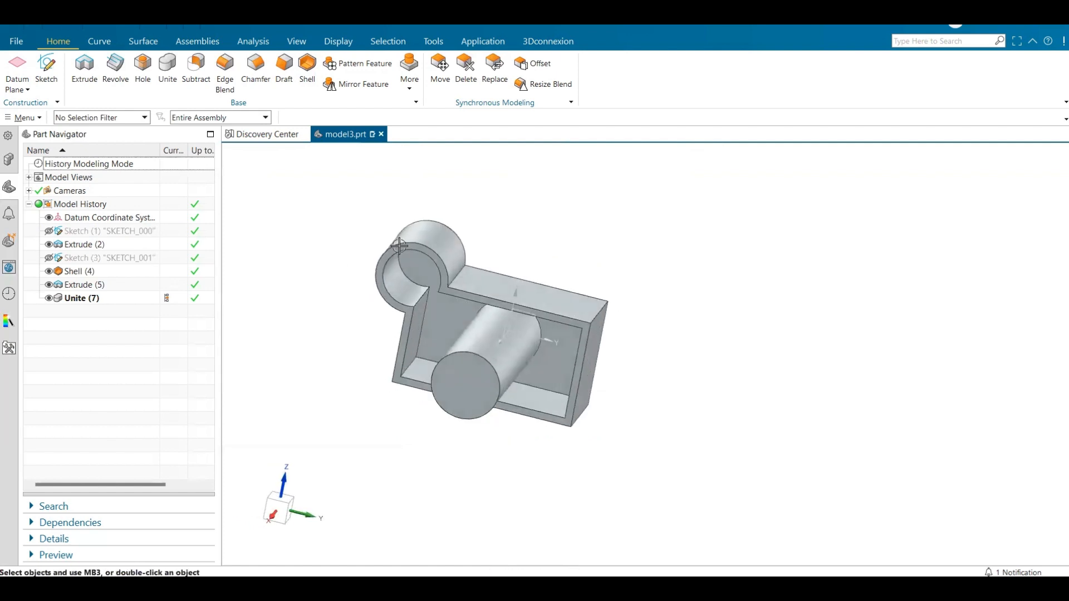
# Reorder the SKETCH_001 sketch in the model history so it comes directly after SKETCH_000 and before the first extrusion.
pyautogui.moveTo(99, 258); pyautogui.dragTo(116, 242)
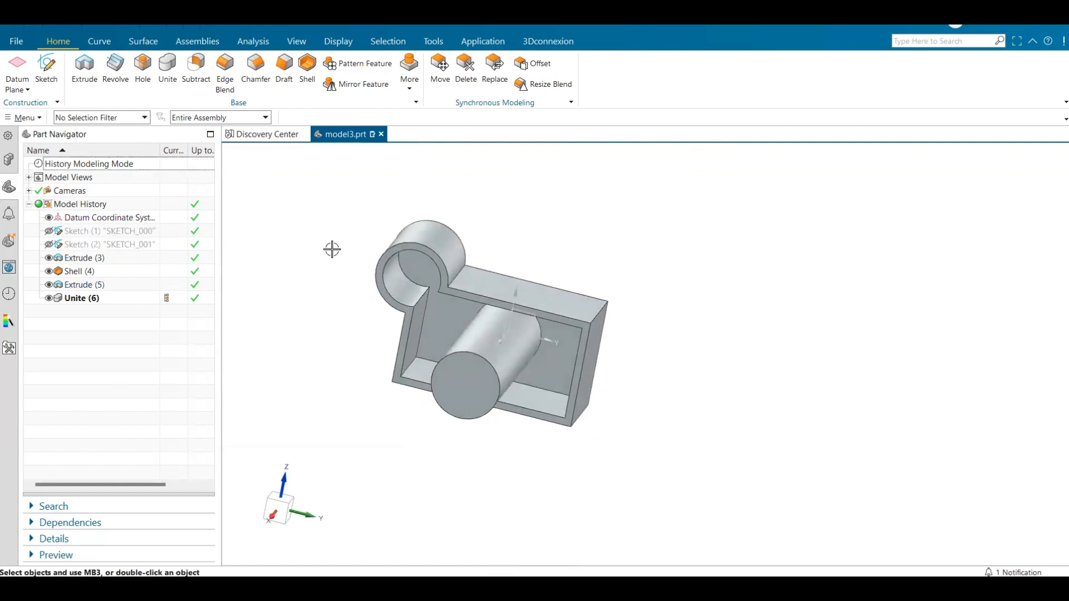
pyautogui.click(352, 263)
pyautogui.scroll(-2, 452, 308)
pyautogui.moveTo(445, 310); pyautogui.dragTo(426, 305, button='middle')
pyautogui.scroll(2, 318, 291)
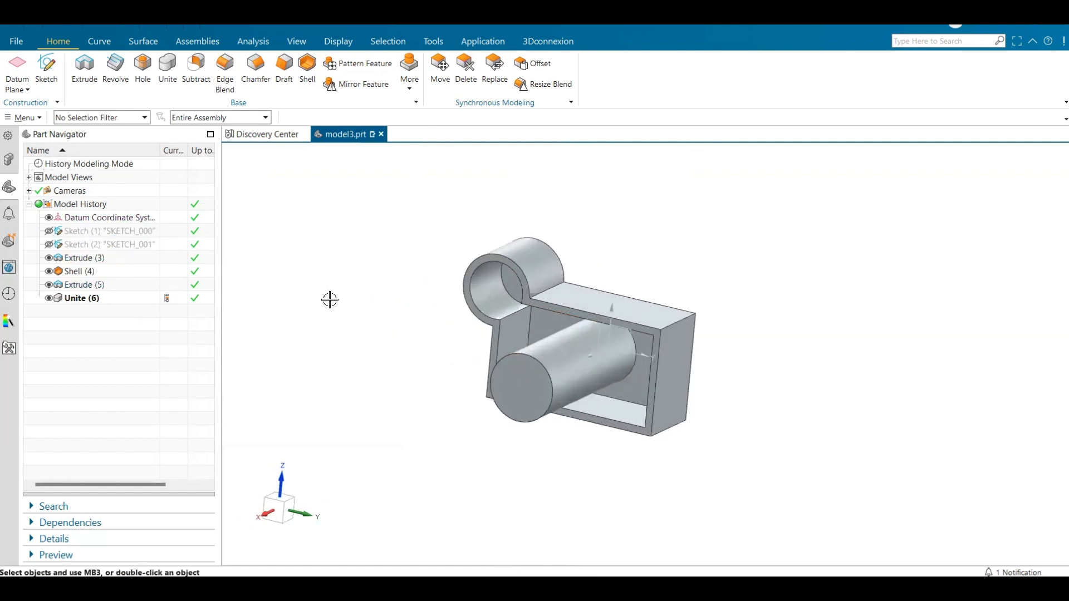
pyautogui.click(330, 300)
# Close the model3.prt part and open assembly1.prt from today's file history.
pyautogui.click(381, 134)
pyautogui.click(549, 336)
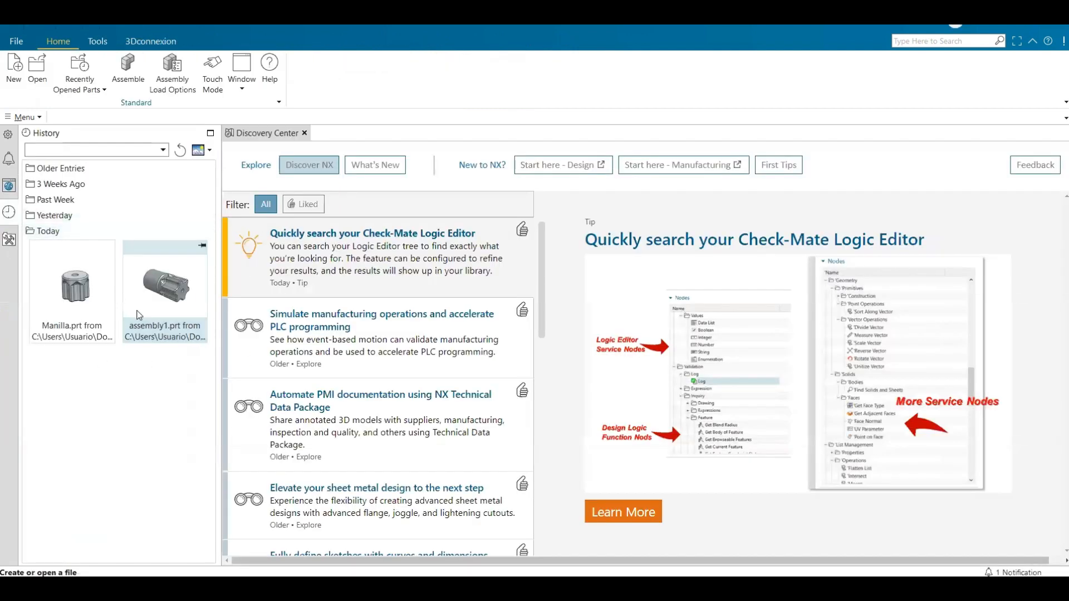
pyautogui.doubleClick(167, 284)
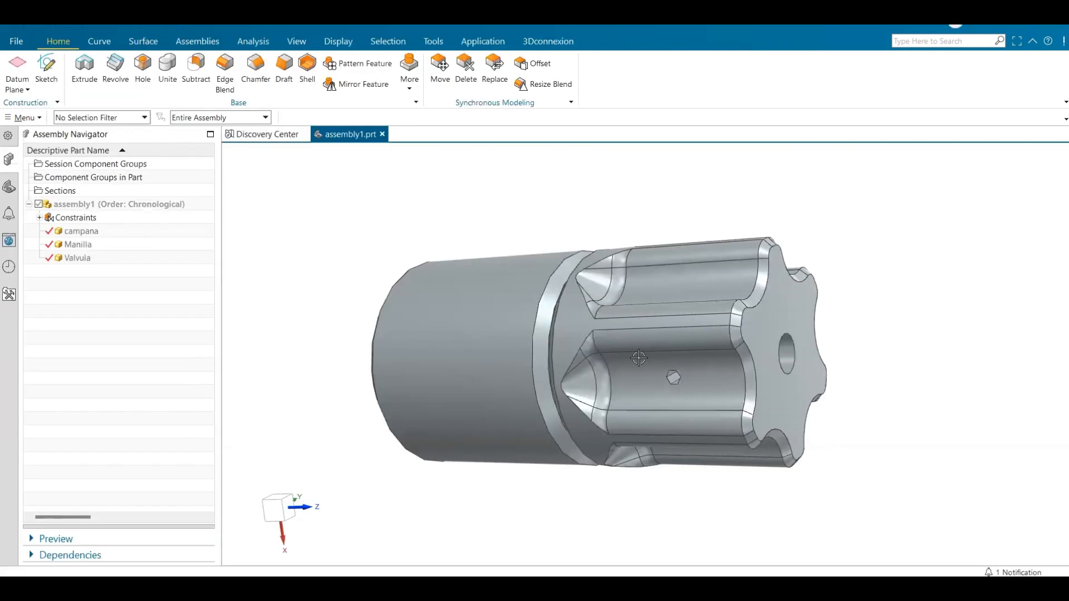
# Examine the assembly of campana, Manilla and Valvula from several angles.
pyautogui.moveTo(637, 339); pyautogui.dragTo(690, 313, button='middle')
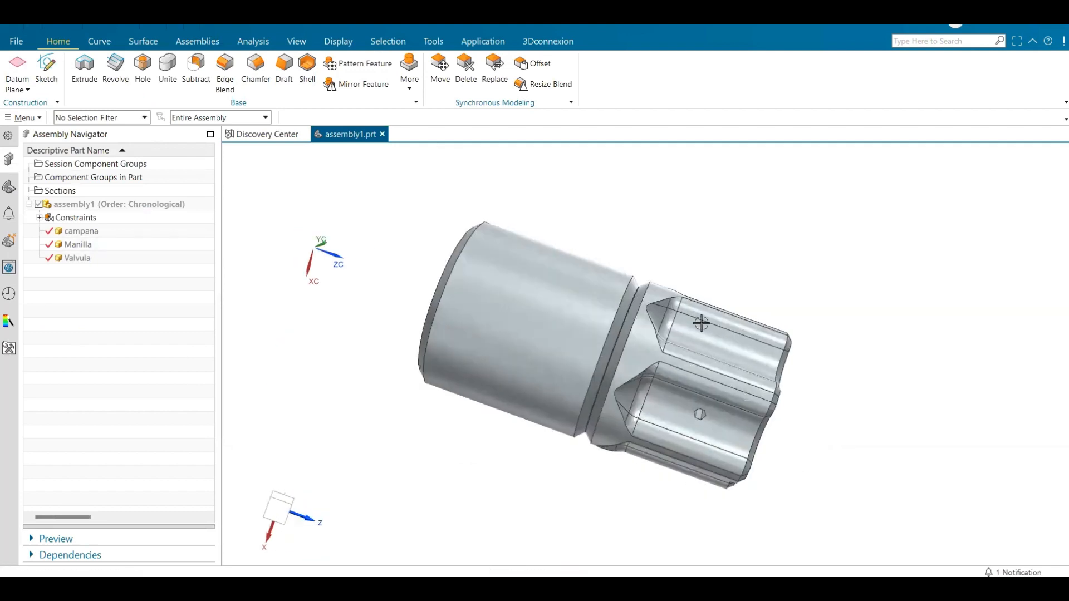
pyautogui.moveTo(603, 304); pyautogui.dragTo(699, 384, button='middle')
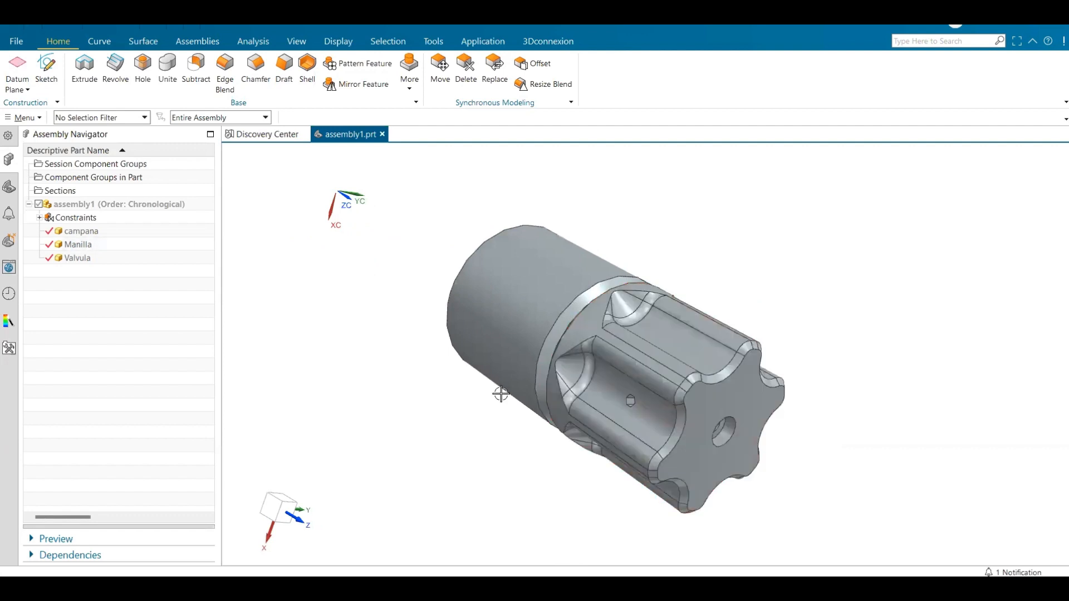
pyautogui.moveTo(498, 394); pyautogui.dragTo(508, 312, button='middle')
pyautogui.scroll(2, 464, 348)
pyautogui.moveTo(464, 348); pyautogui.dragTo(411, 351, button='middle')
pyautogui.scroll(-3, 478, 368)
pyautogui.scroll(2, 427, 376)
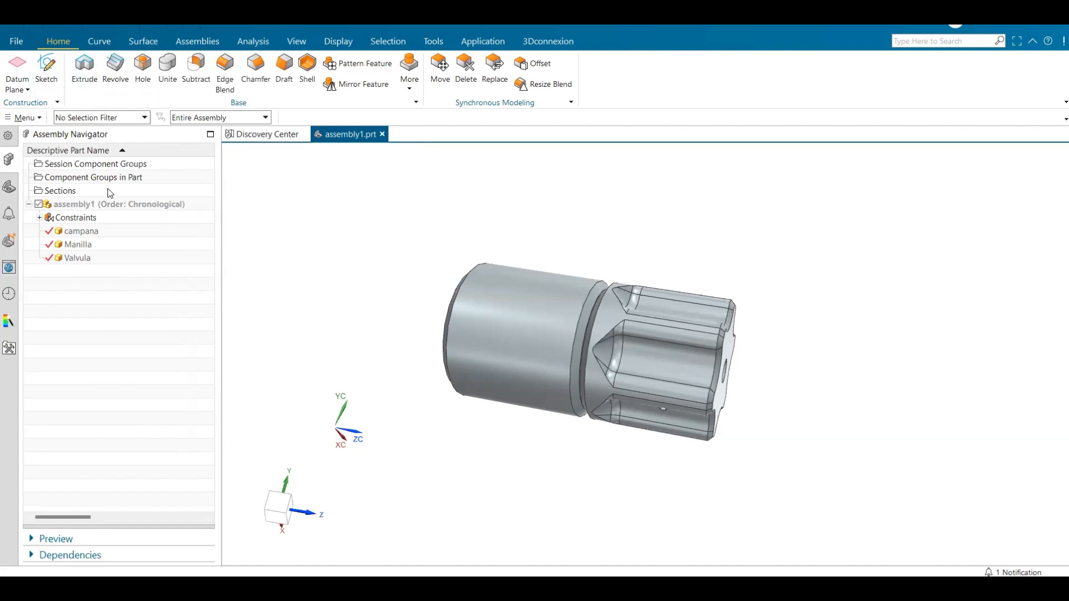
pyautogui.moveTo(508, 313); pyautogui.dragTo(526, 320, button='middle')
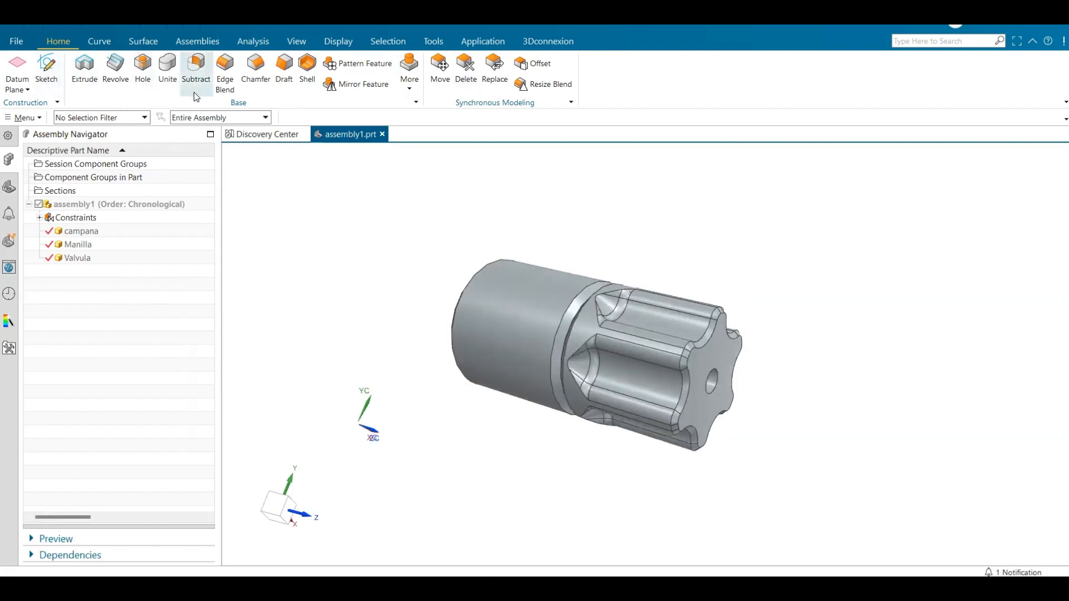
# Start adding a component to the assembly and load the Manilla part file as the part to place.
pyautogui.click(197, 42)
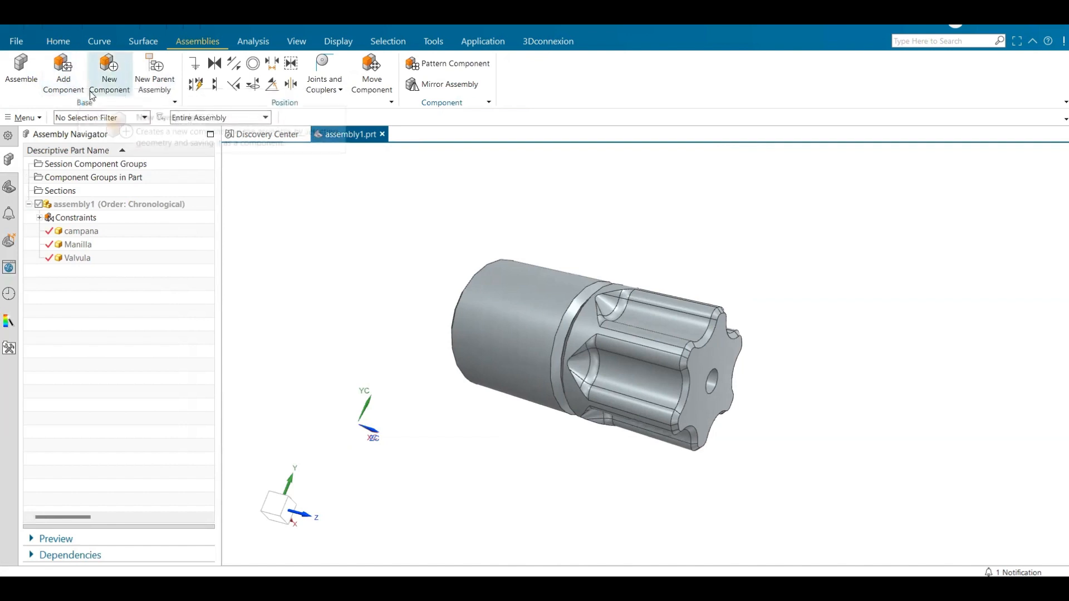
pyautogui.click(74, 81)
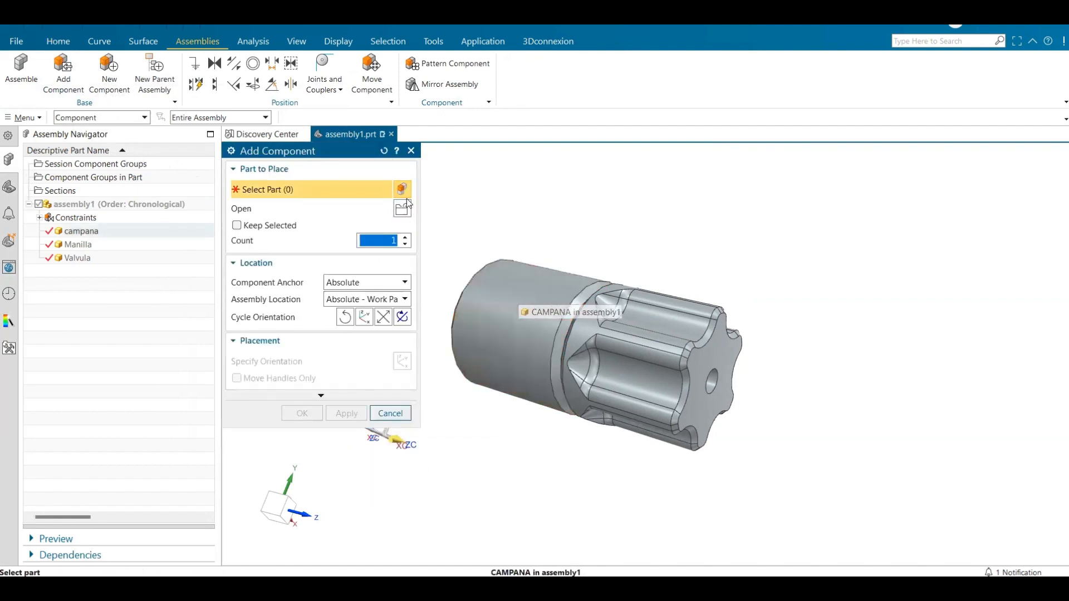
pyautogui.click(405, 215)
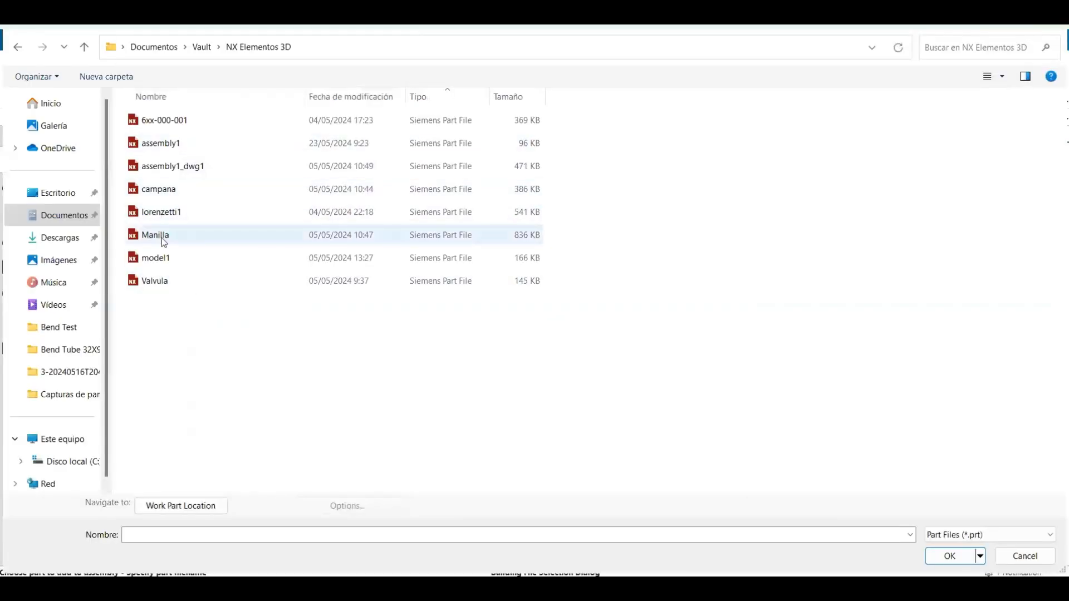
pyautogui.click(161, 236)
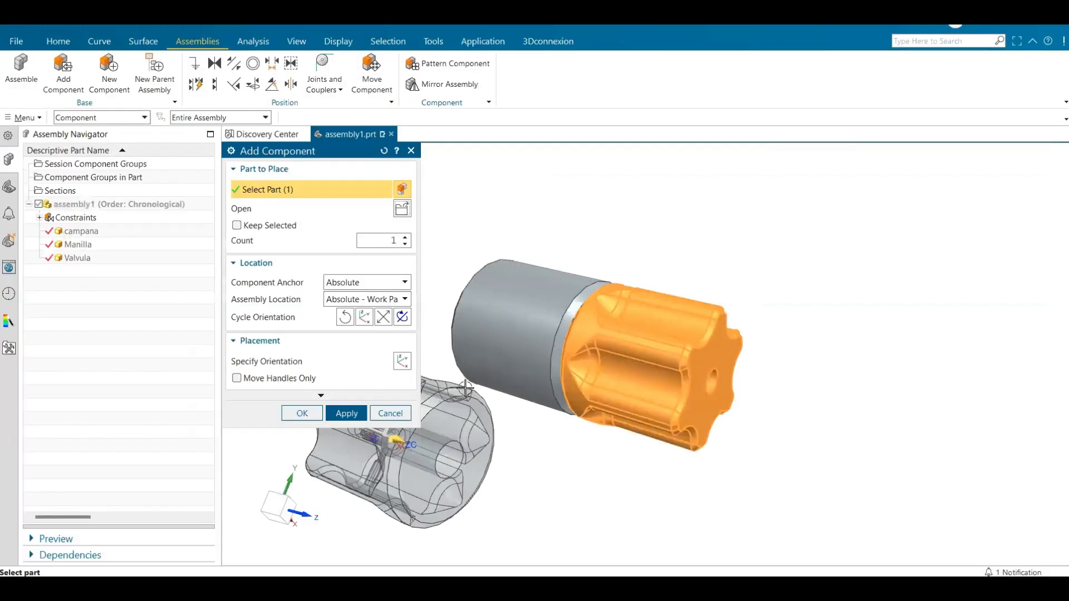
pyautogui.click(466, 393)
pyautogui.scroll(-3, 490, 404)
pyautogui.scroll(3, 493, 407)
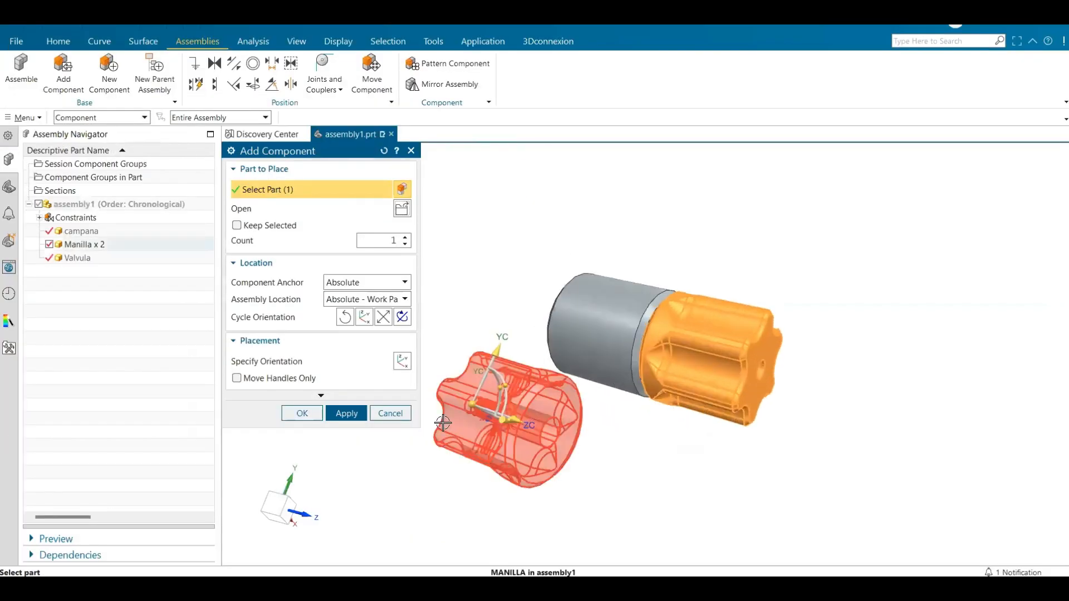
# Move the second Manilla about 163.5 mm along Z, rotate it 180° about its X axis, and place it in the assembly.
pyautogui.scroll(2, 423, 429)
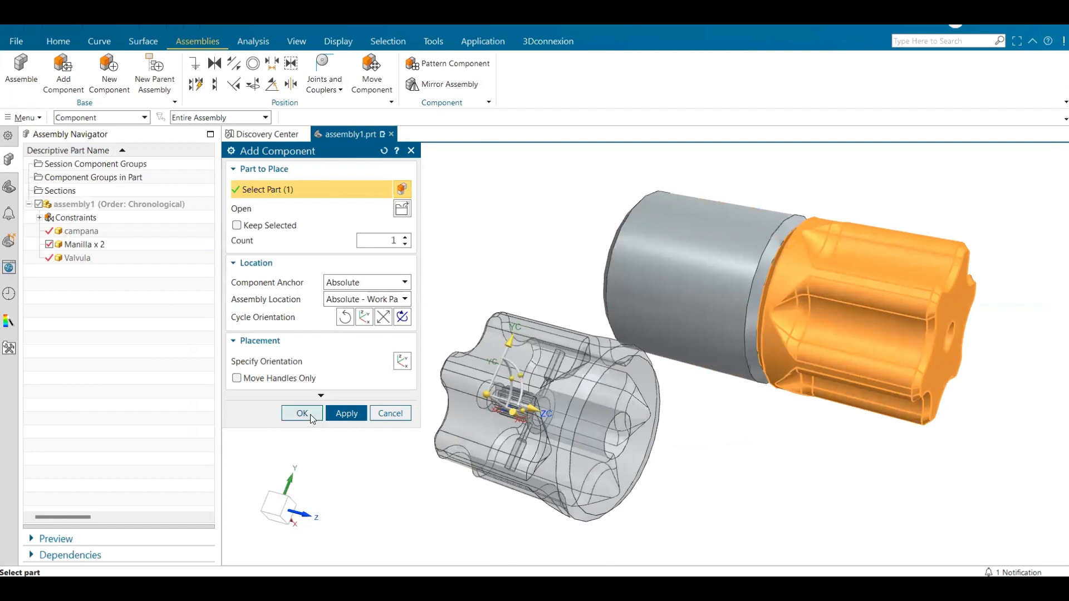
pyautogui.scroll(-3, 617, 402)
pyautogui.moveTo(615, 406); pyautogui.dragTo(583, 492, button='middle')
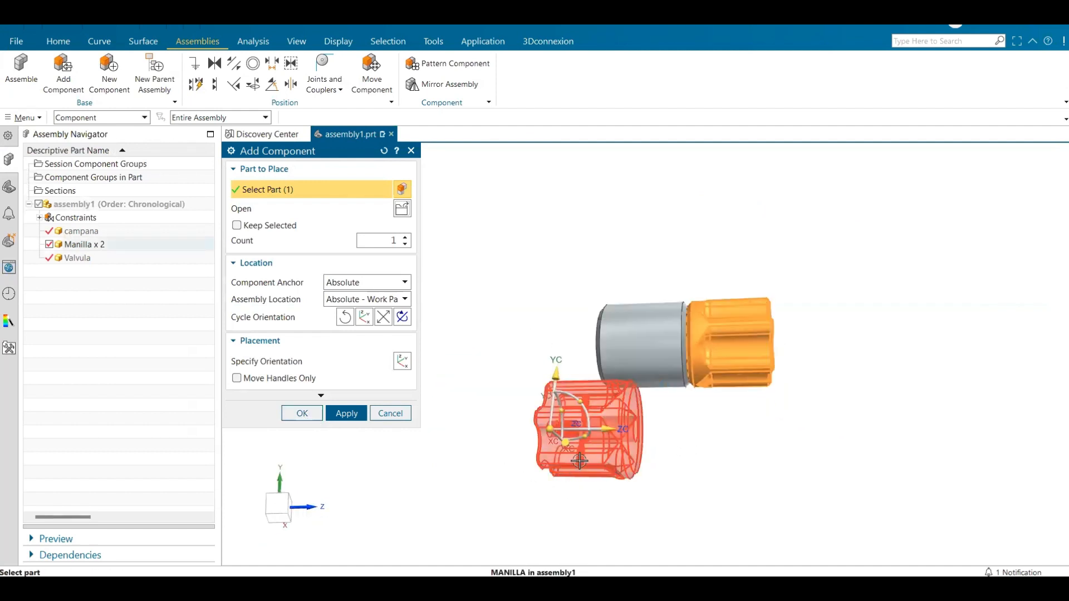
pyautogui.moveTo(648, 427); pyautogui.dragTo(878, 428)
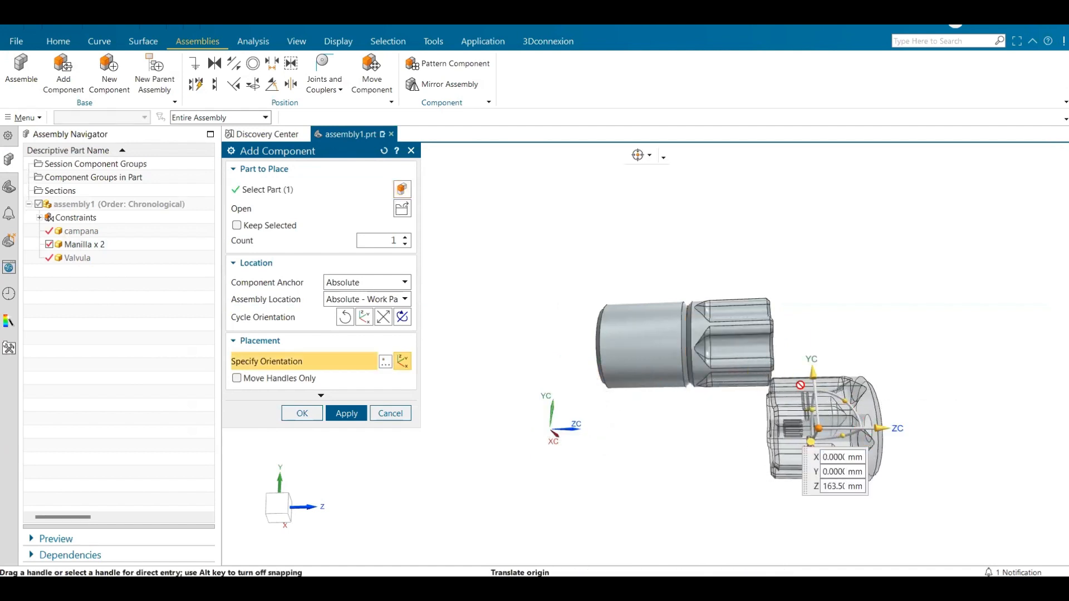
pyautogui.moveTo(844, 401); pyautogui.dragTo(794, 448)
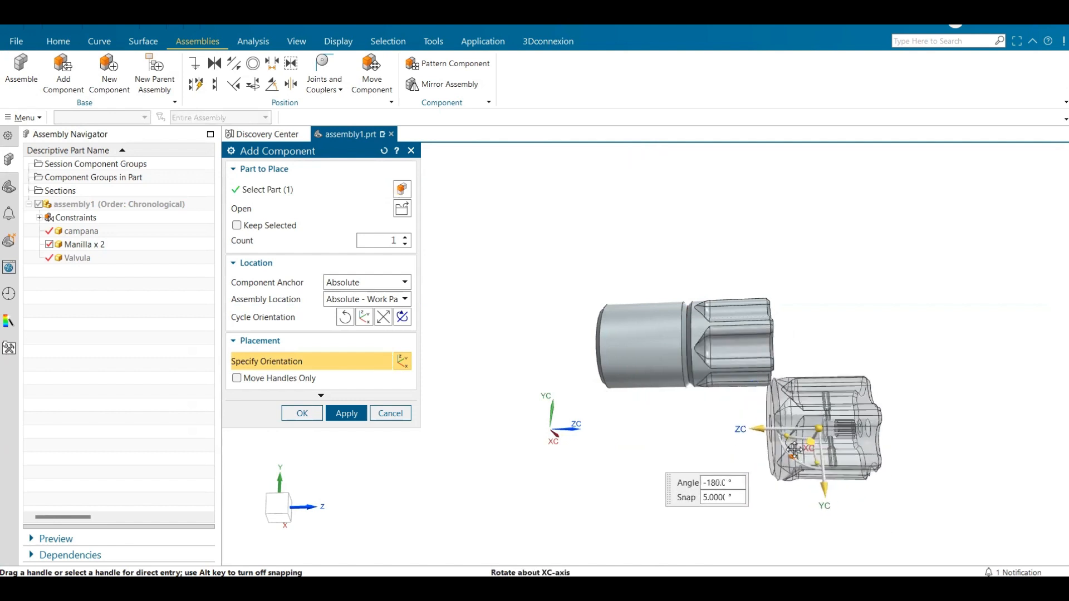
pyautogui.moveTo(625, 427); pyautogui.dragTo(640, 426, button='middle')
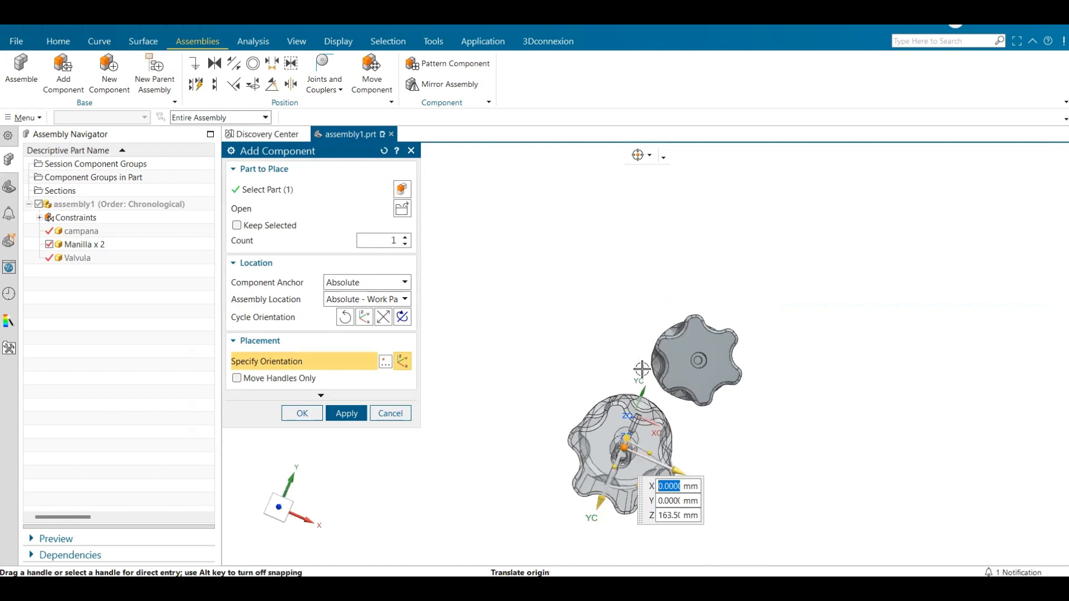
pyautogui.moveTo(642, 370); pyautogui.dragTo(651, 282, button='middle')
pyautogui.scroll(3, 652, 281)
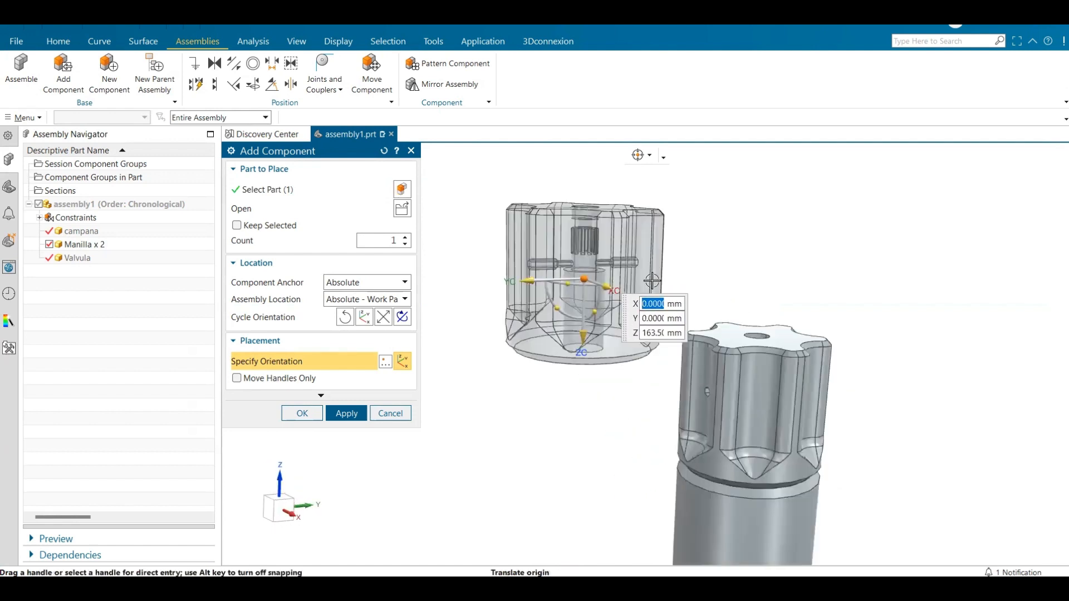
pyautogui.click(306, 412)
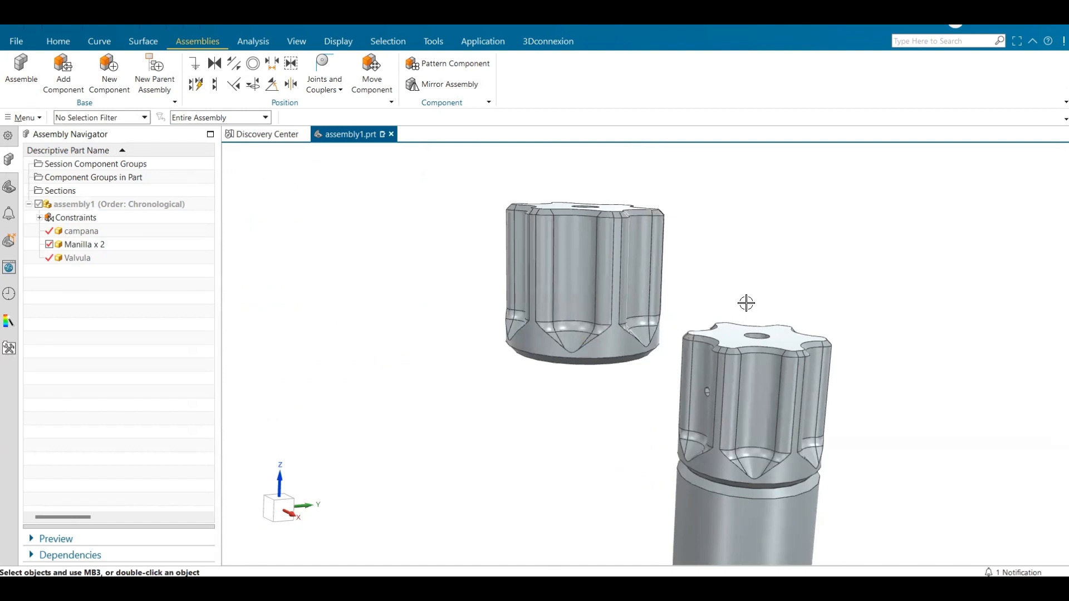
# Use Assemble to touch-align the star-shaped end faces of the two Manilla components, with the constraint reversed so the faces meet.
pyautogui.moveTo(703, 308); pyautogui.dragTo(619, 257, button='middle')
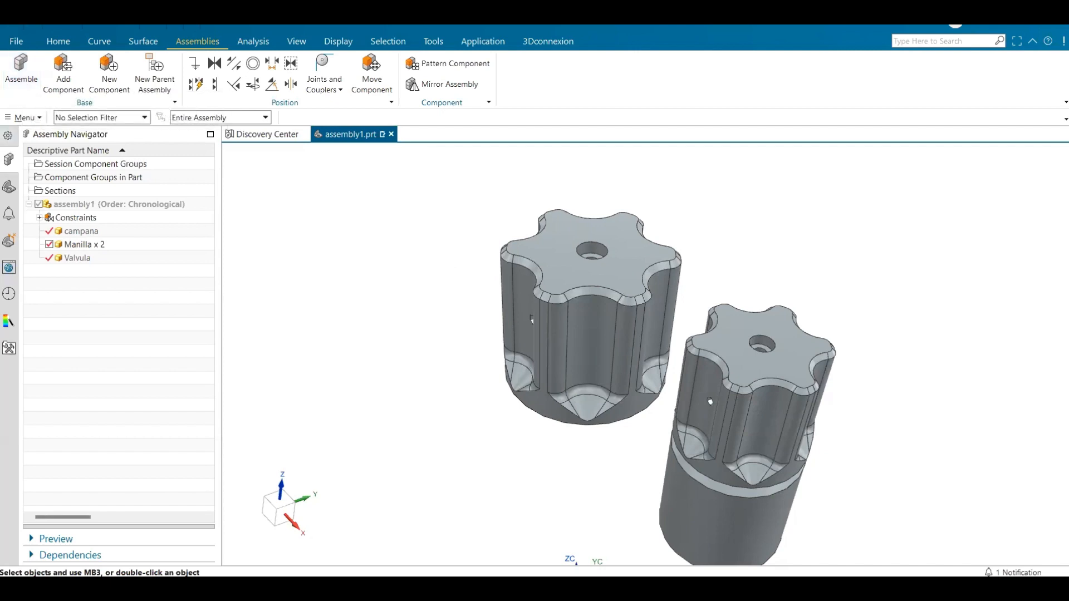
pyautogui.click(23, 81)
pyautogui.scroll(-2, 589, 315)
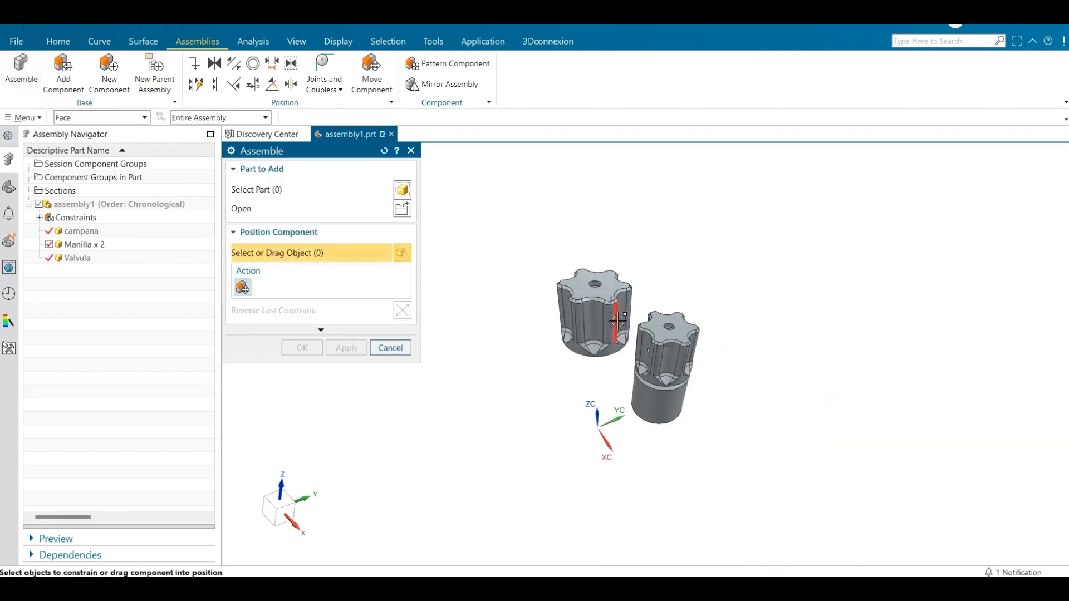
pyautogui.scroll(5, 640, 267)
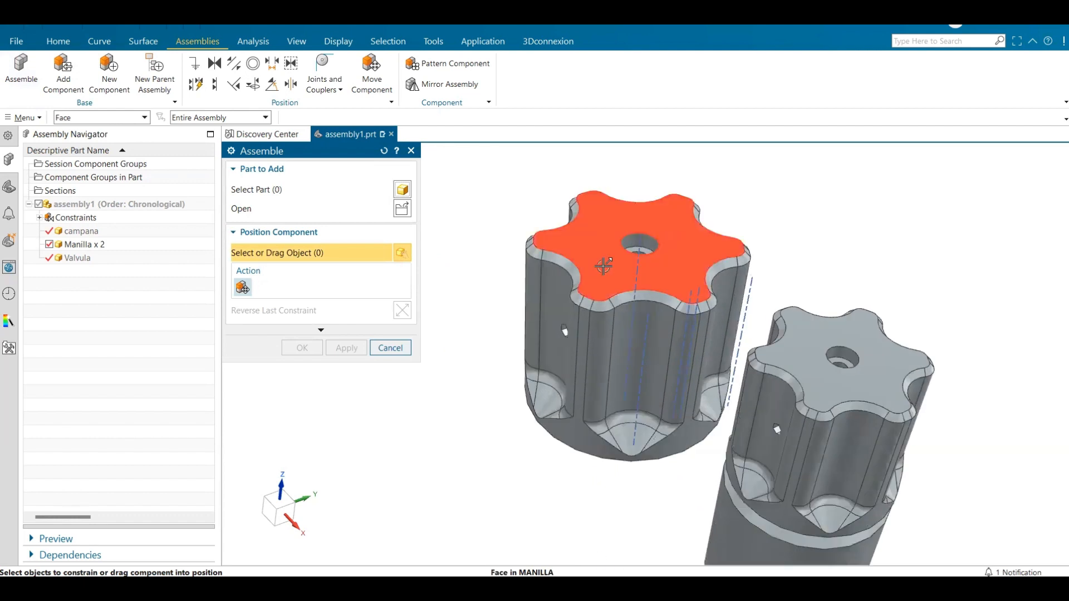
pyautogui.click(685, 248)
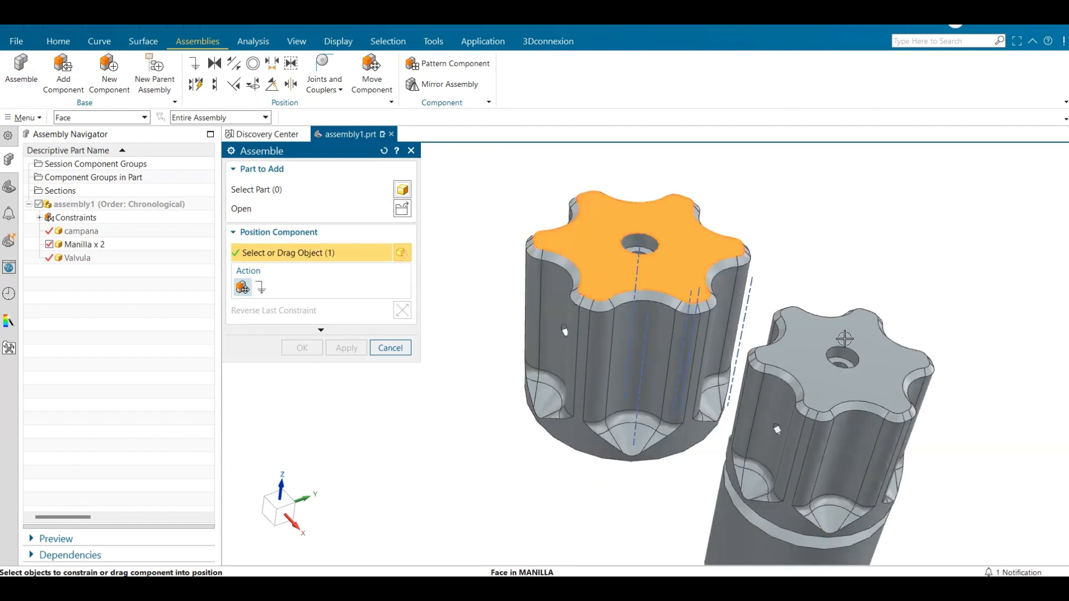
pyautogui.click(845, 338)
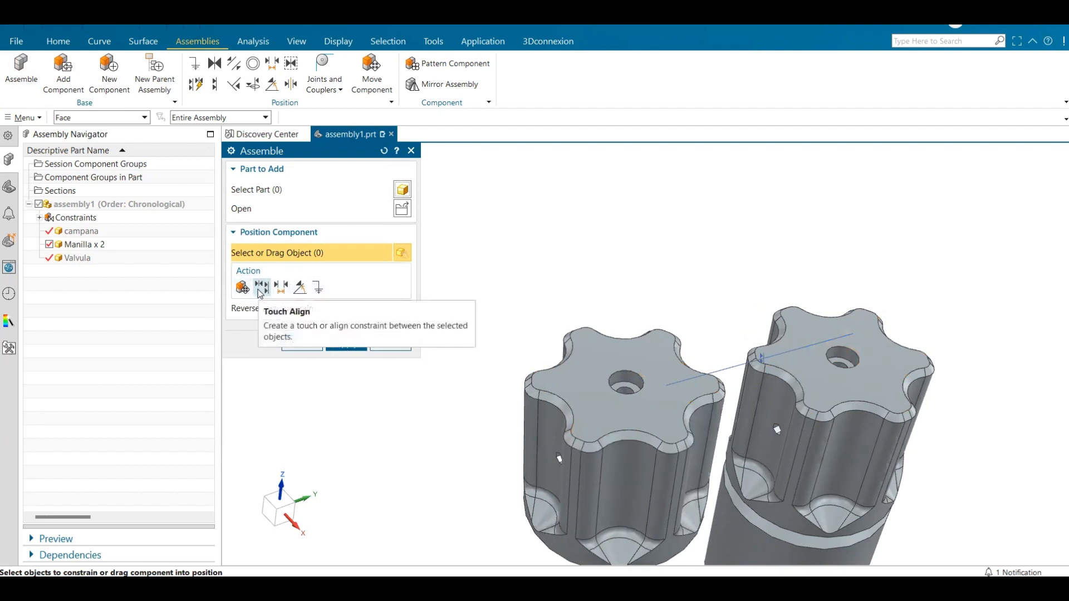
pyautogui.click(407, 310)
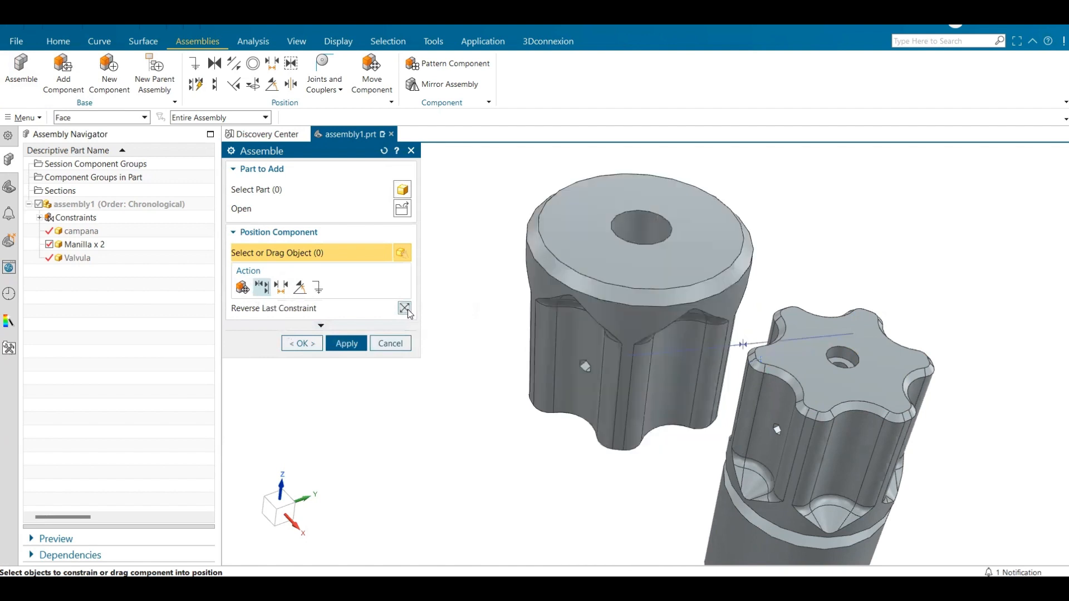
pyautogui.moveTo(669, 374); pyautogui.dragTo(476, 344, button='middle')
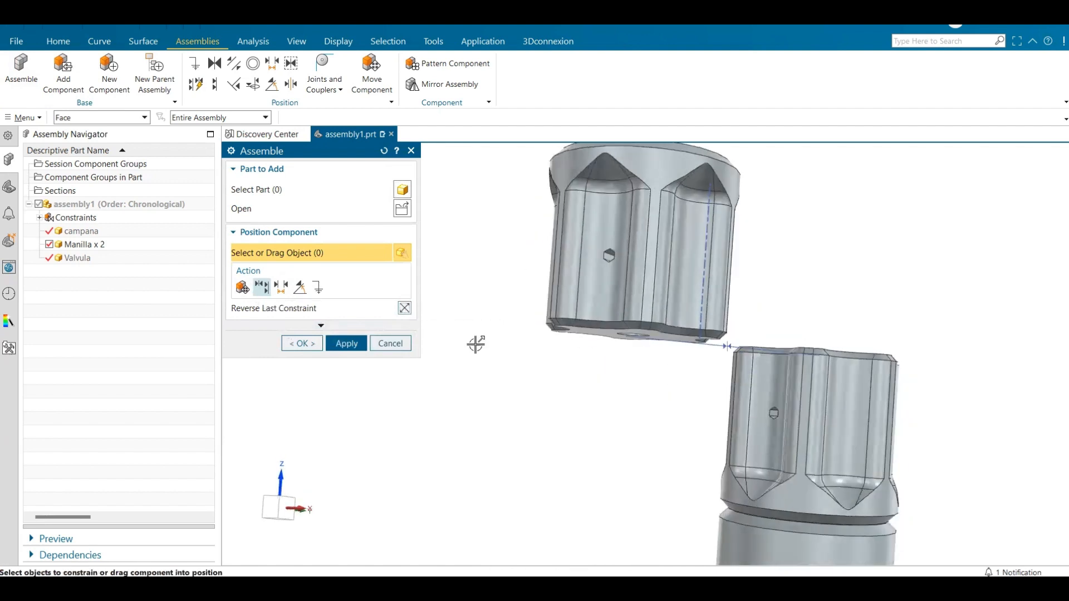
pyautogui.click(348, 345)
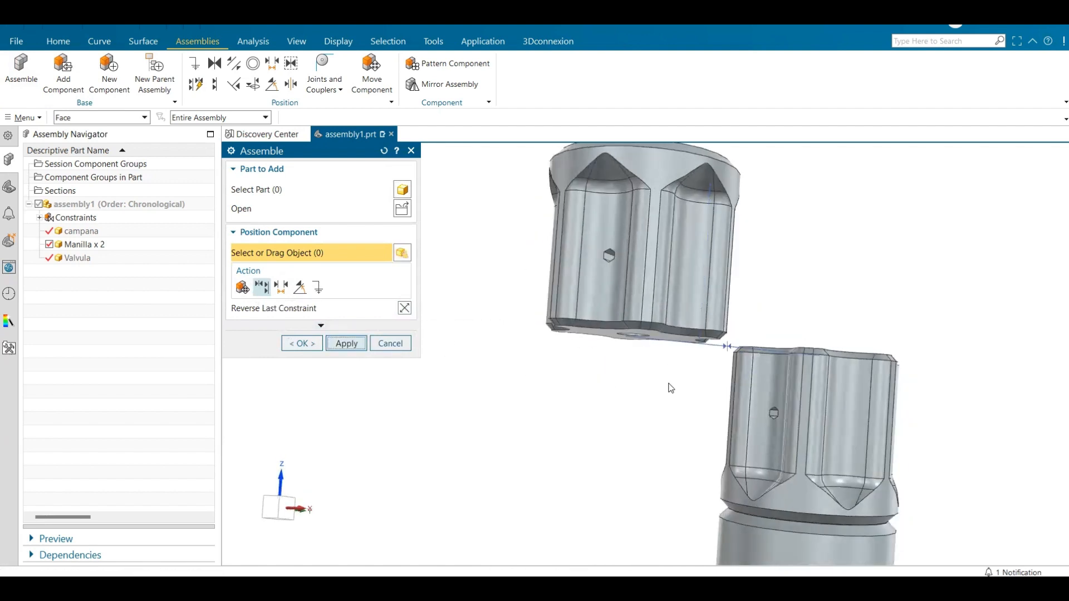
# Constrain the flared outer faces of the two Manilla components so that their axes coincide, and apply the constraint.
pyautogui.click(660, 174)
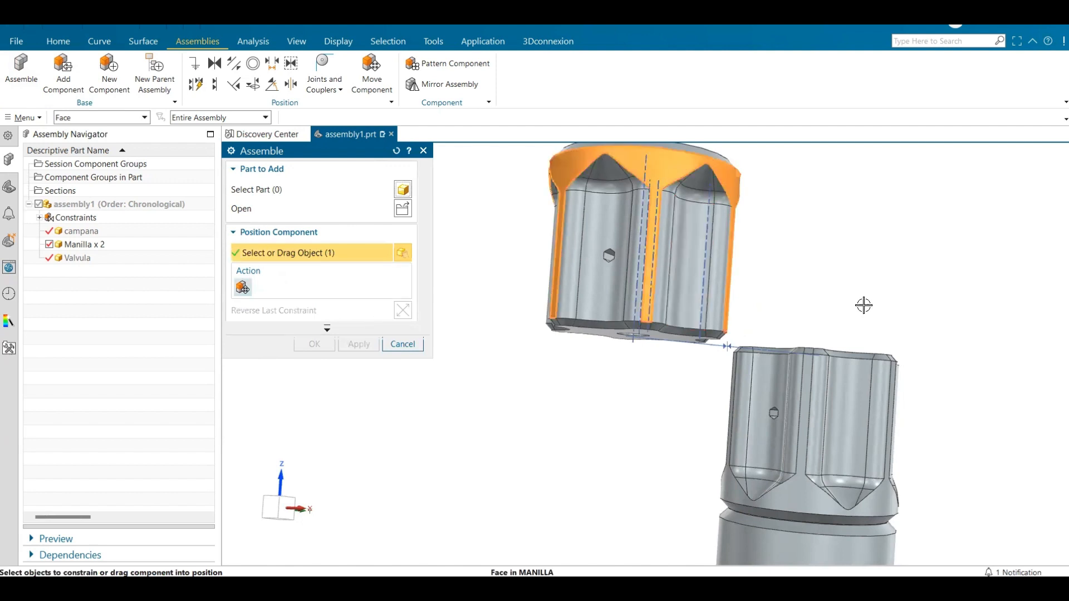
pyautogui.click(795, 499)
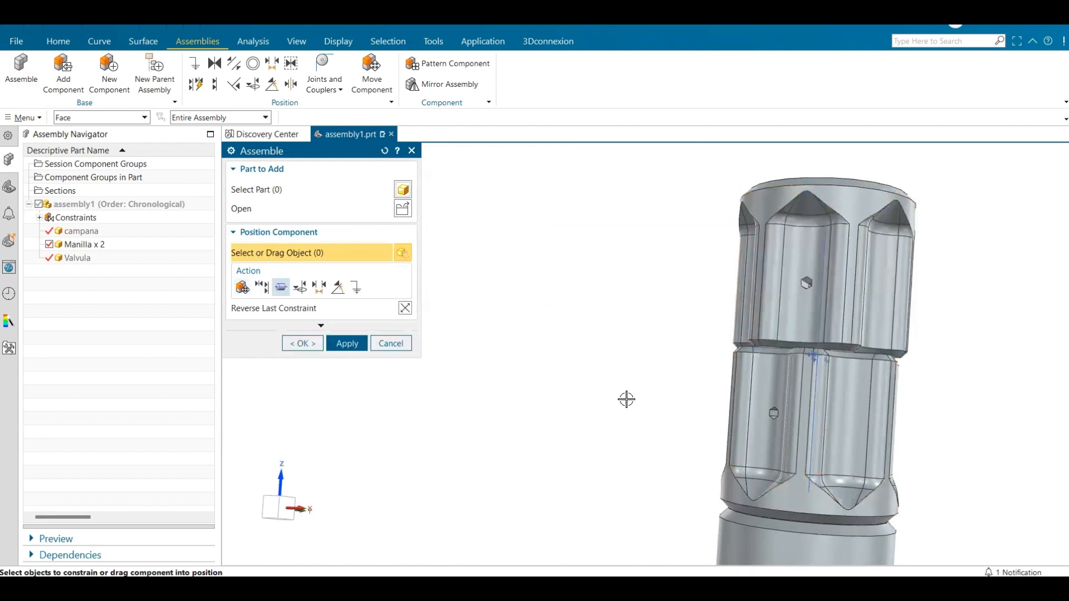
pyautogui.scroll(-2, 626, 399)
pyautogui.moveTo(658, 389); pyautogui.dragTo(675, 406, button='middle')
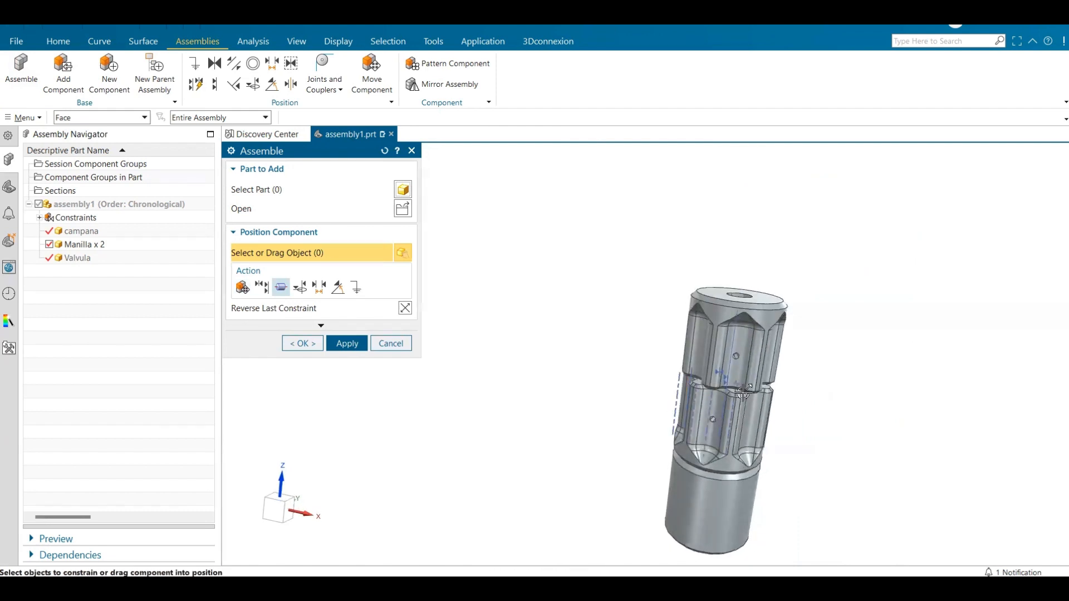
pyautogui.scroll(4, 743, 393)
pyautogui.scroll(-3, 742, 392)
pyautogui.scroll(2, 820, 421)
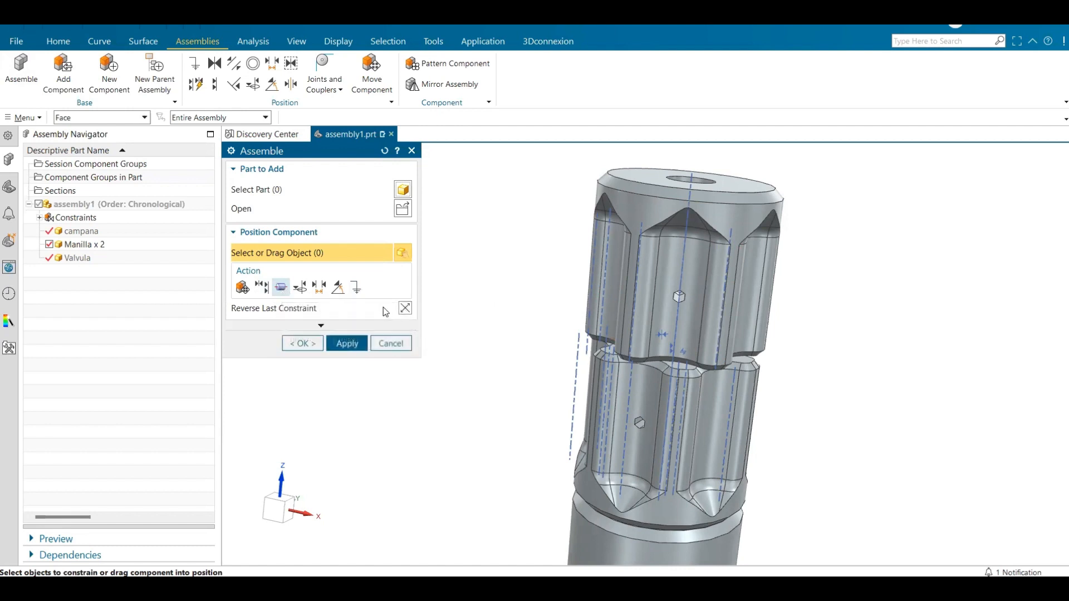
pyautogui.click(346, 344)
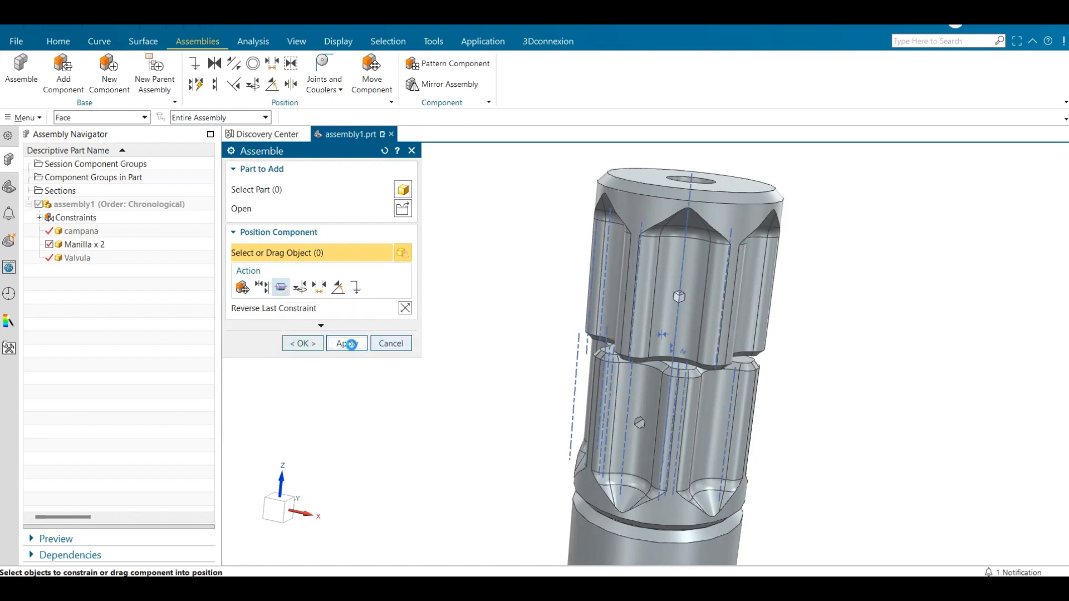
# Align a flute face of the original Manilla with the matching flute of the added one and finish the assembly positioning.
pyautogui.click(645, 387)
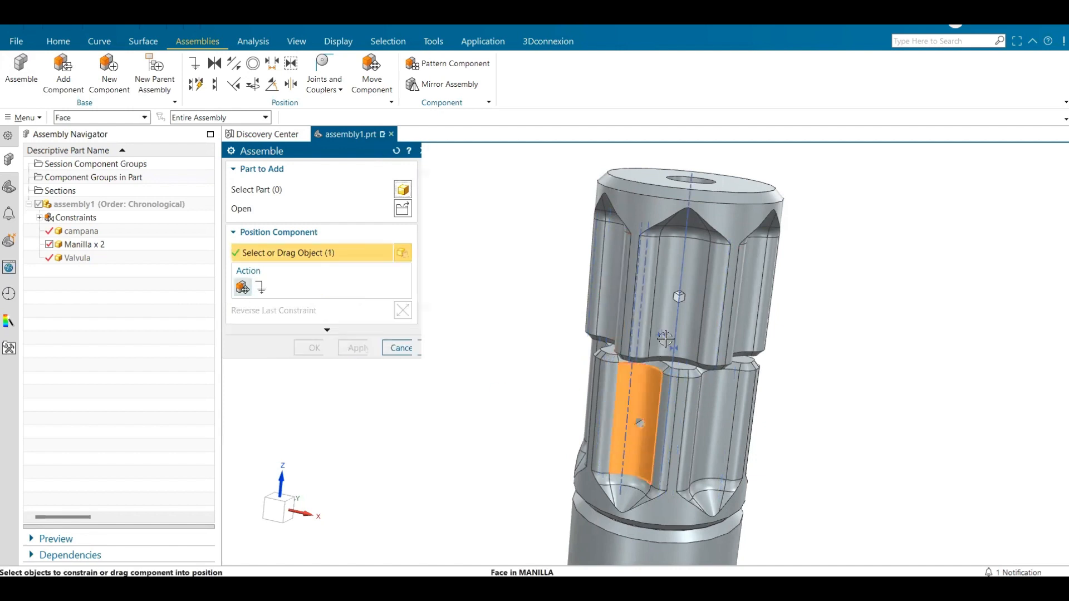
pyautogui.click(666, 323)
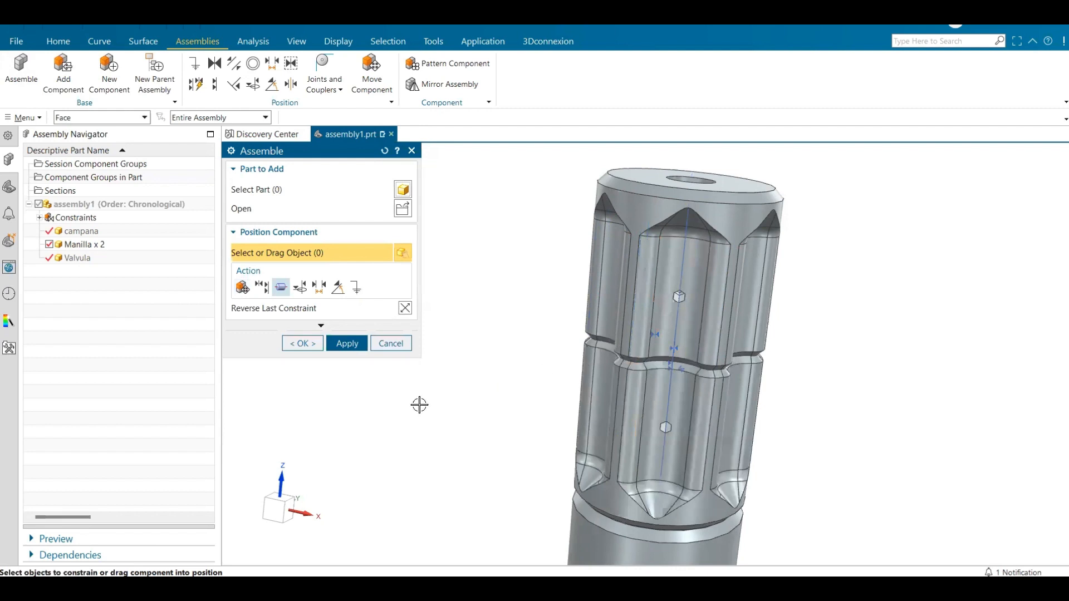
pyautogui.click(312, 345)
pyautogui.moveTo(562, 351); pyautogui.dragTo(544, 334, button='middle')
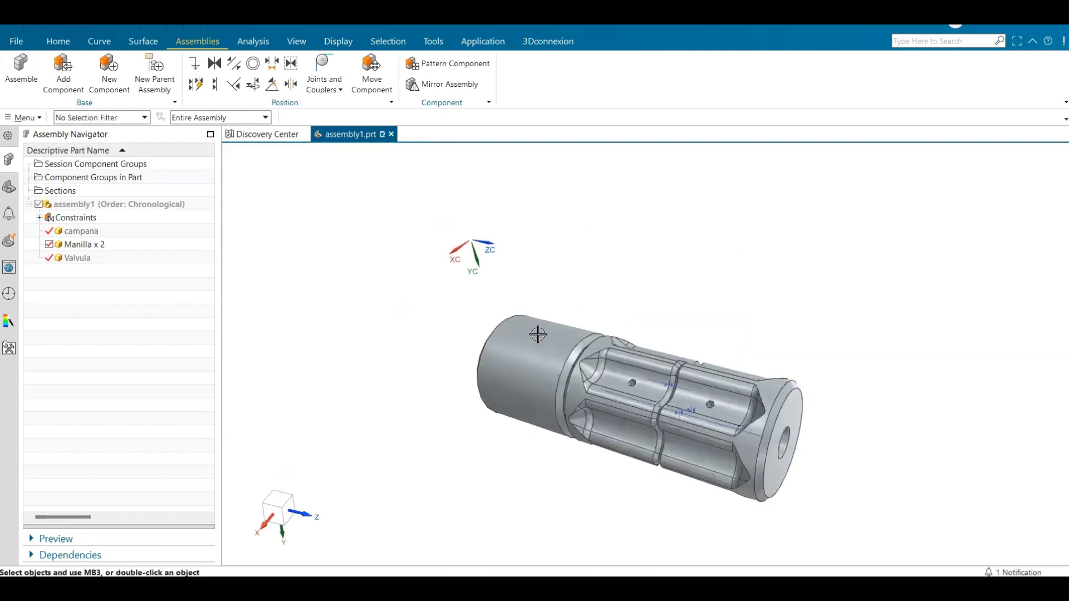
pyautogui.moveTo(604, 393); pyautogui.dragTo(697, 336, button='middle')
pyautogui.moveTo(701, 275); pyautogui.dragTo(690, 279, button='middle')
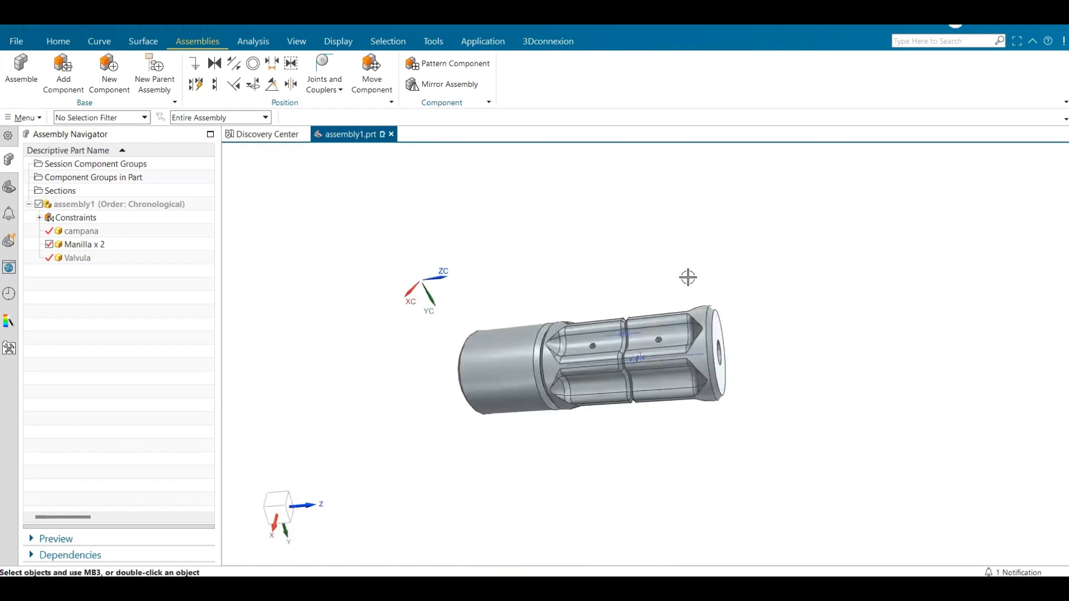
# Undo the placement and constraints of the second Manilla.
pyautogui.click(685, 329)
pyautogui.press('Escape')
pyautogui.hotkey('ctrl', 'z')
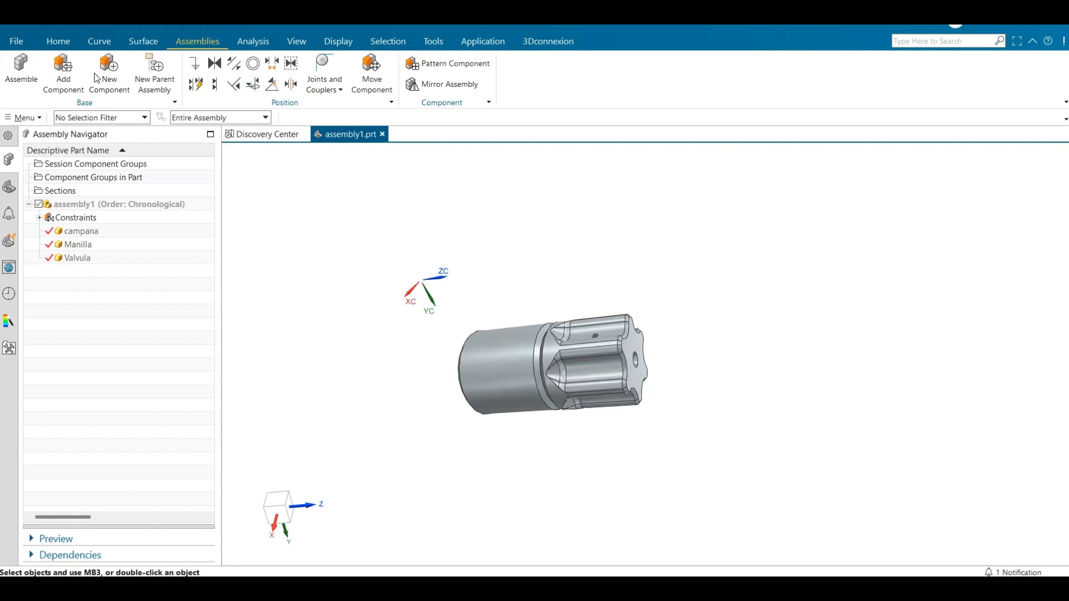
# Add another Manilla component from its part file at the default absolute location.
pyautogui.click(76, 81)
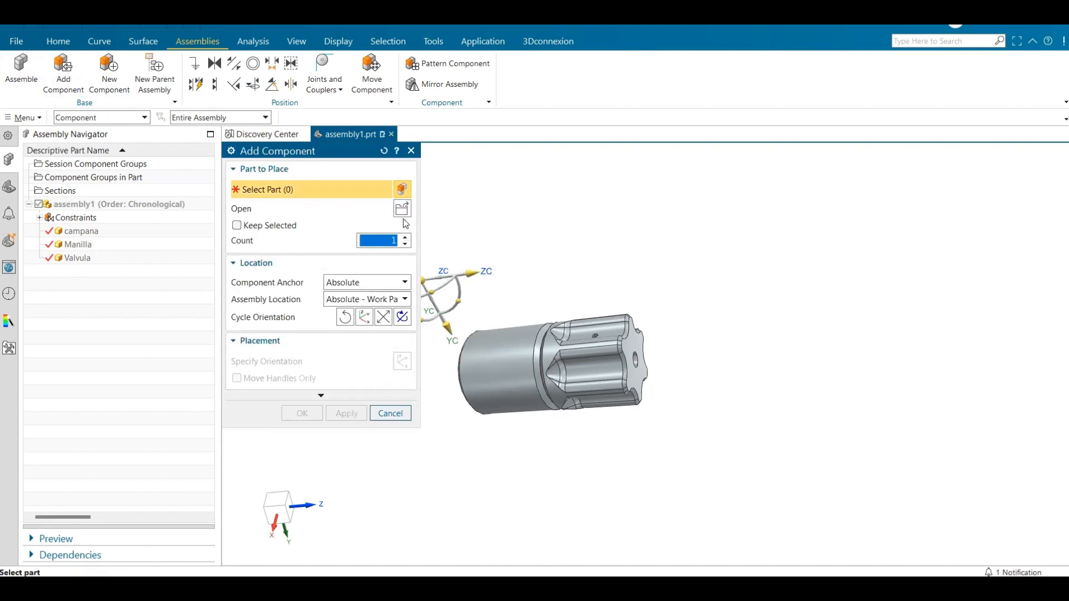
pyautogui.click(402, 209)
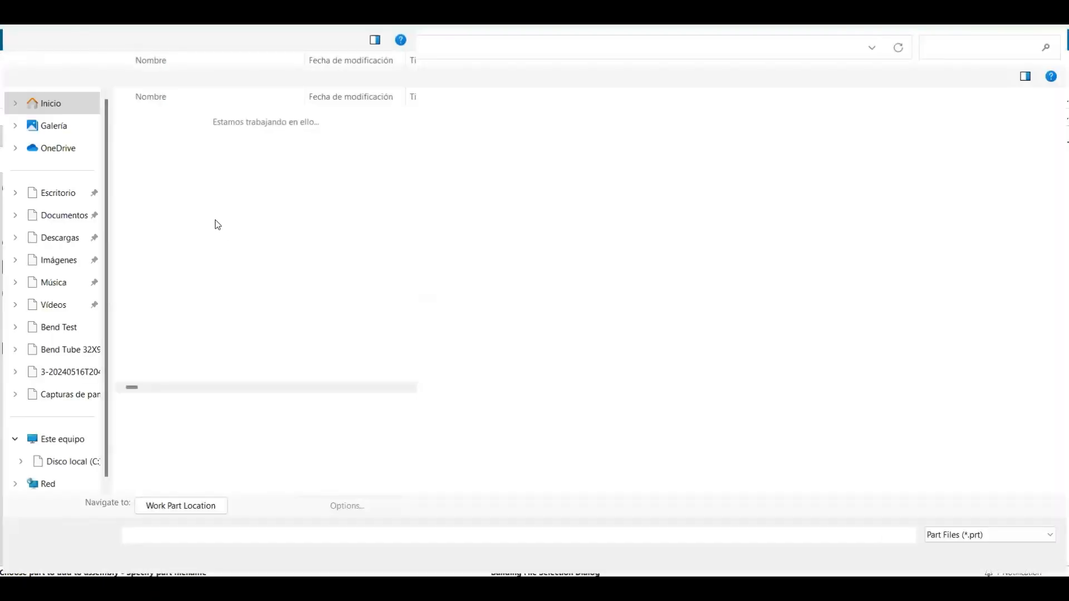
pyautogui.doubleClick(162, 237)
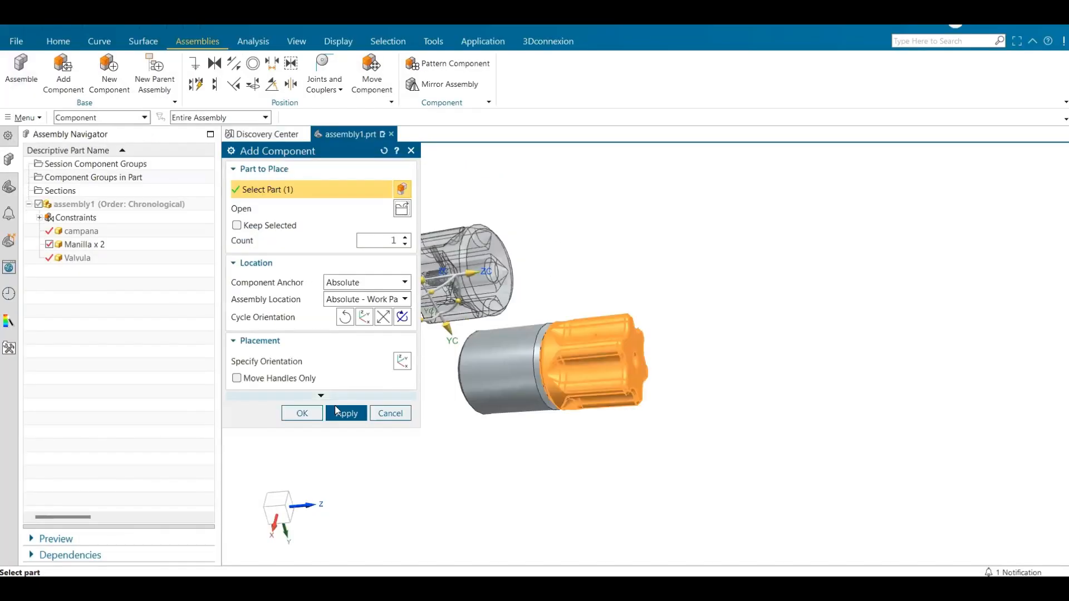
pyautogui.click(346, 412)
pyautogui.moveTo(522, 358); pyautogui.dragTo(535, 323, button='middle')
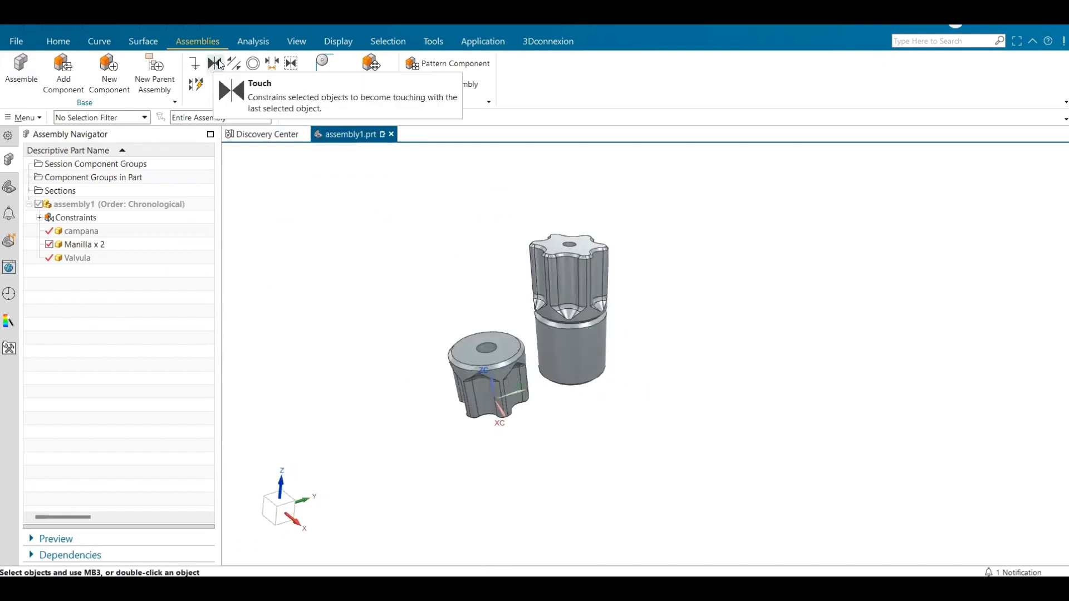
# Create a Touch constraint from the added Manilla's flat circular end face to the original Manilla's star-shaped end face.
pyautogui.click(219, 65)
pyautogui.click(485, 346)
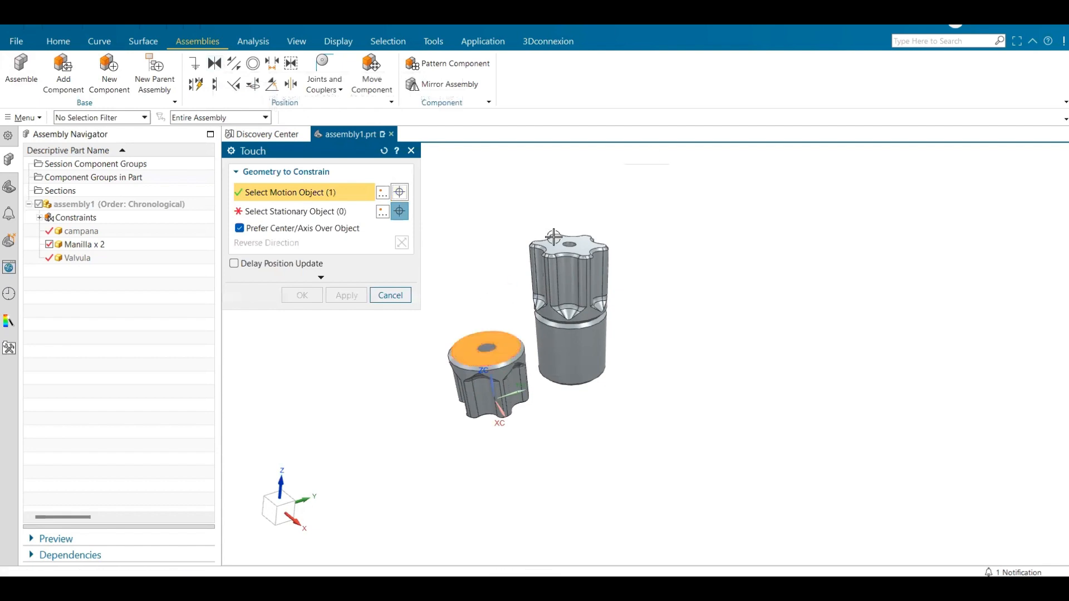
pyautogui.click(552, 245)
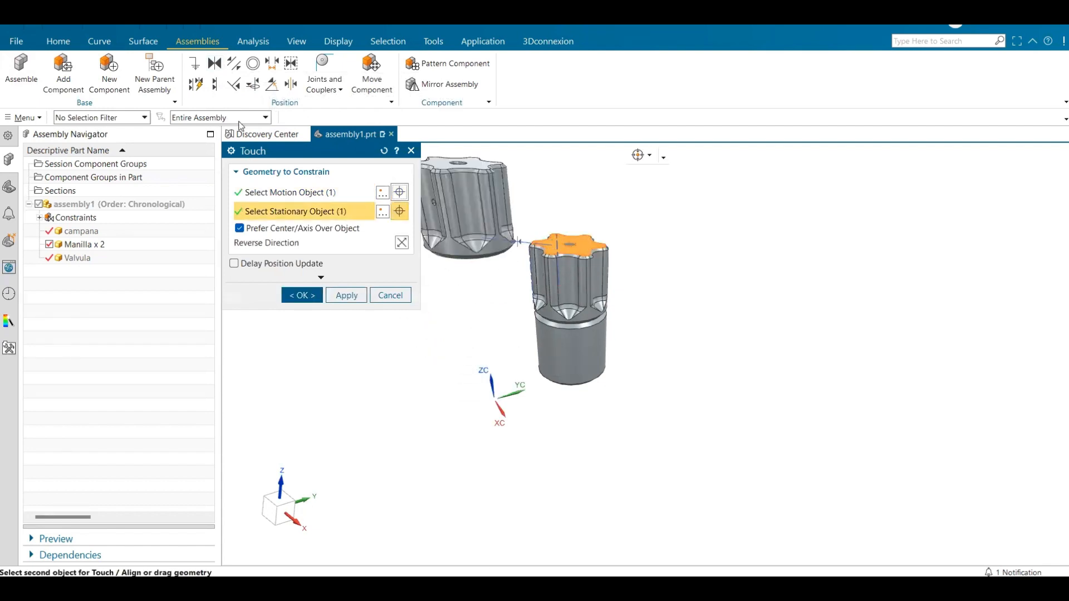
# Try a Concentric constraint between the added Manilla's circular base edge and the circular base edge of the original Manilla.
pyautogui.click(216, 86)
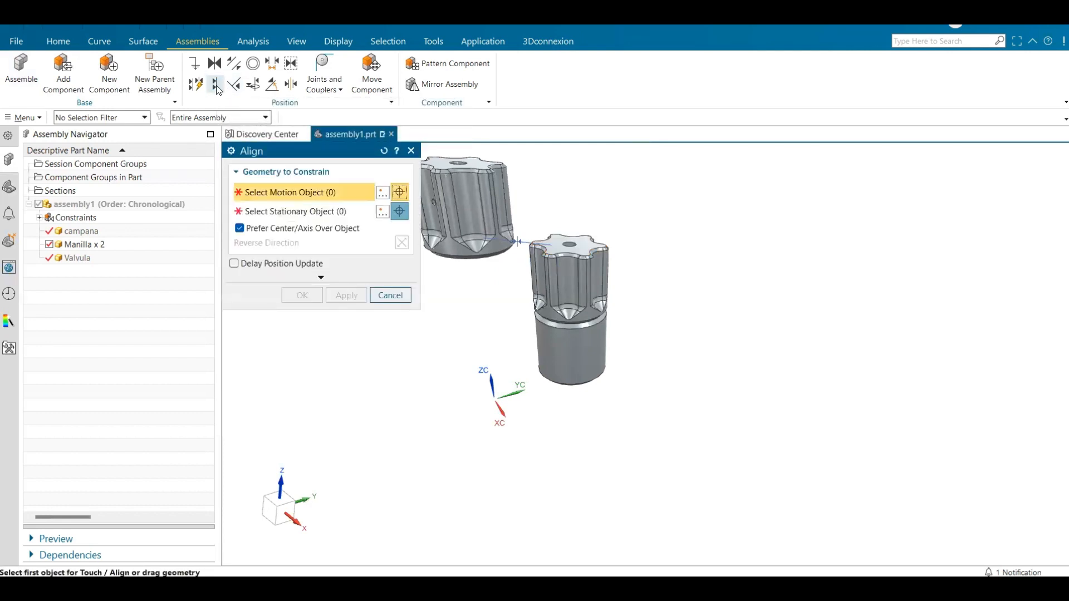
pyautogui.moveTo(458, 268); pyautogui.dragTo(490, 251, button='middle')
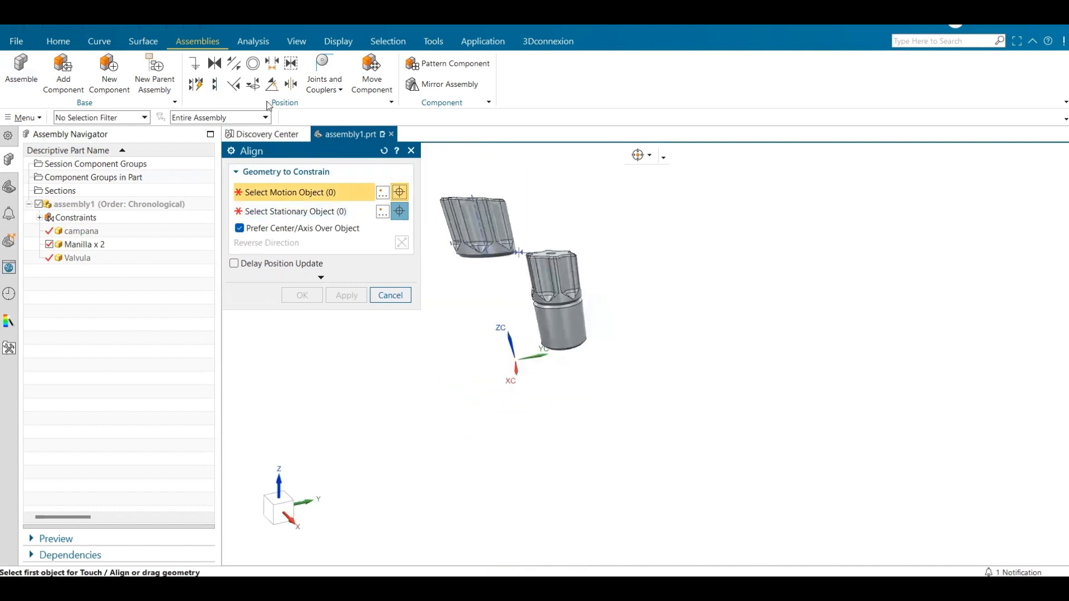
pyautogui.click(271, 85)
pyautogui.scroll(3, 545, 274)
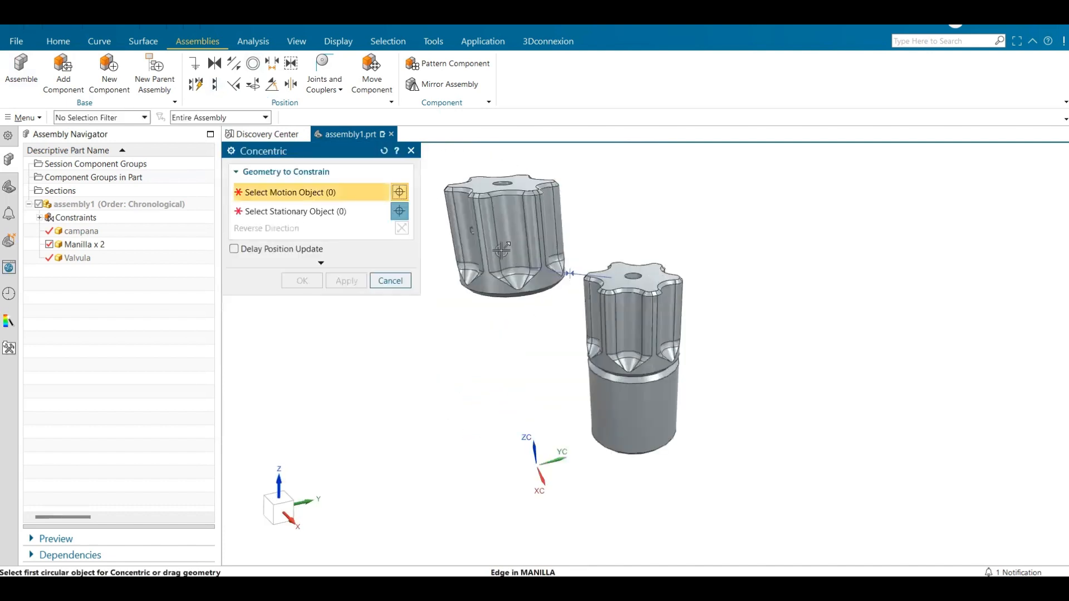
pyautogui.click(547, 281)
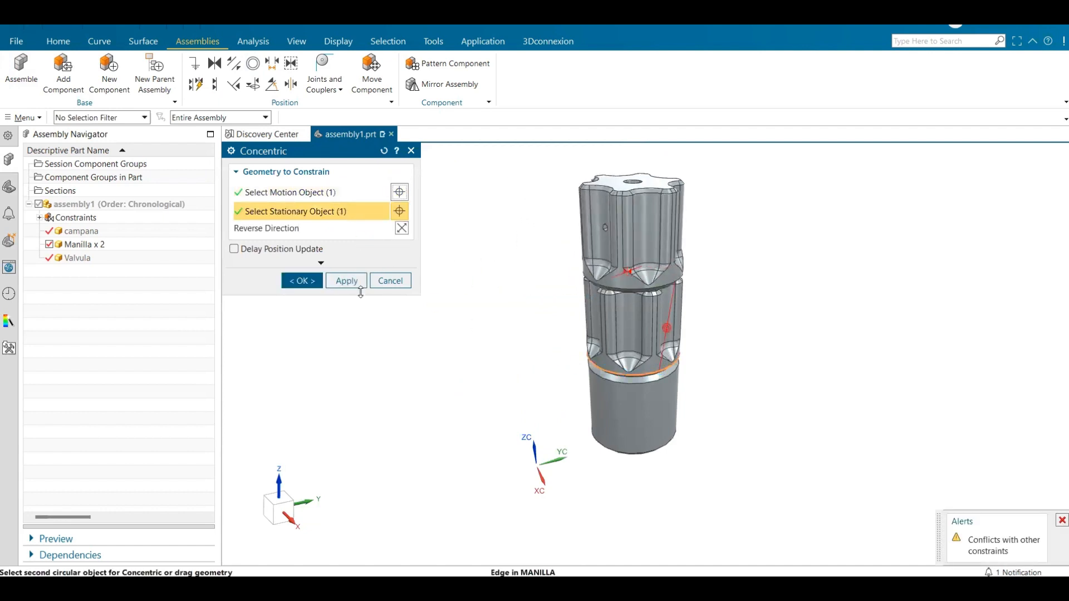
pyautogui.click(303, 280)
# Delete the added second Manilla component from the assembly.
pyautogui.moveTo(514, 294); pyautogui.dragTo(685, 256, button='middle')
pyautogui.click(705, 322)
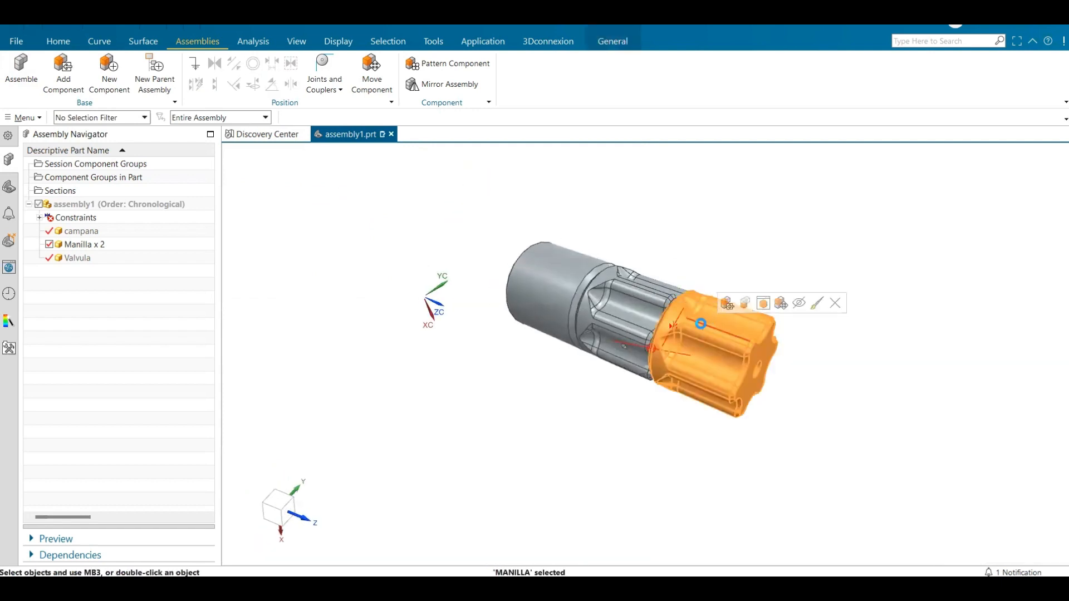
pyautogui.press('Delete')
pyautogui.moveTo(408, 231); pyautogui.dragTo(372, 215, button='middle')
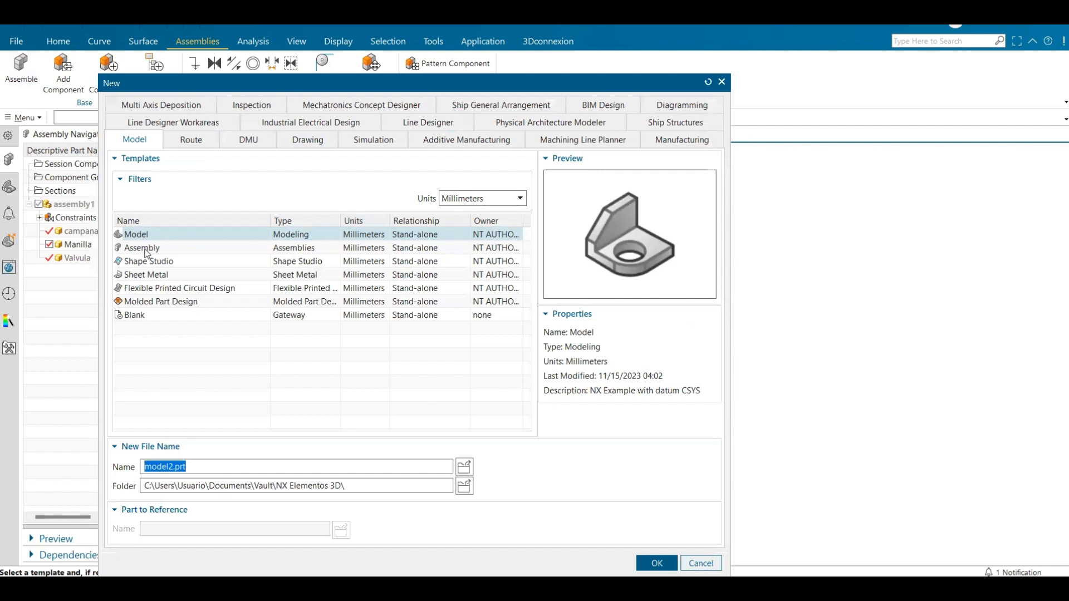
# Create a new drawing of assembly1 from the A3 - Size template, keeping the file name assembly1_dwg2.prt.
pyautogui.click(306, 139)
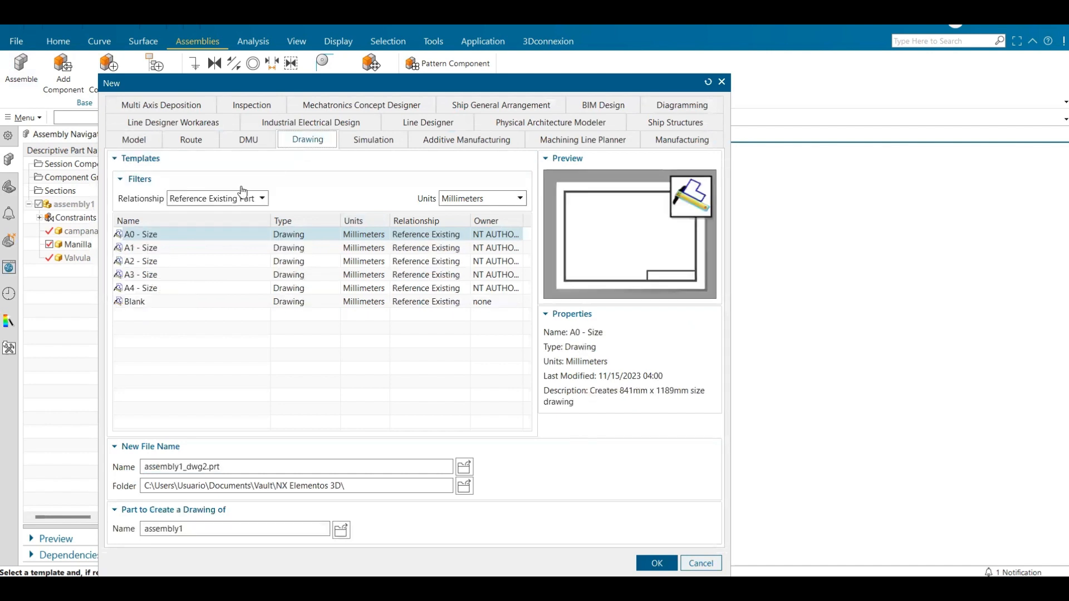
pyautogui.click(153, 275)
pyautogui.click(150, 263)
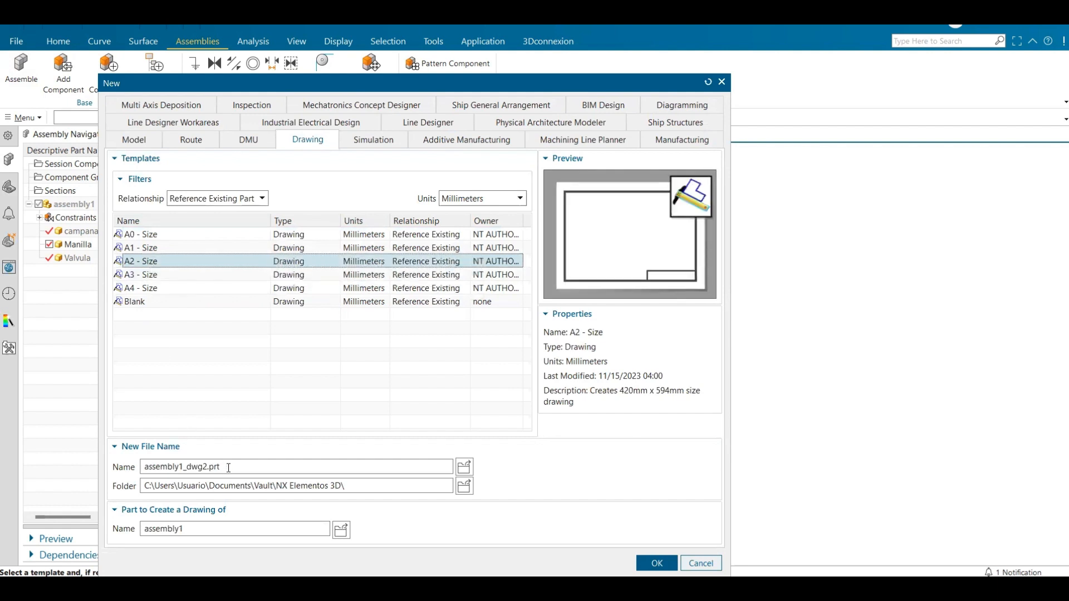
pyautogui.click(162, 275)
pyautogui.click(159, 289)
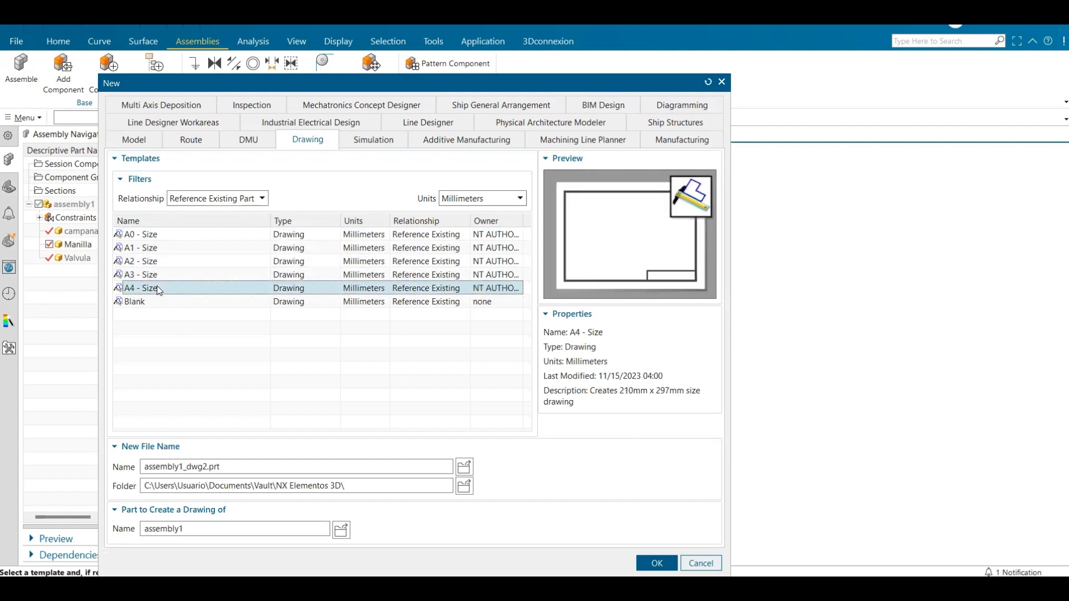
pyautogui.click(227, 467)
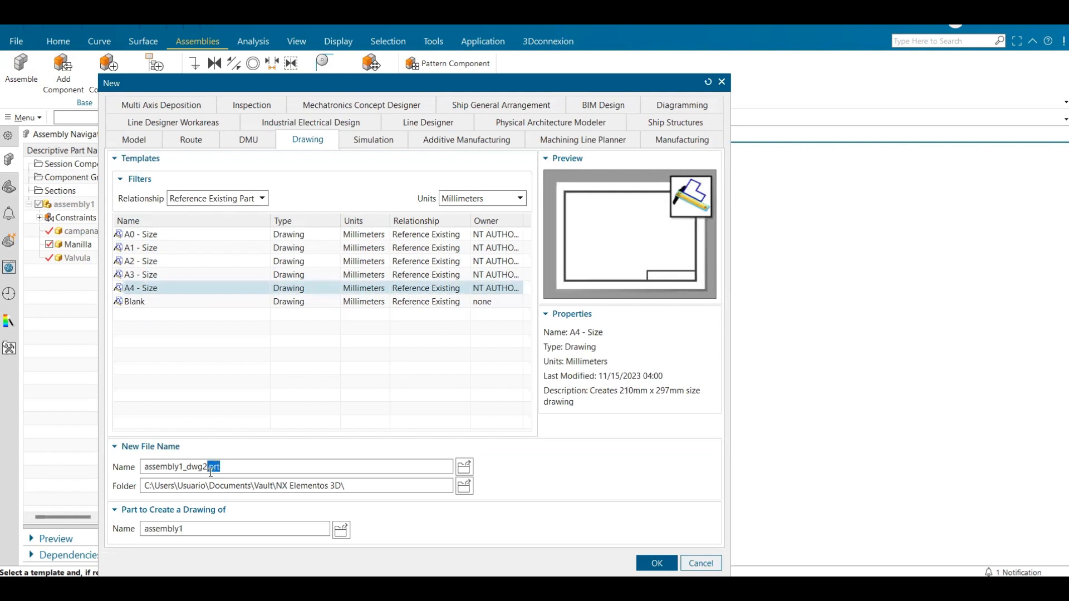
pyautogui.click(158, 277)
pyautogui.click(160, 265)
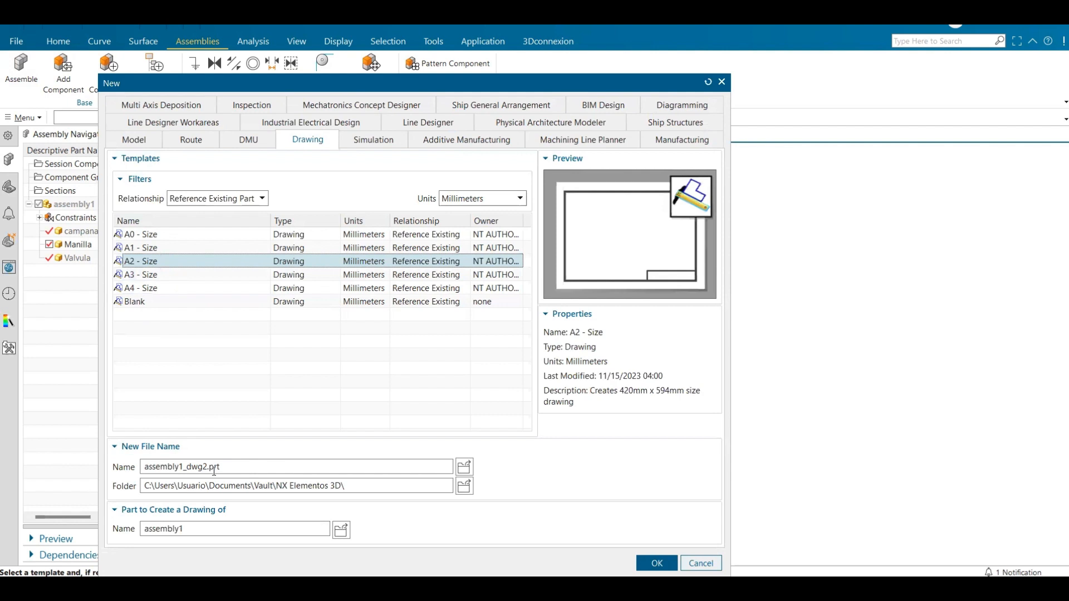
pyautogui.moveTo(207, 468); pyautogui.dragTo(196, 467)
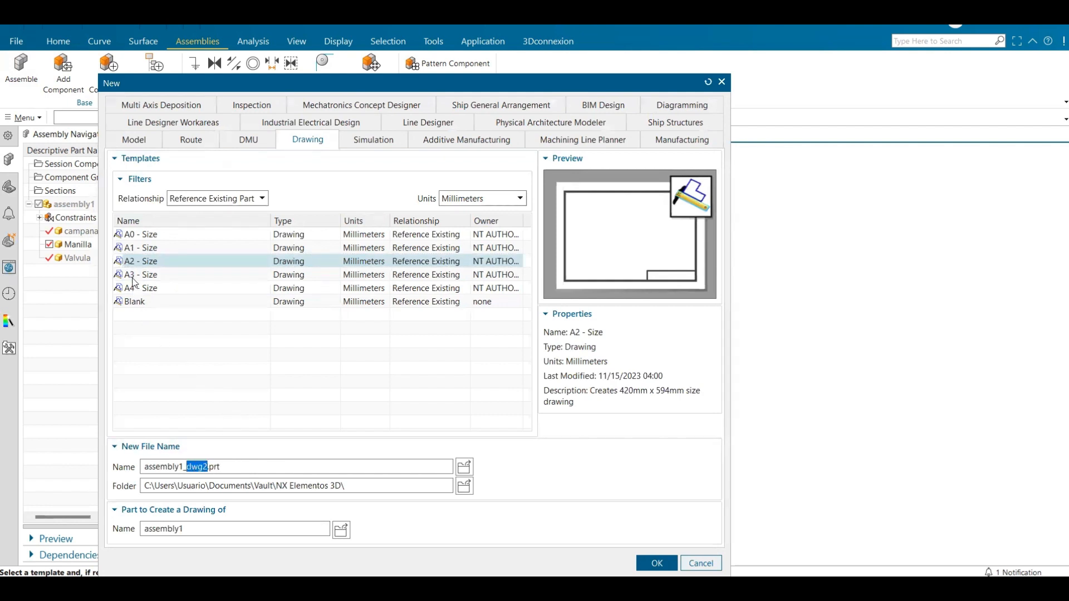
pyautogui.click(227, 467)
pyautogui.click(151, 277)
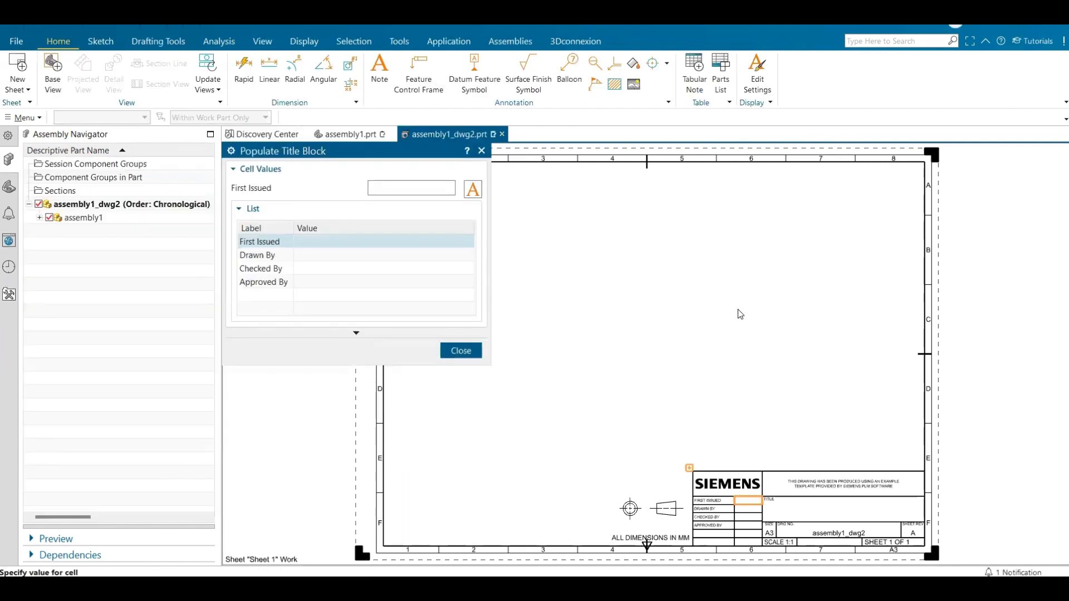
# Skip the title block values and place one base view of assembly1.prt in the upper right area of the sheet, without projected views.
pyautogui.click(461, 349)
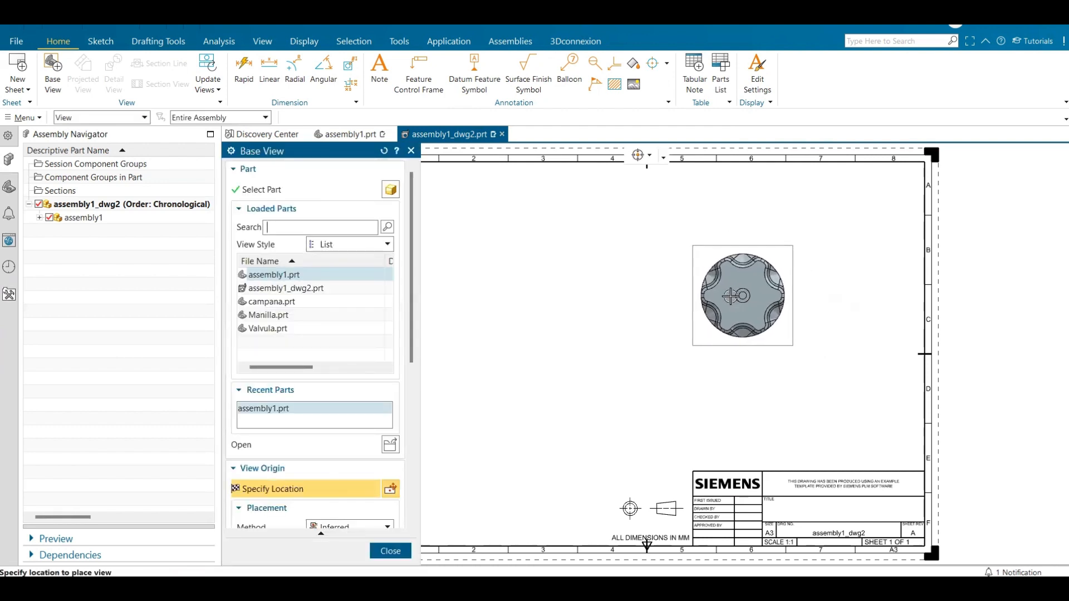
pyautogui.click(736, 293)
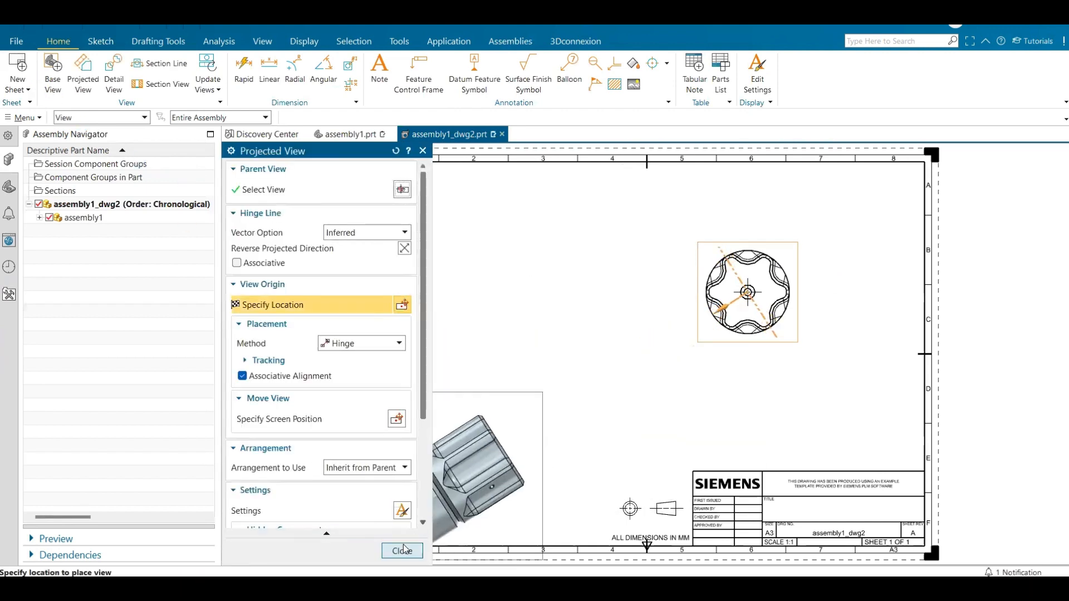
pyautogui.click(403, 550)
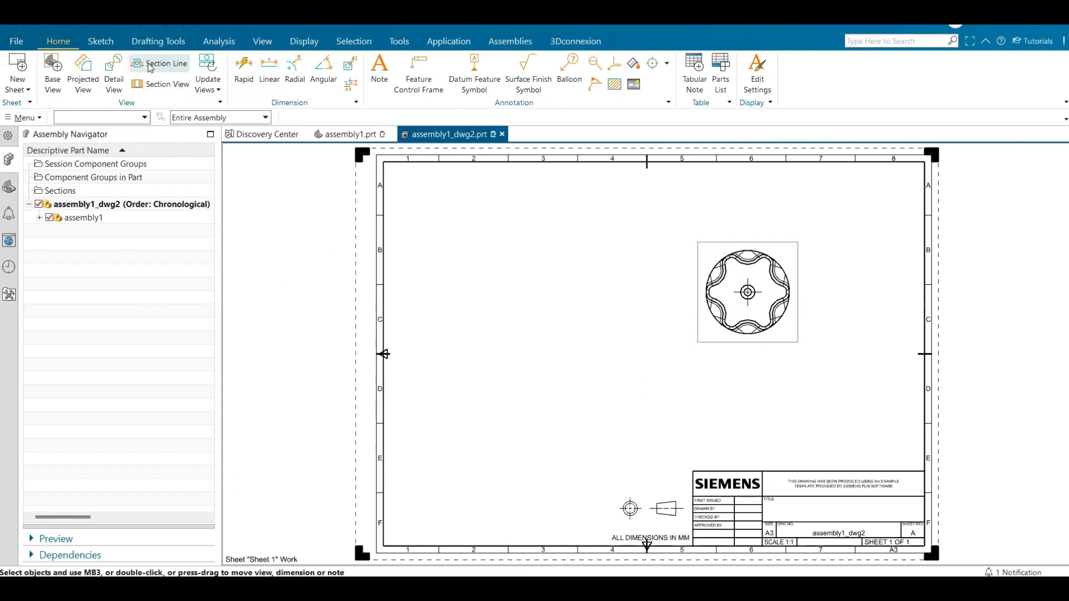
# Create a simple section view cut vertically through the base view's centre and place it to the left of that view.
pyautogui.click(167, 85)
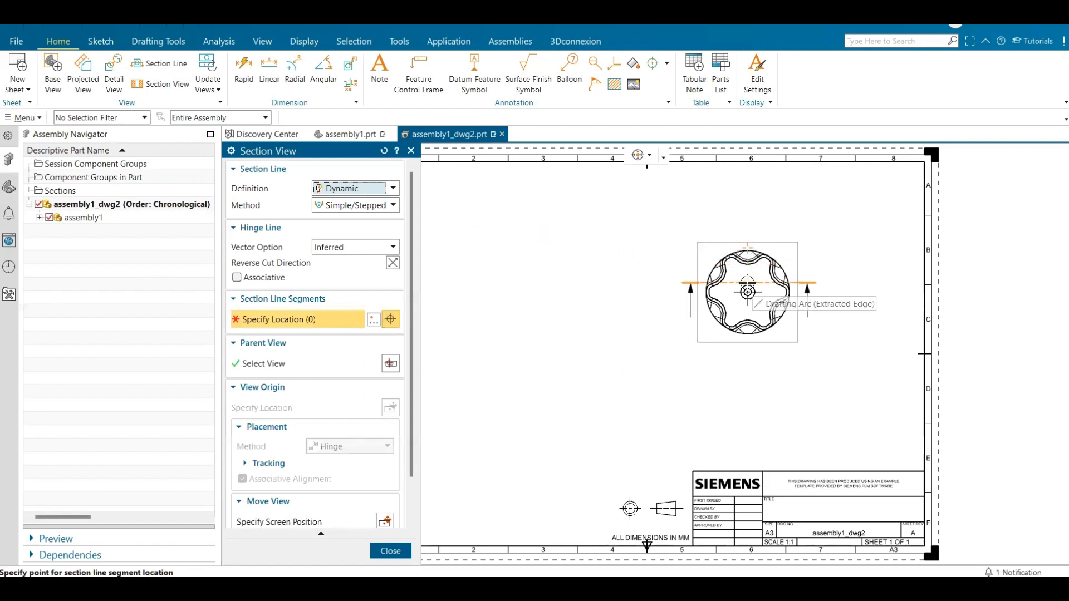
pyautogui.click(748, 292)
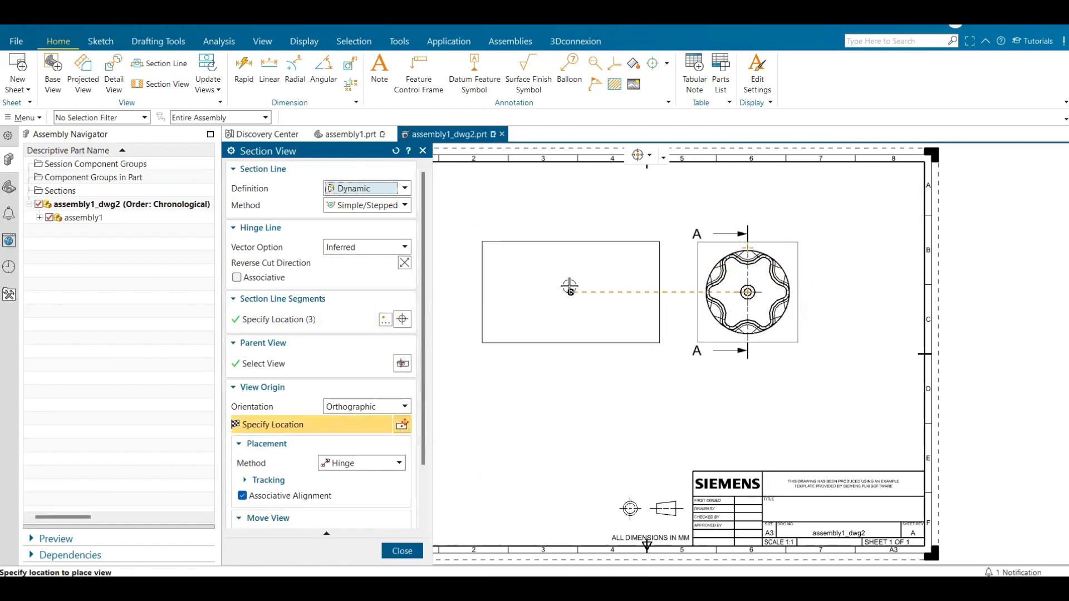
pyautogui.click(572, 283)
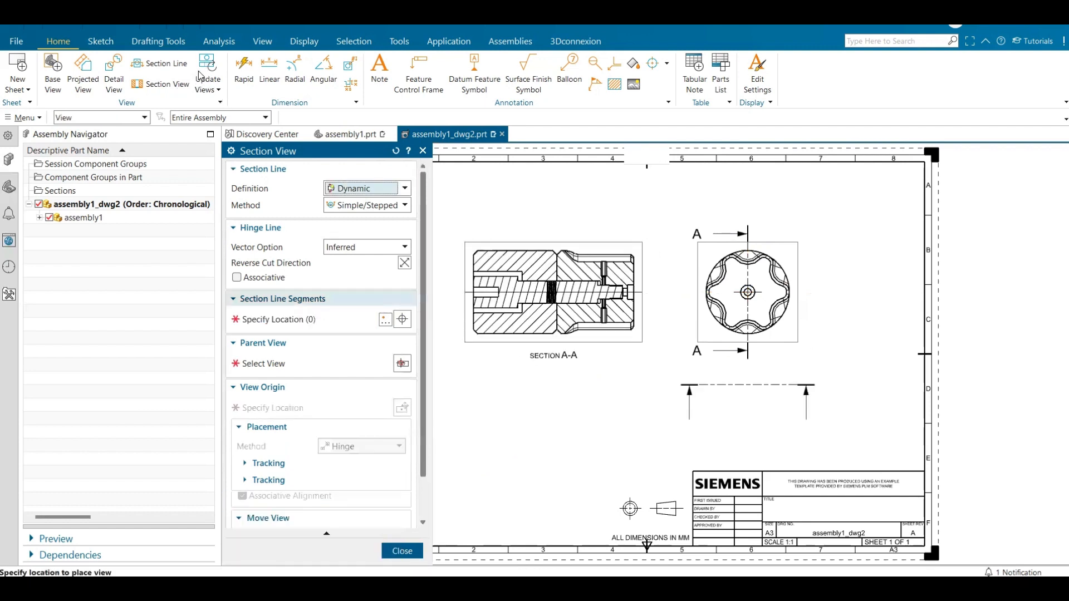
pyautogui.click(402, 551)
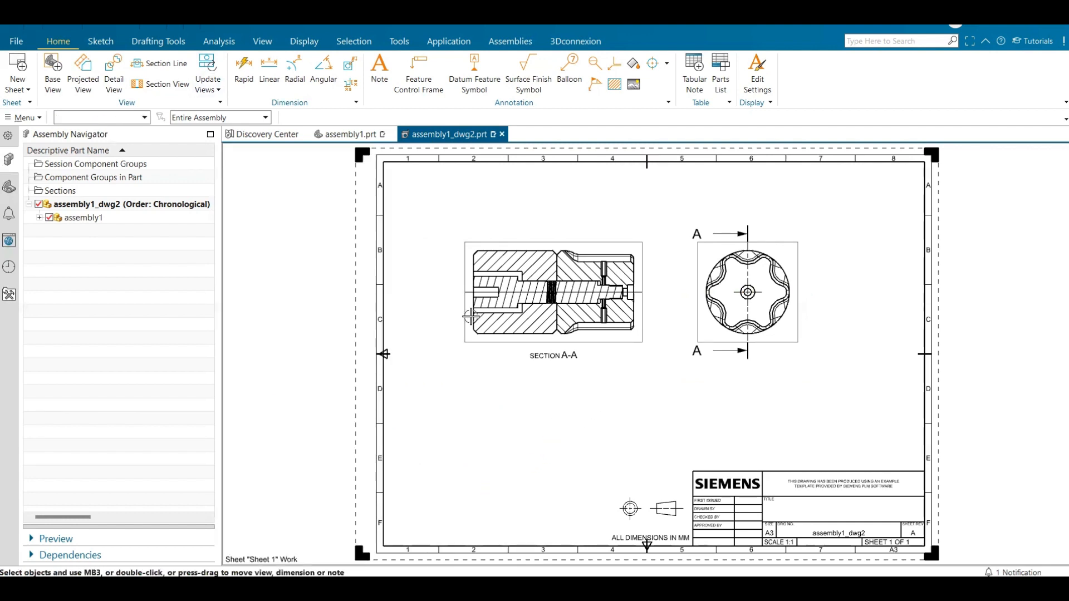
# Return to the assembly1.prt model and make the Manilla component the work part.
pyautogui.click(345, 134)
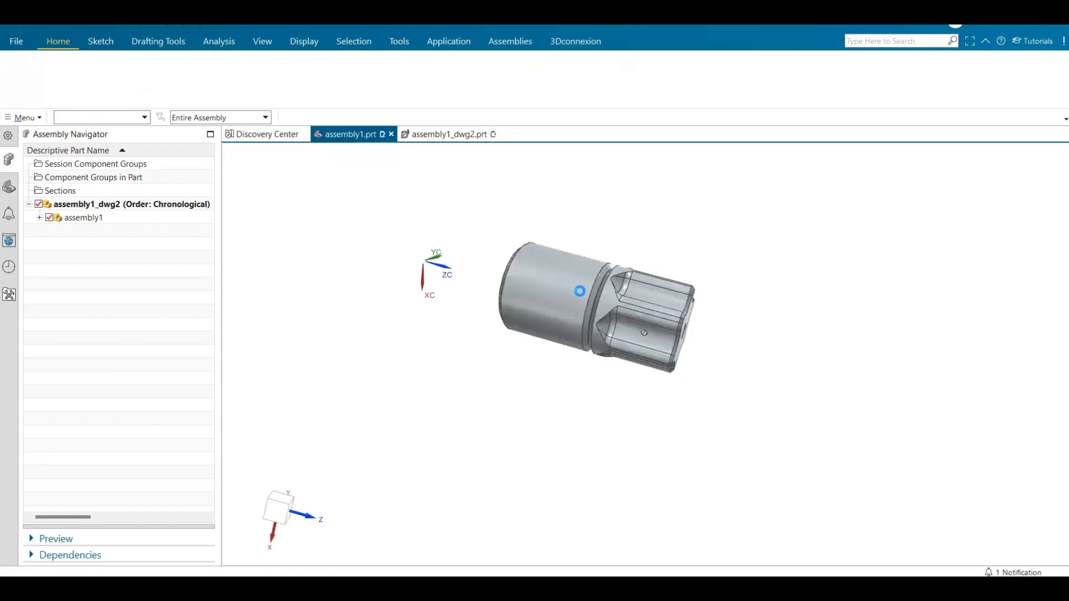
pyautogui.click(640, 296)
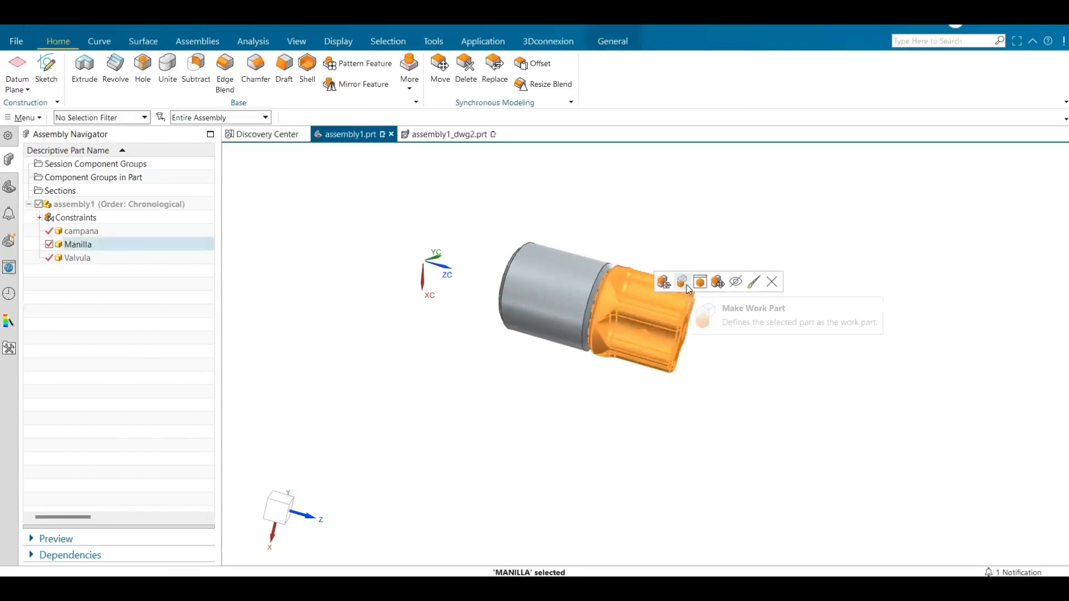
pyautogui.click(686, 285)
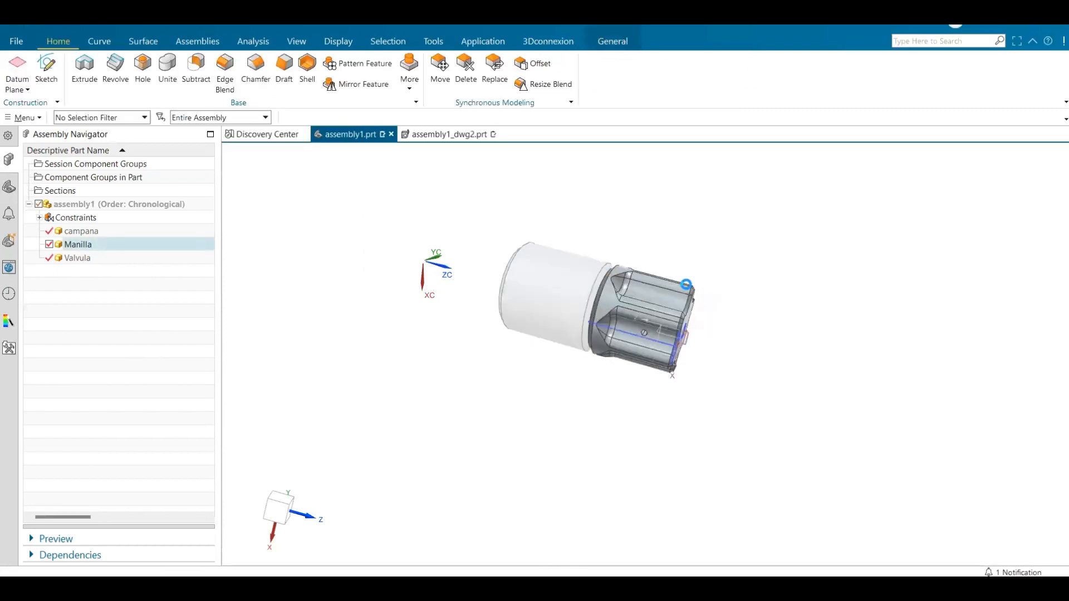
pyautogui.scroll(3, 615, 304)
pyautogui.click(557, 304)
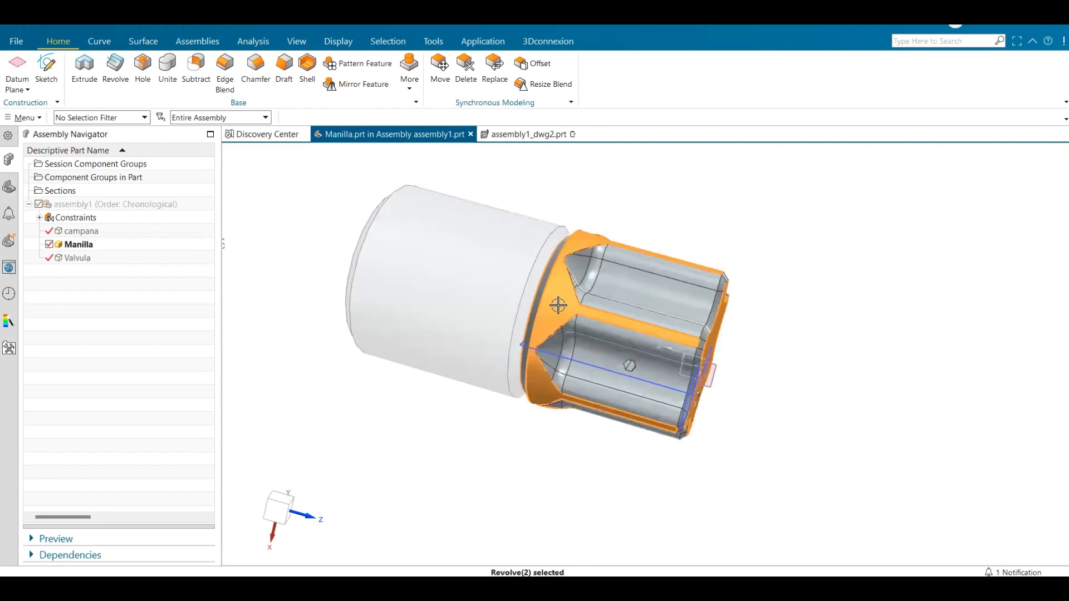
pyautogui.hotkey('ctrl', 'b')
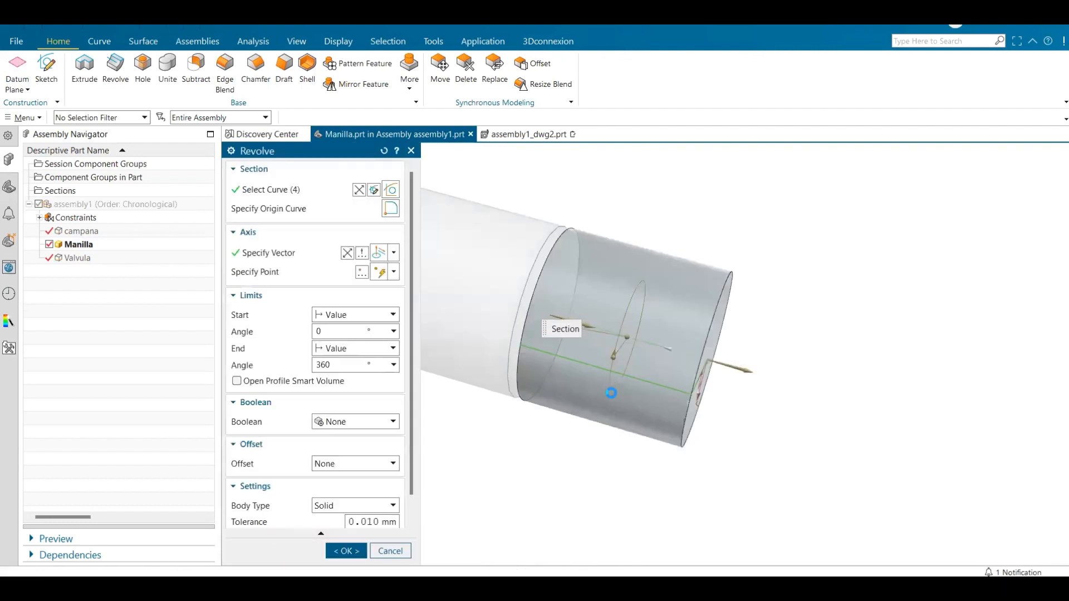
pyautogui.press('Escape')
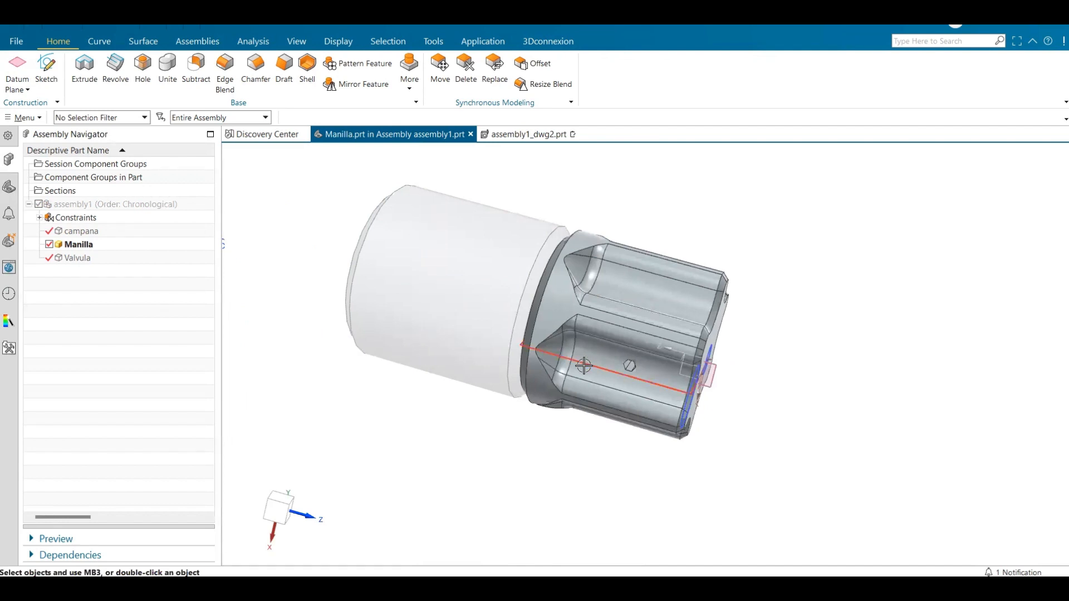
# Open the Manilla's revolve profile sketch for editing and move its length dimension farther away from the model.
pyautogui.click(590, 365)
pyautogui.click(606, 347)
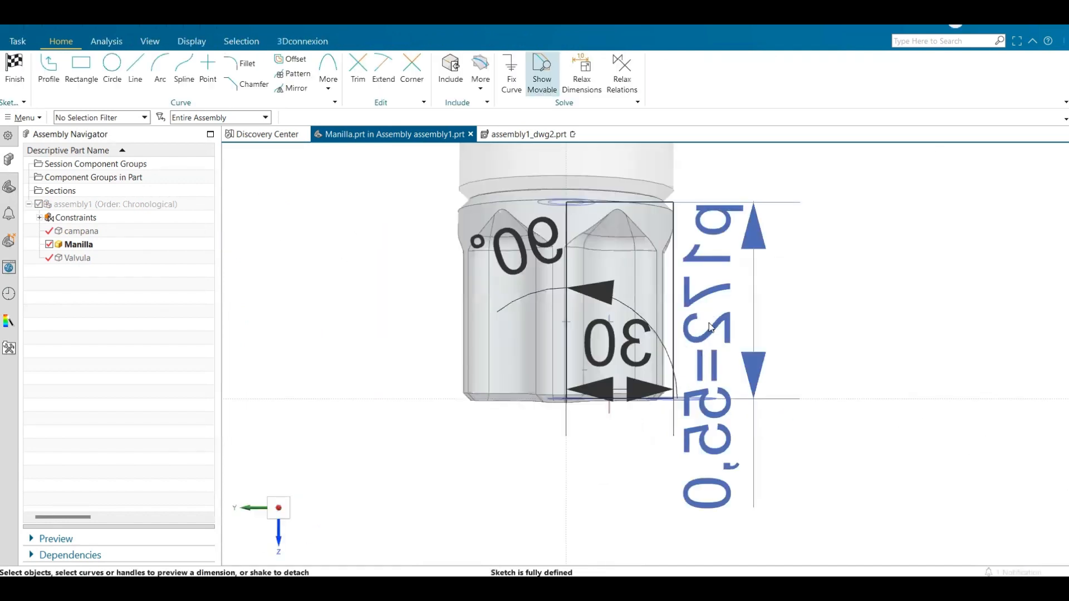
pyautogui.moveTo(712, 310); pyautogui.dragTo(800, 275)
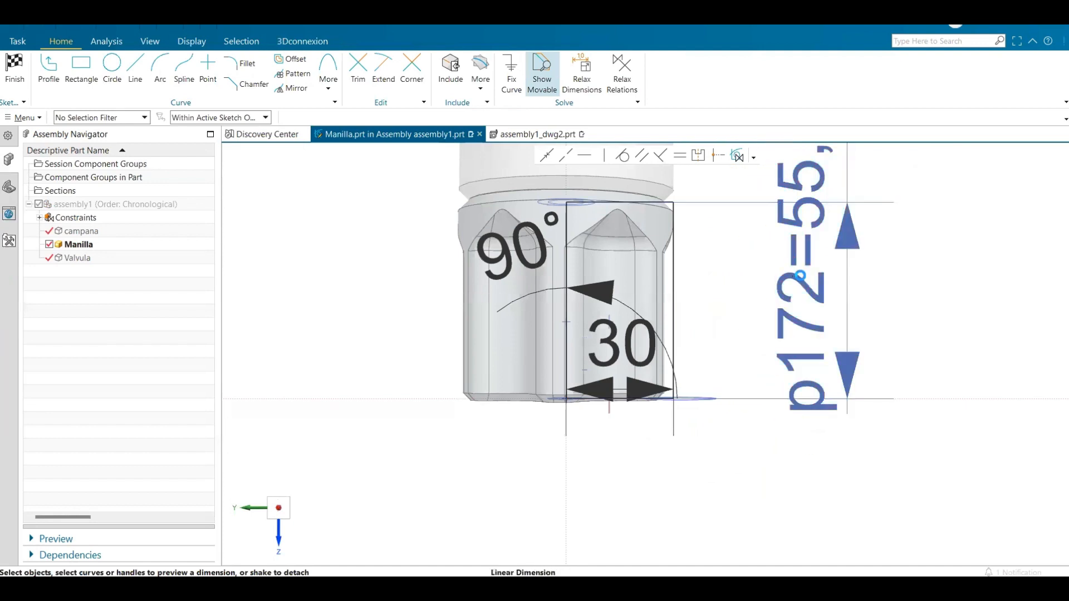
# Set the profile's length dimension p172 to 80 mm and finish the sketch.
pyautogui.click(800, 275)
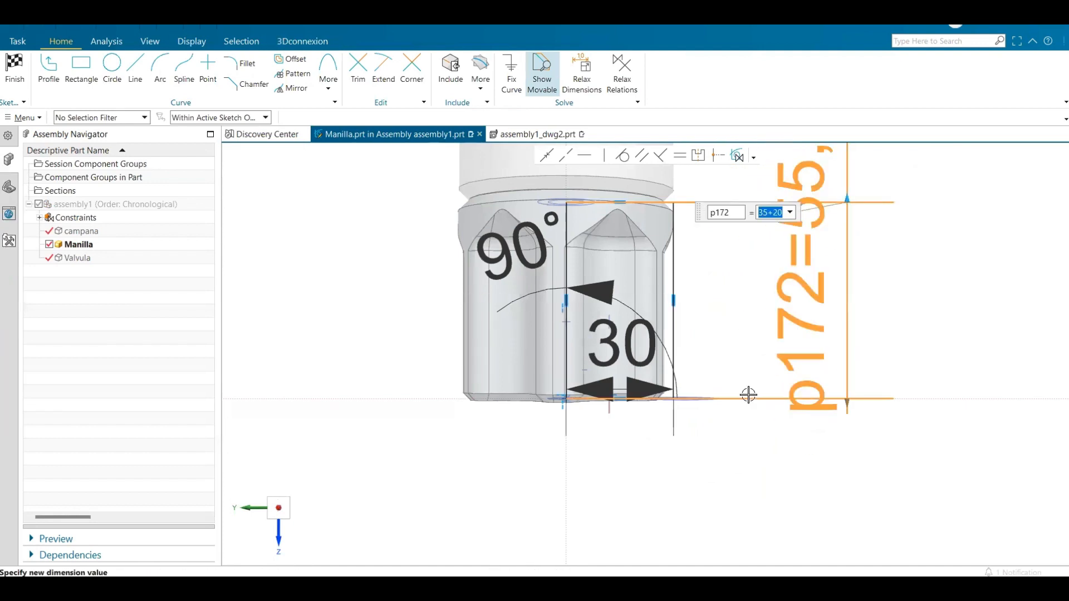
pyautogui.click(774, 214)
pyautogui.write('80')
pyautogui.press('Return')
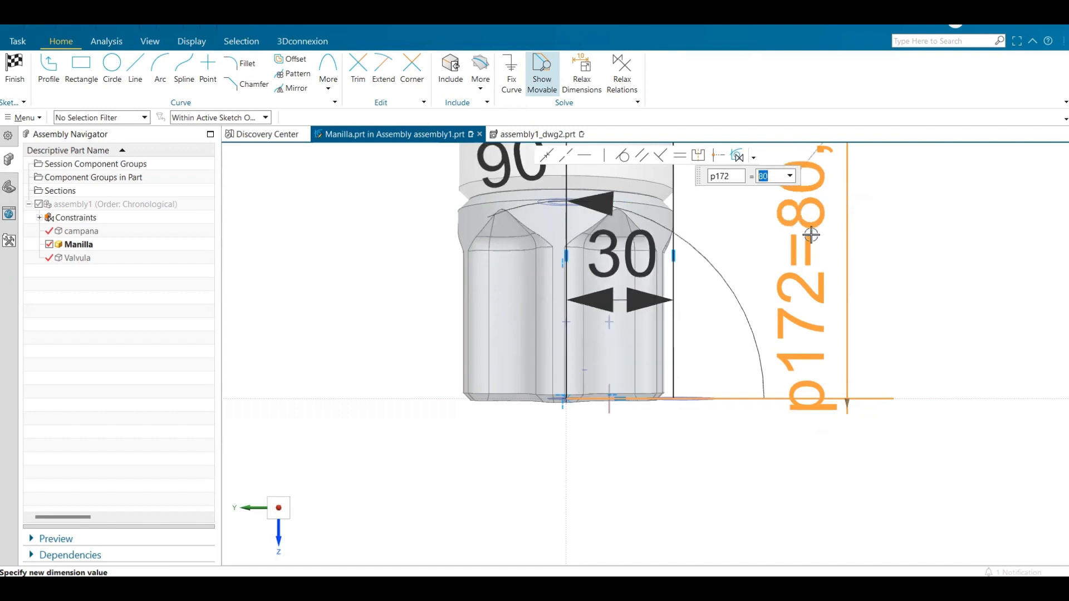
pyautogui.scroll(-4, 766, 335)
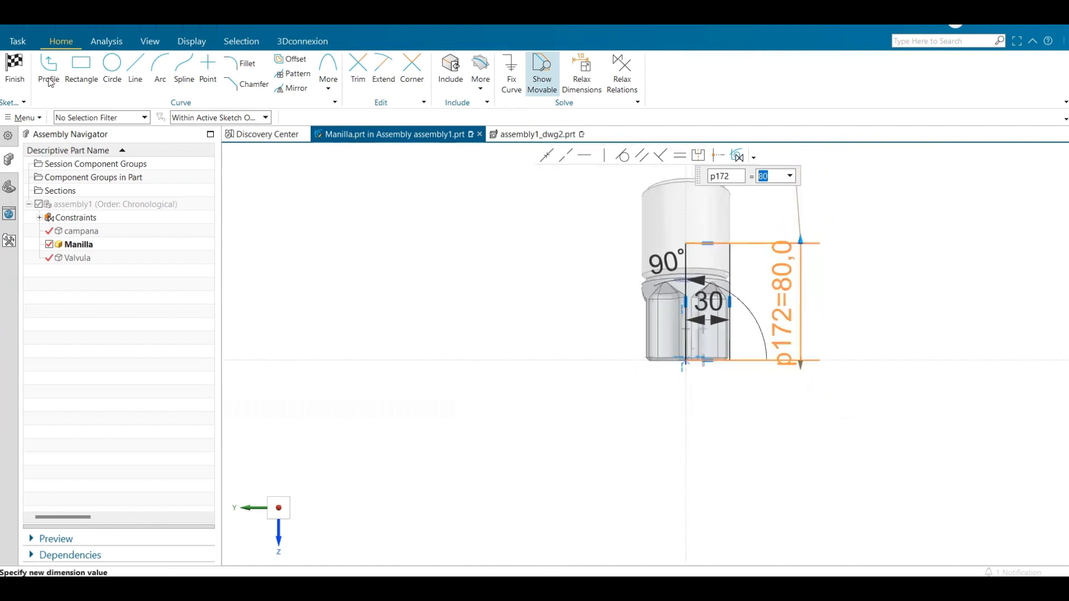
pyautogui.click(14, 68)
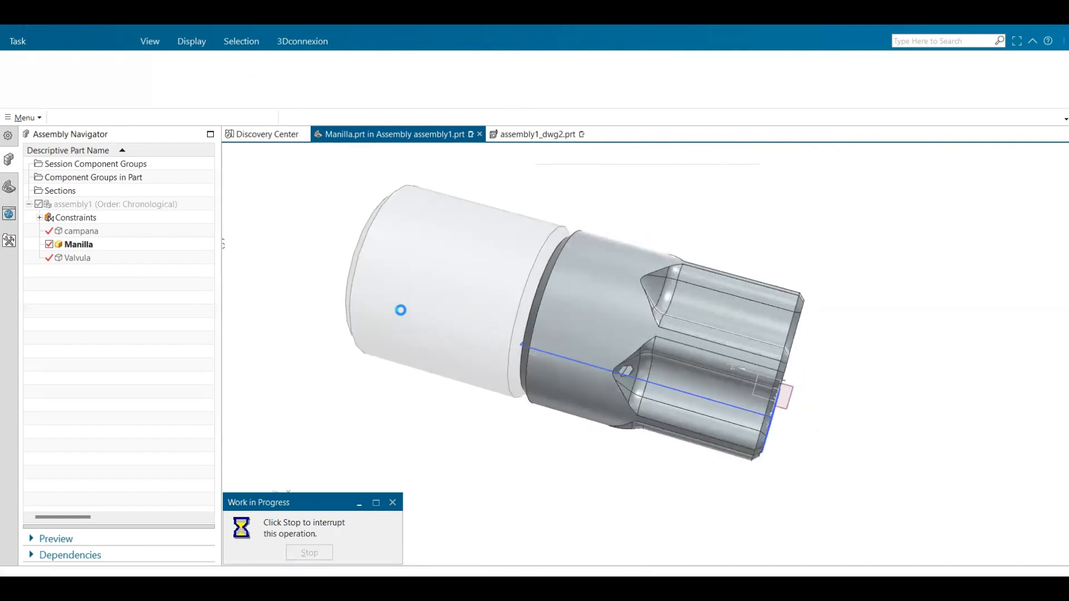
pyautogui.moveTo(260, 292); pyautogui.dragTo(396, 356, button='middle')
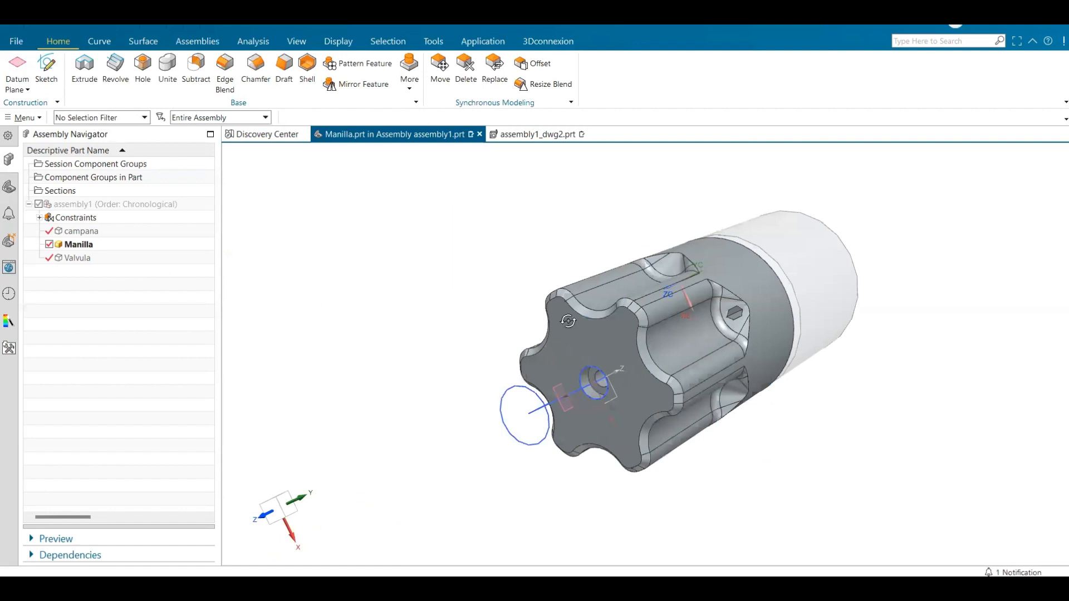
pyautogui.moveTo(568, 322); pyautogui.dragTo(432, 234, button='middle')
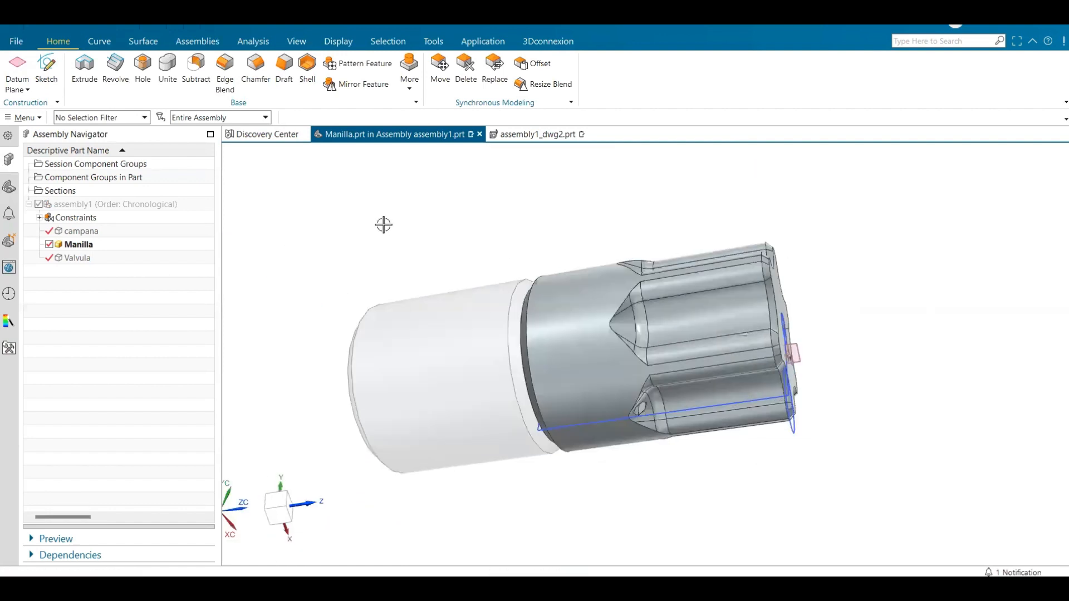
pyautogui.click(80, 218)
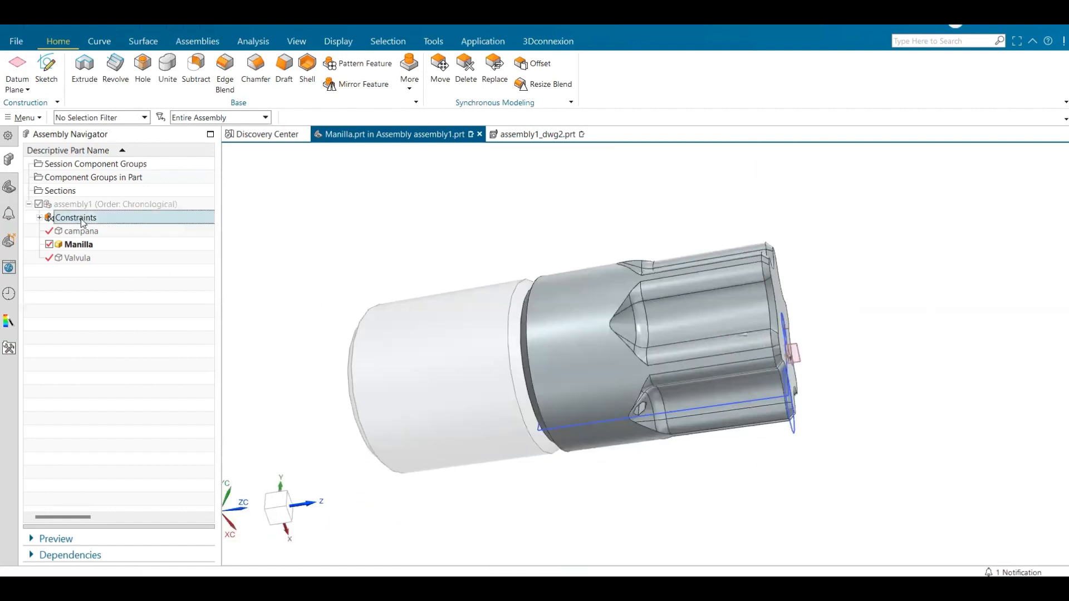
# Make the top-level assembly1 the work part again.
pyautogui.rightClick(81, 220)
pyautogui.click(324, 214)
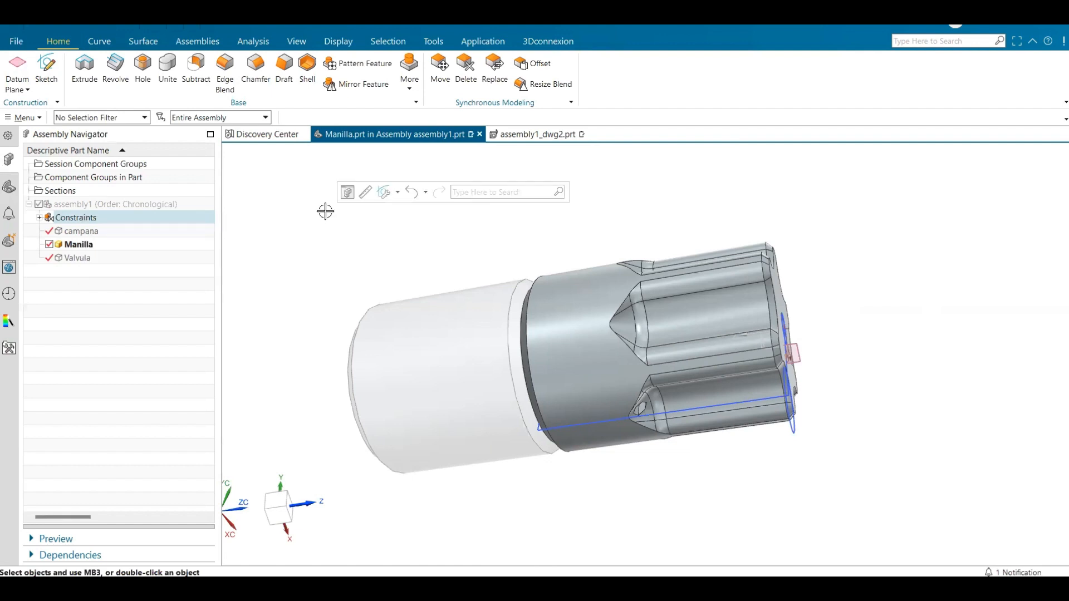
pyautogui.rightClick(325, 212)
pyautogui.click(301, 254)
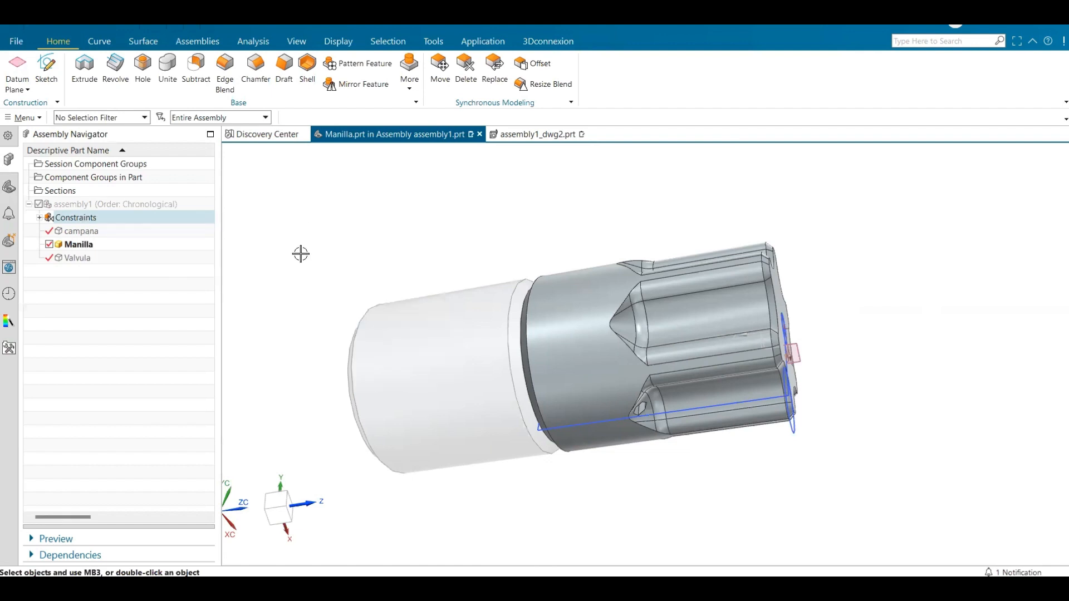
pyautogui.moveTo(301, 254); pyautogui.dragTo(221, 251, button='middle')
pyautogui.doubleClick(67, 205)
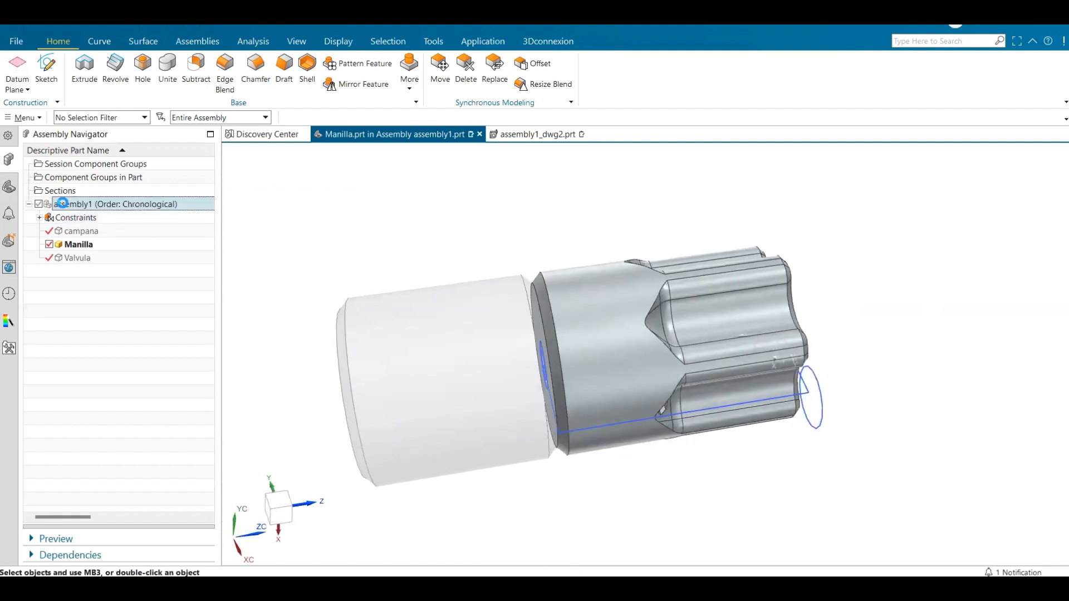
pyautogui.click(72, 206)
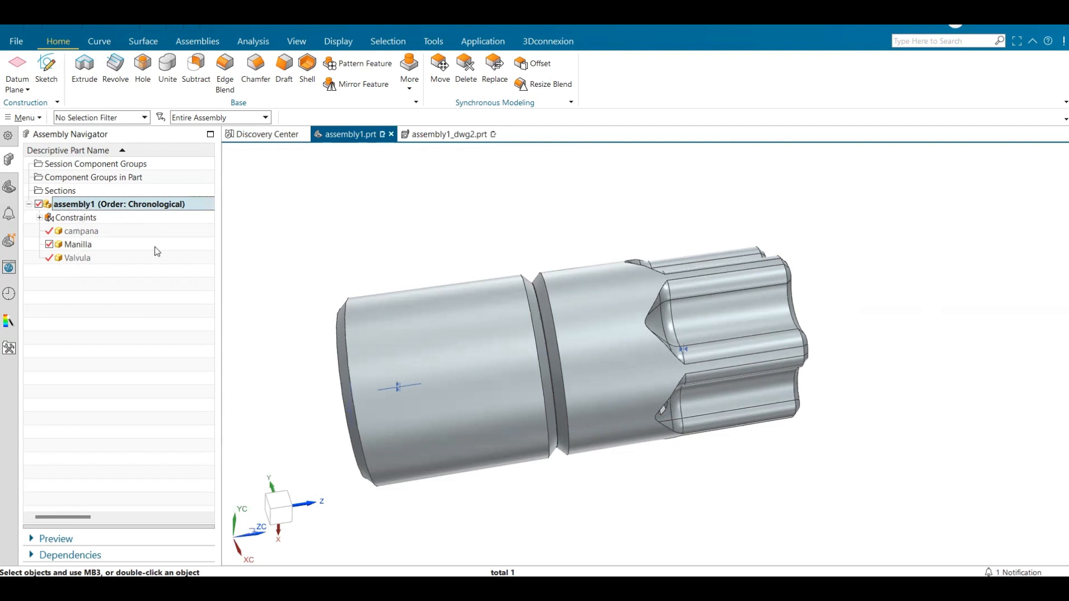
pyautogui.click(315, 212)
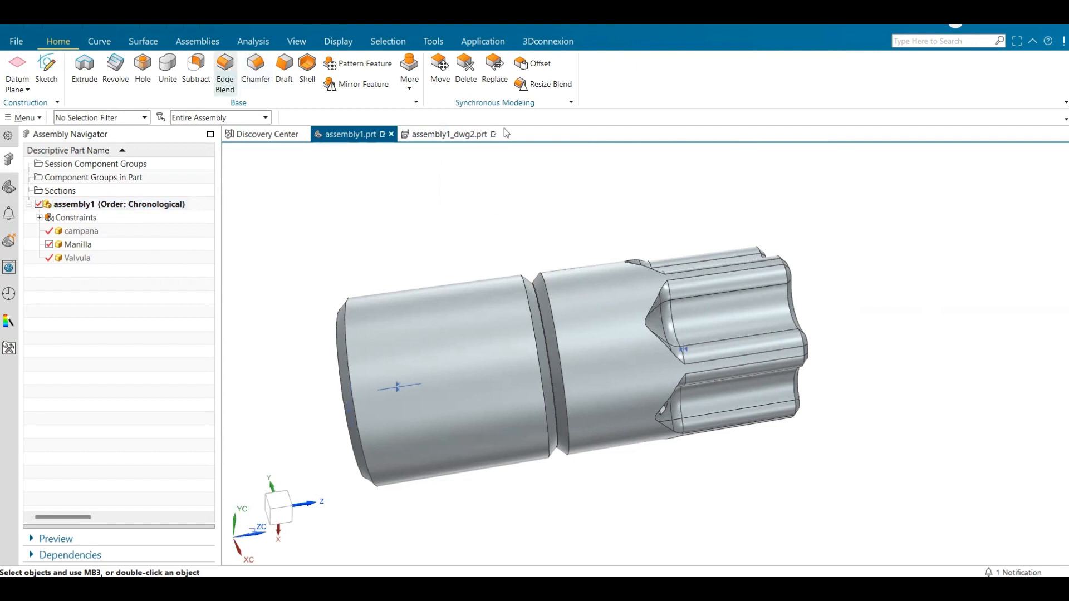
# Switch to the assembly1_dwg2 drawing and examine assembly1's components, its constraints and the update status of the sheet's views.
pyautogui.click(438, 137)
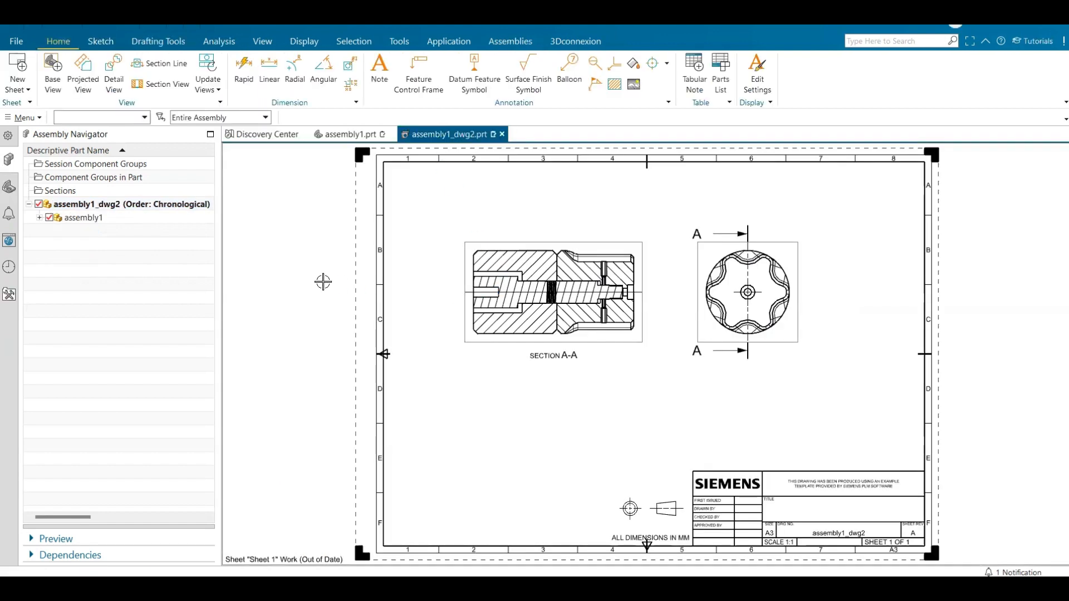
pyautogui.click(39, 218)
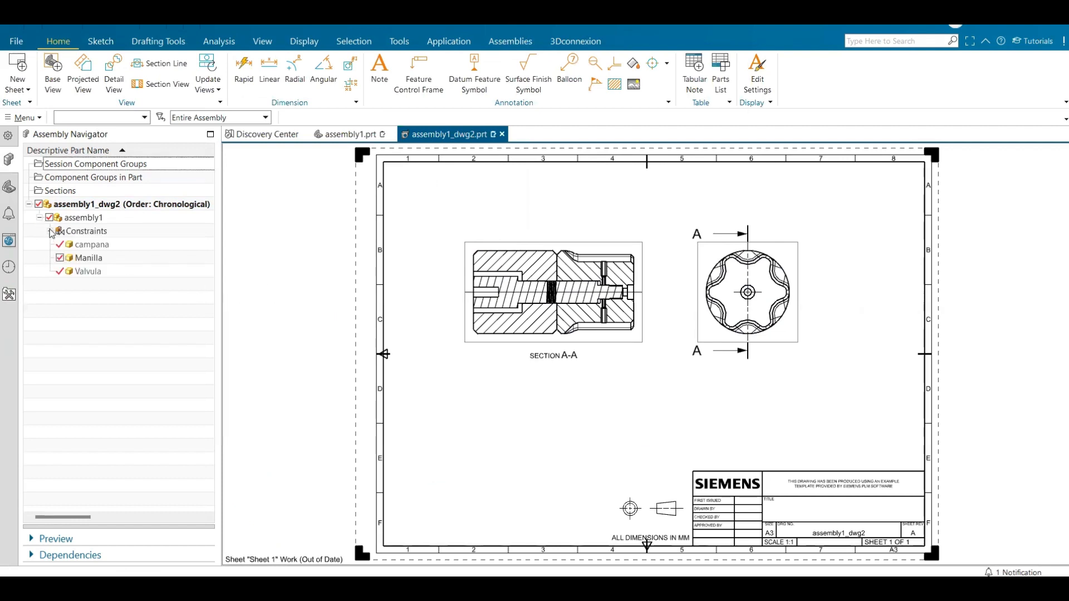
pyautogui.click(50, 231)
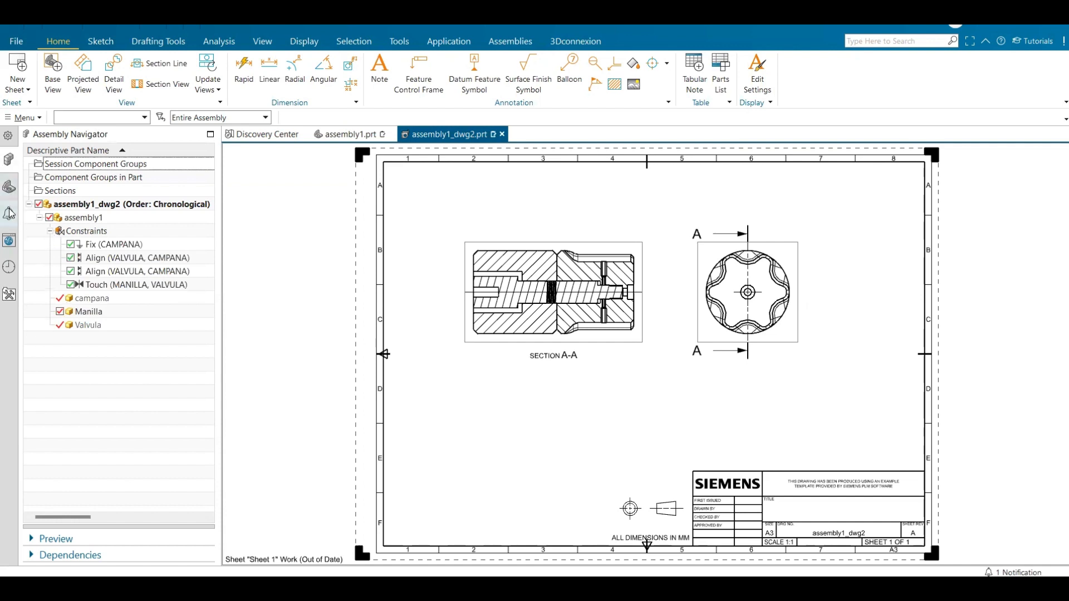
pyautogui.click(10, 188)
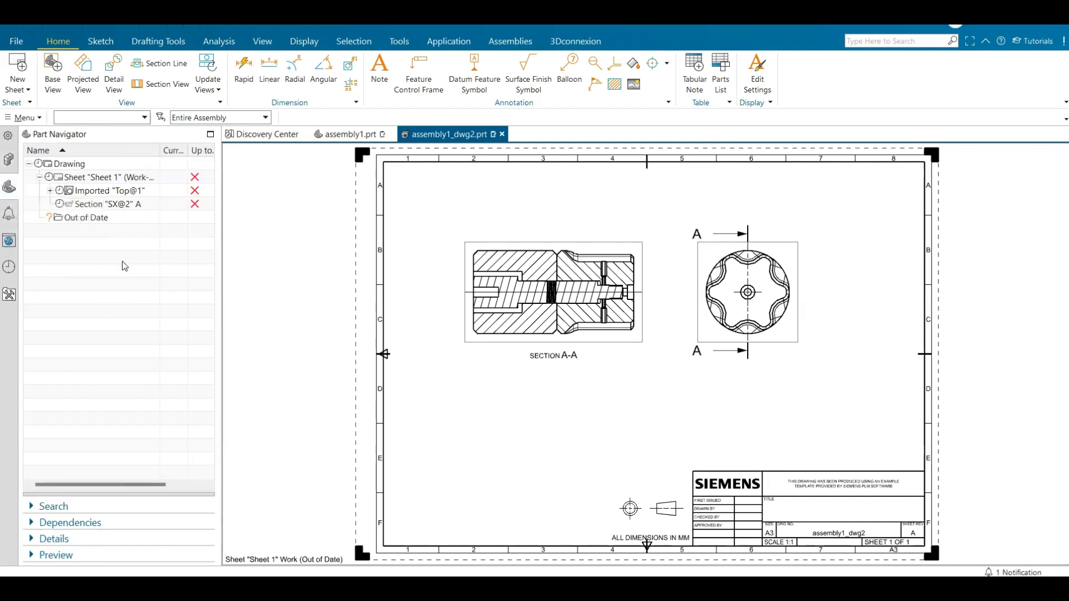
pyautogui.click(8, 162)
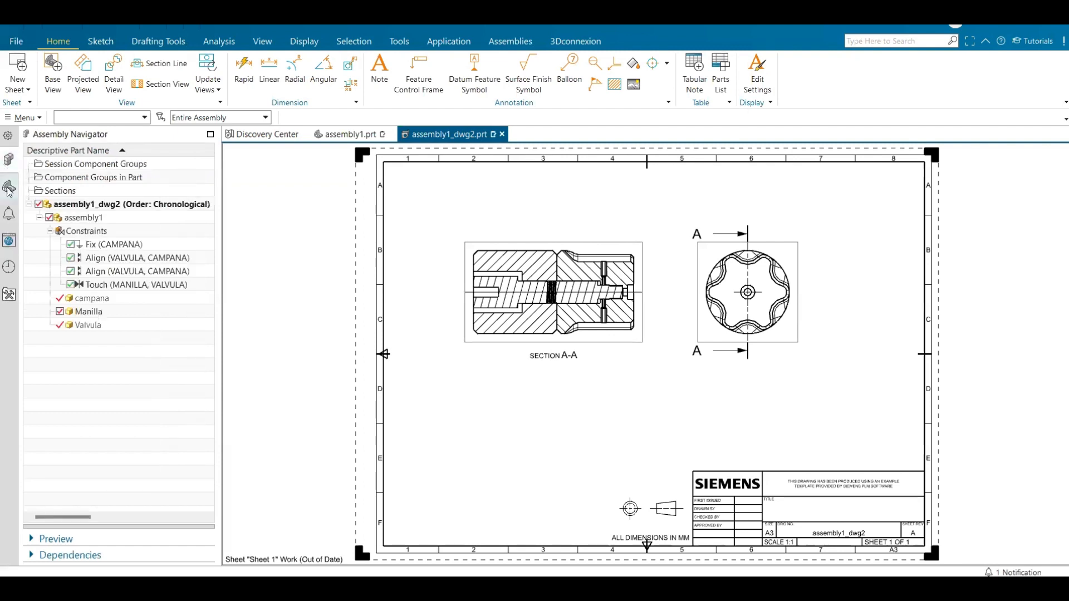
pyautogui.click(8, 207)
pyautogui.click(10, 188)
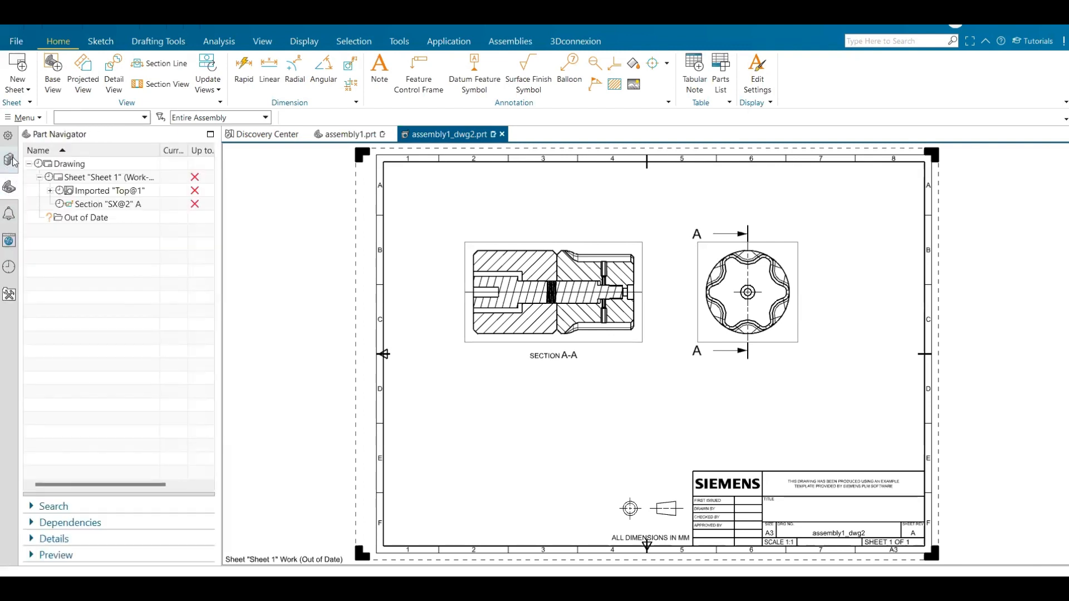
pyautogui.click(9, 160)
pyautogui.click(9, 187)
pyautogui.moveTo(196, 178)
pyautogui.moveTo(216, 205)
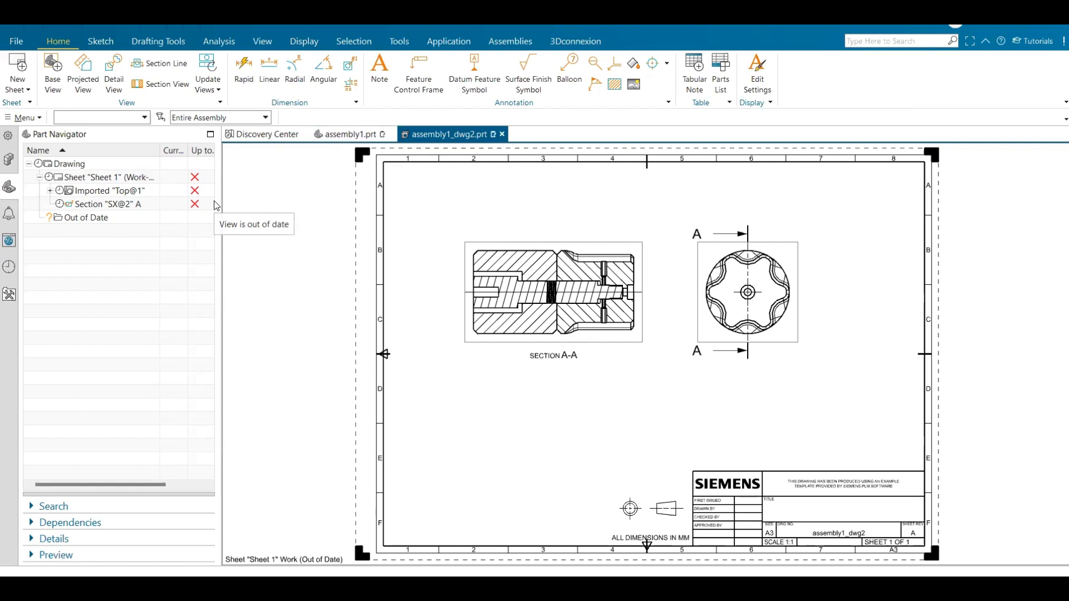
# Update the out-of-date Top@1 and SX@2 views and space them farther apart on the sheet.
pyautogui.click(208, 74)
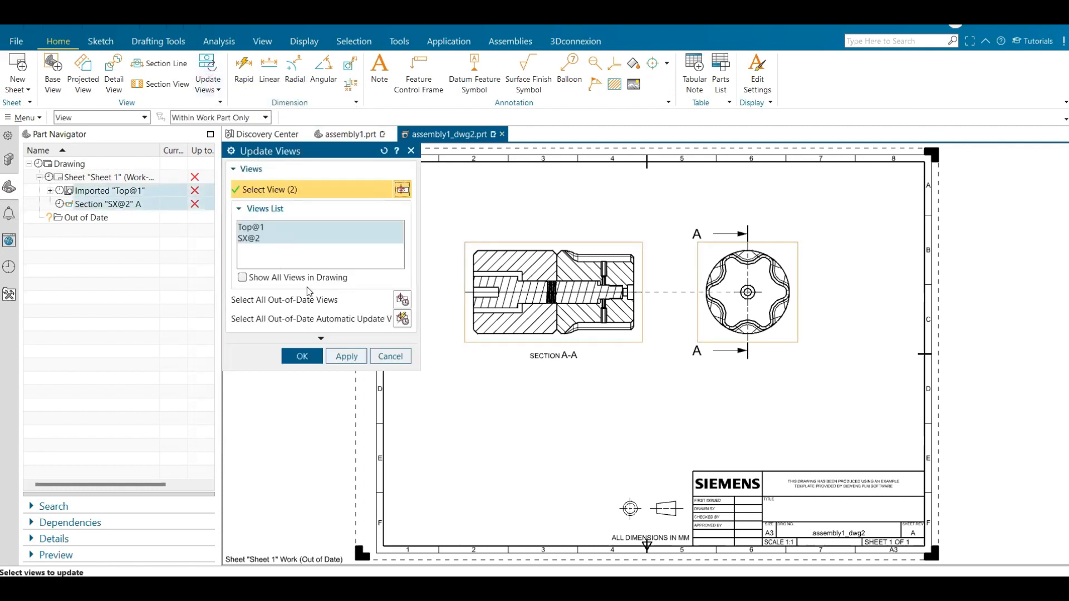
pyautogui.click(308, 360)
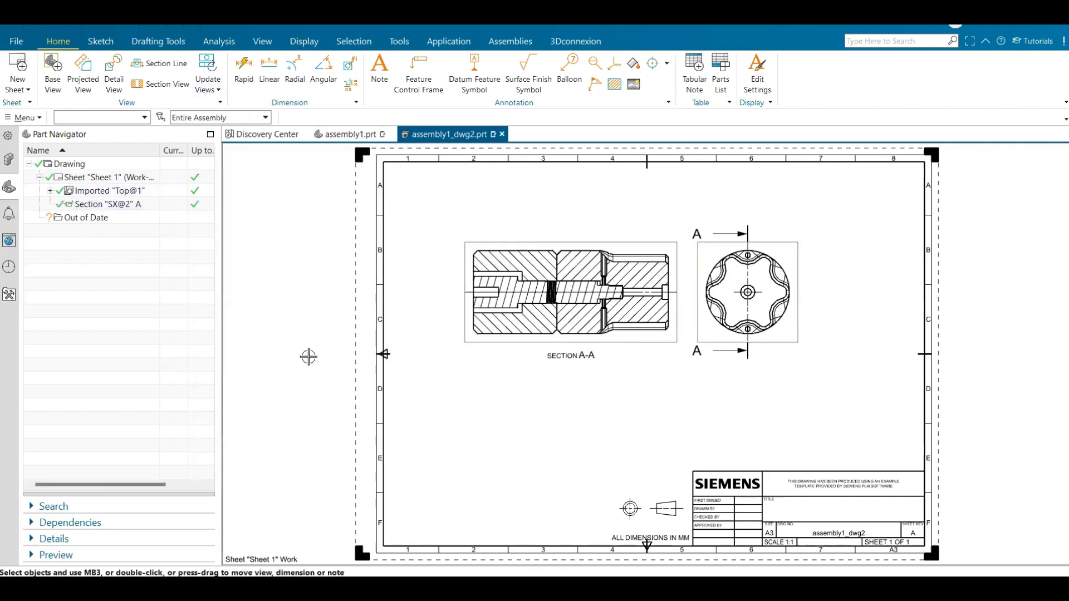
pyautogui.moveTo(632, 349); pyautogui.dragTo(581, 347)
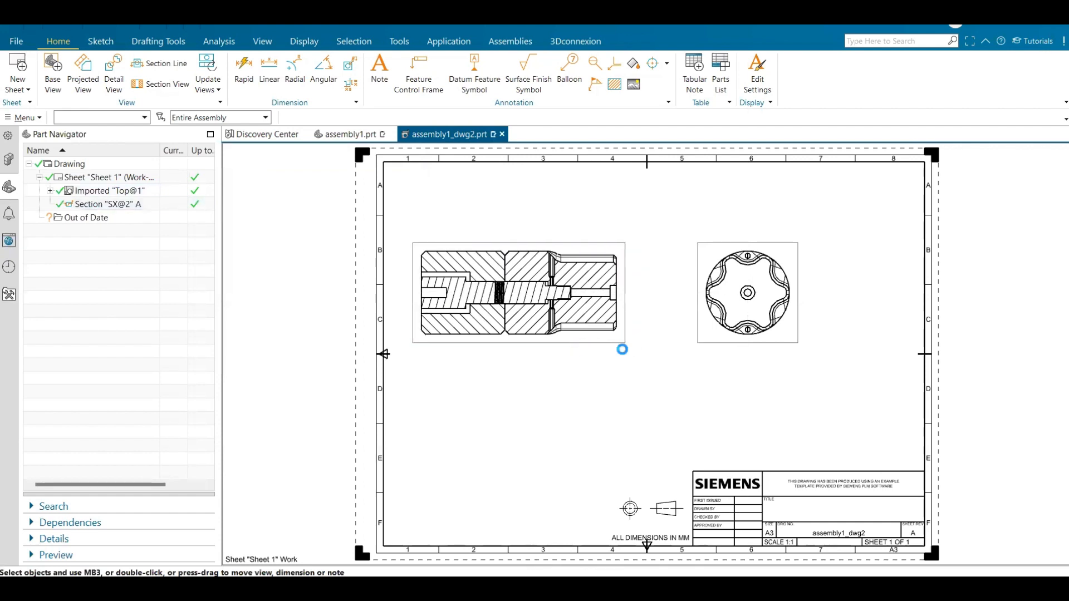
pyautogui.moveTo(814, 275); pyautogui.dragTo(832, 276)
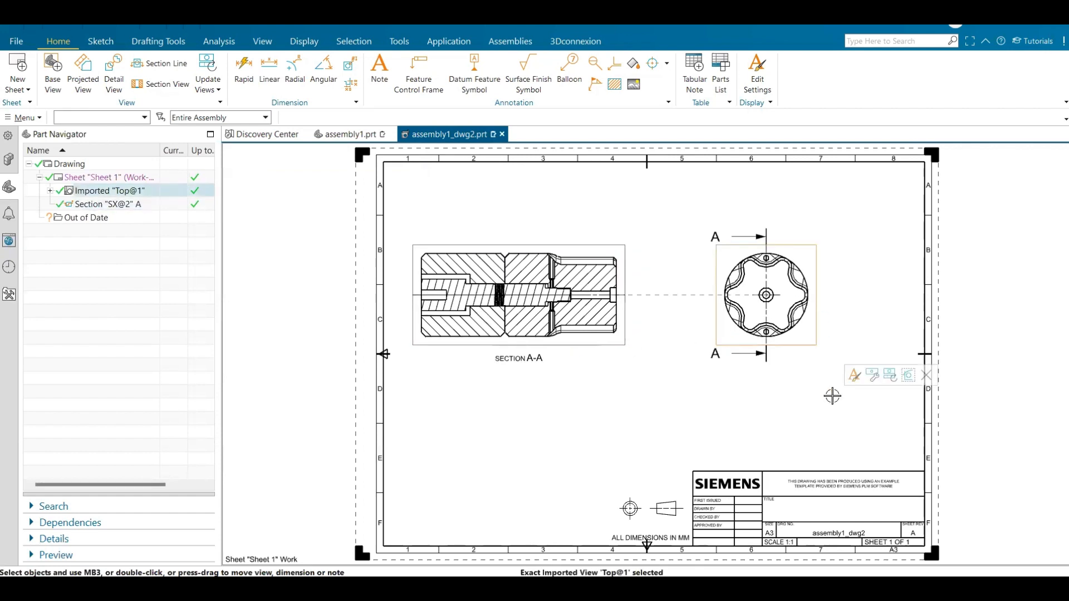
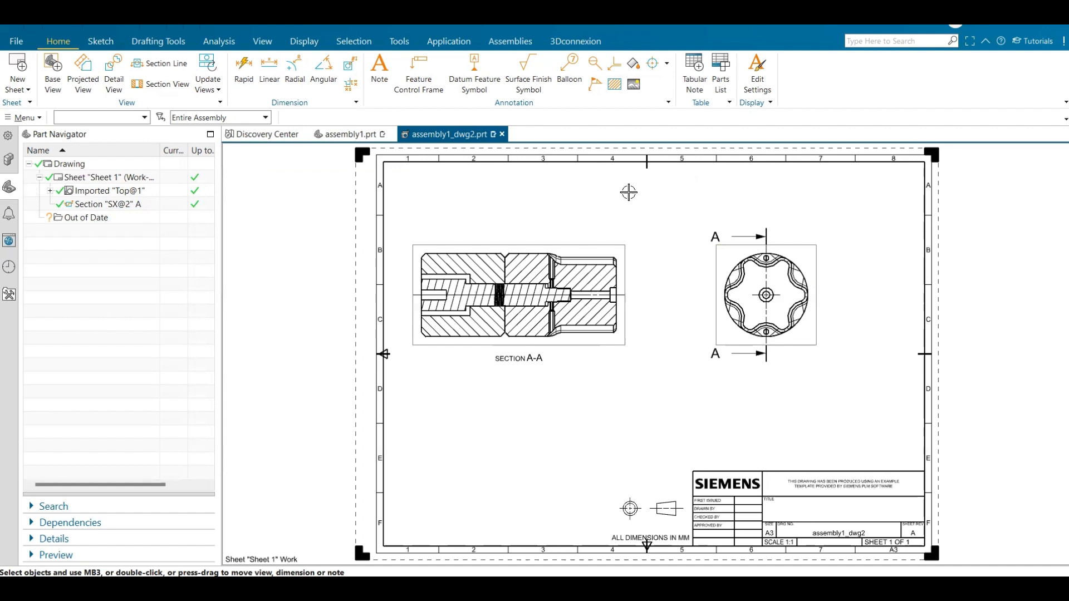
pyautogui.click(346, 134)
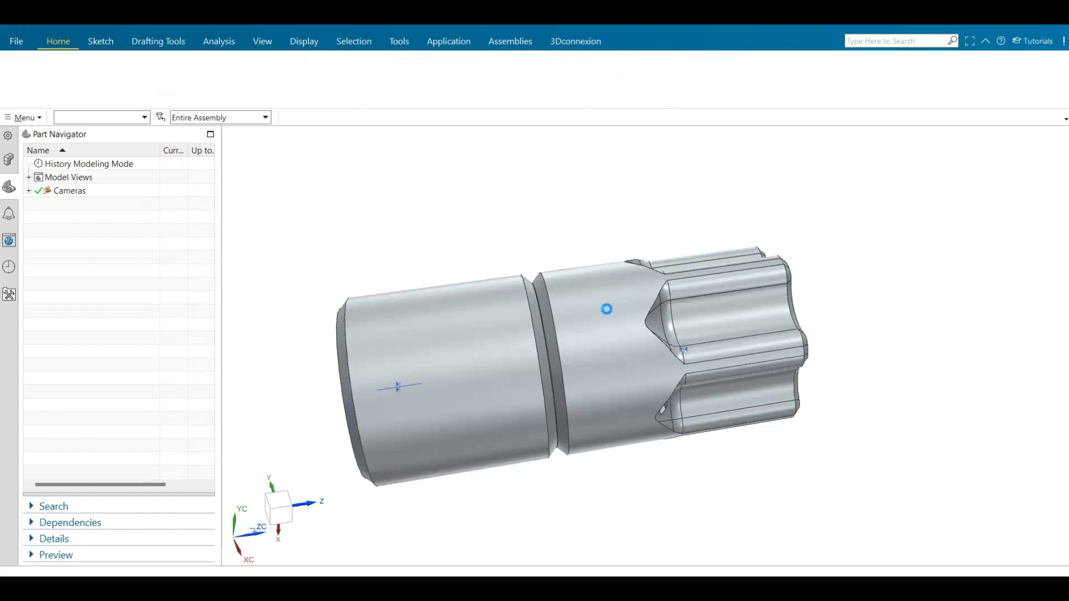
pyautogui.click(606, 308)
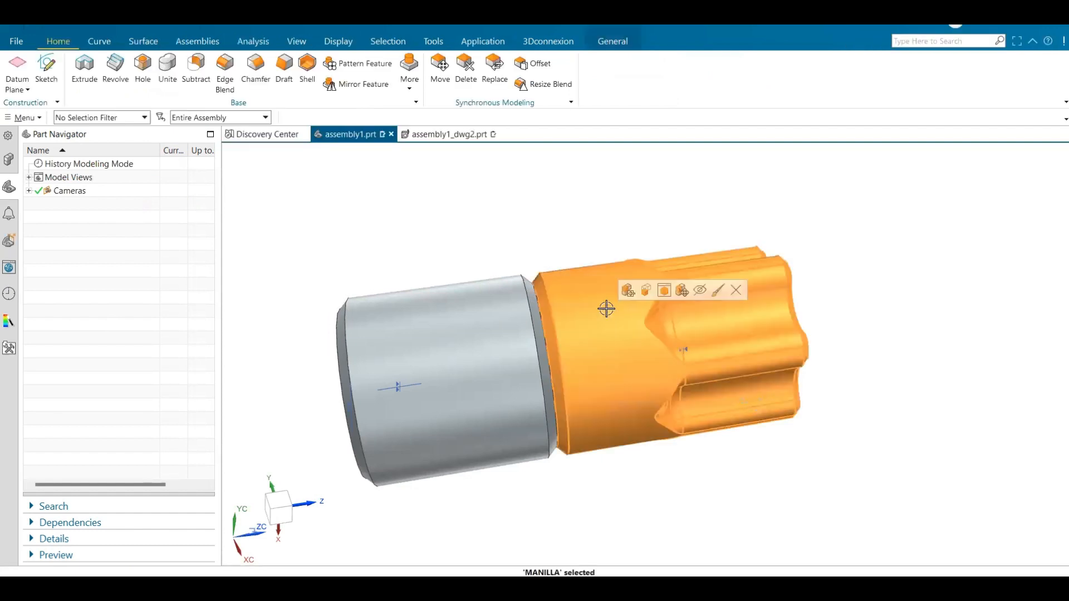
pyautogui.click(645, 292)
pyautogui.click(16, 41)
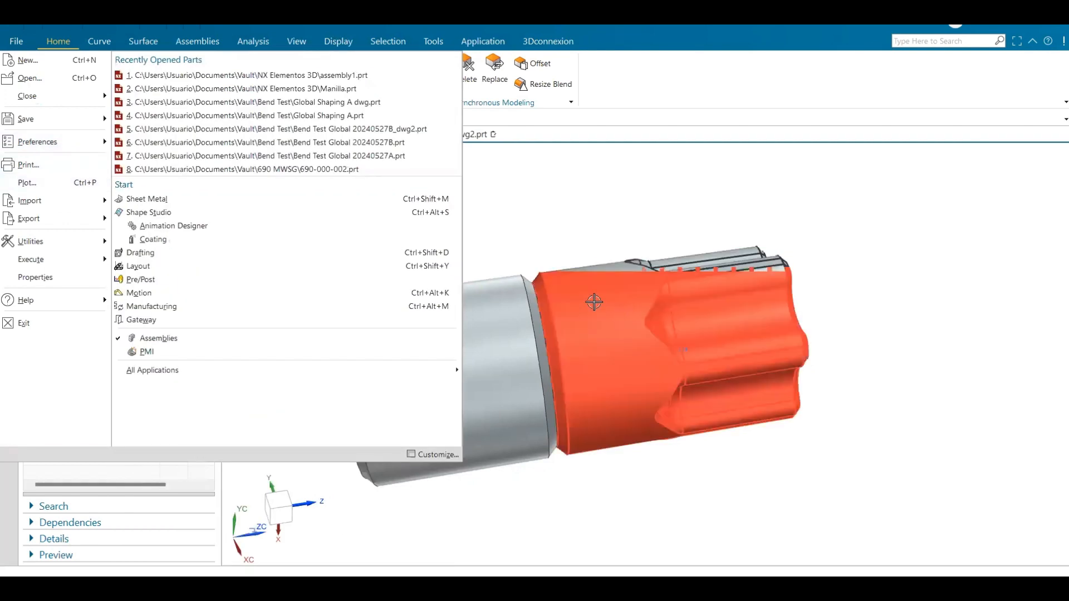
pyautogui.click(628, 321)
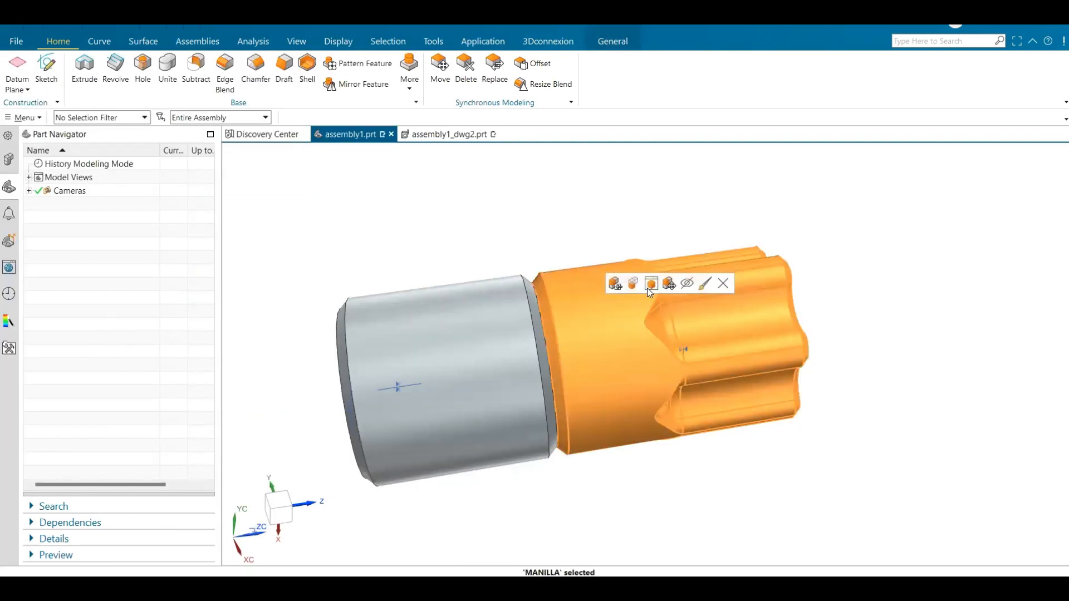
pyautogui.click(276, 234)
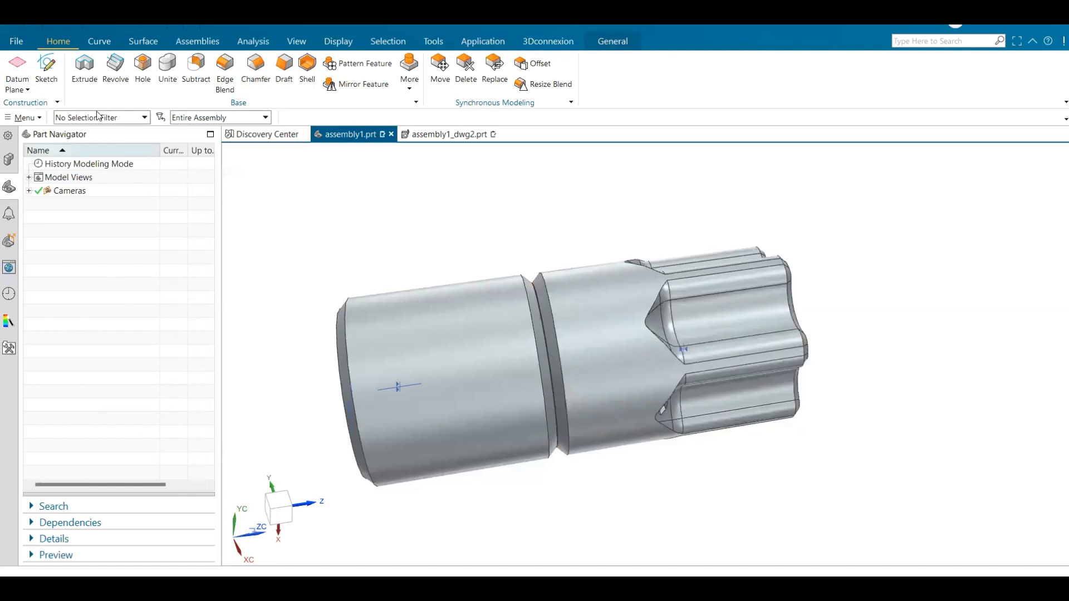
pyautogui.click(344, 264)
# Open the Manilla part file from the NX Elementos 3D folder, choosing to reopen the part that is already loaded.
pyautogui.hotkey('ctrl', 'o')
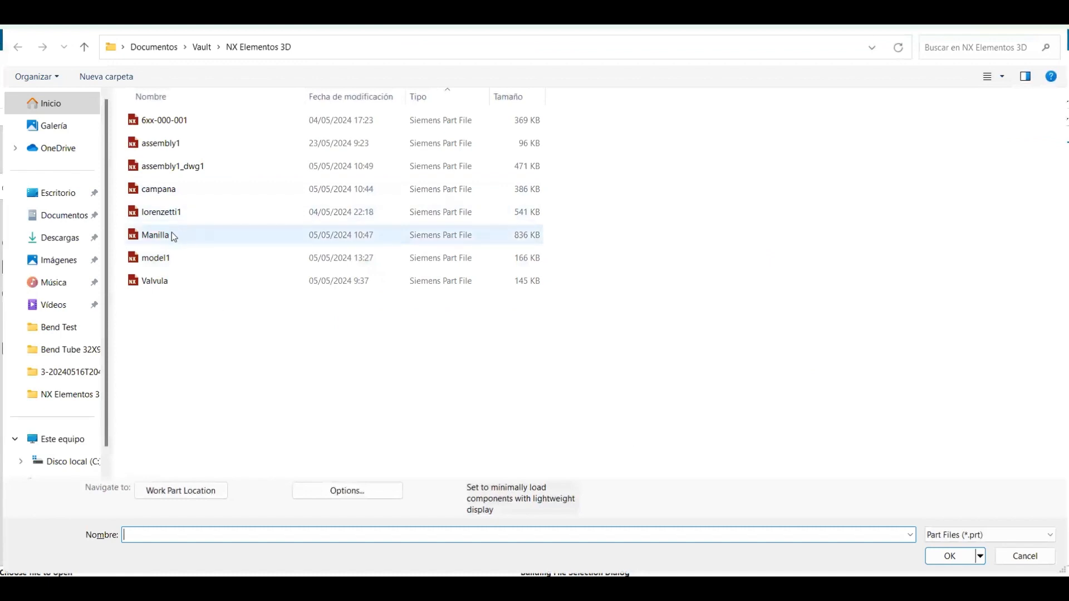
pyautogui.doubleClick(156, 234)
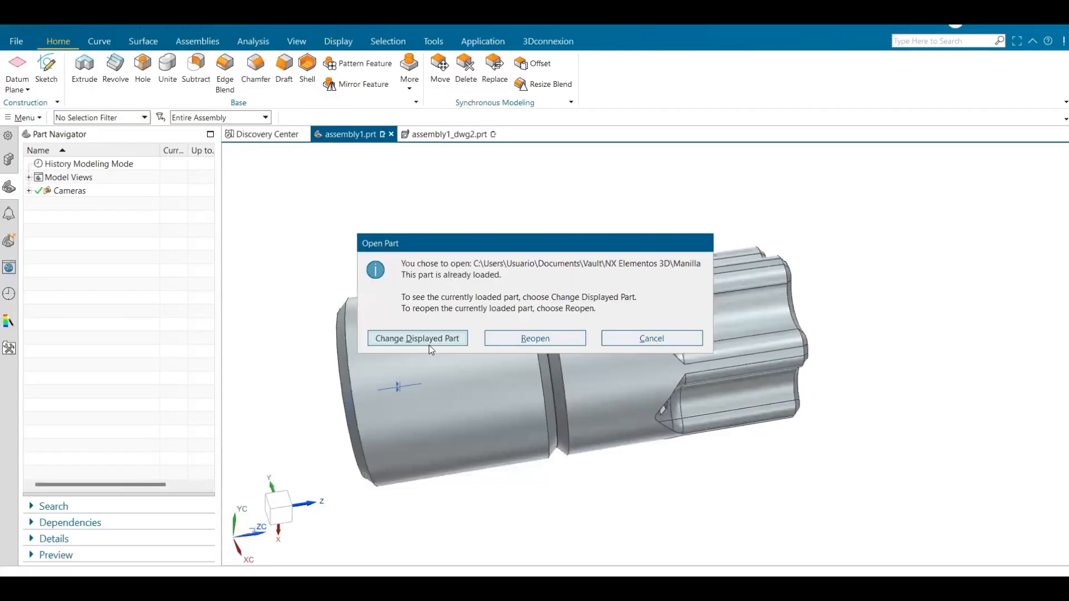
pyautogui.click(538, 338)
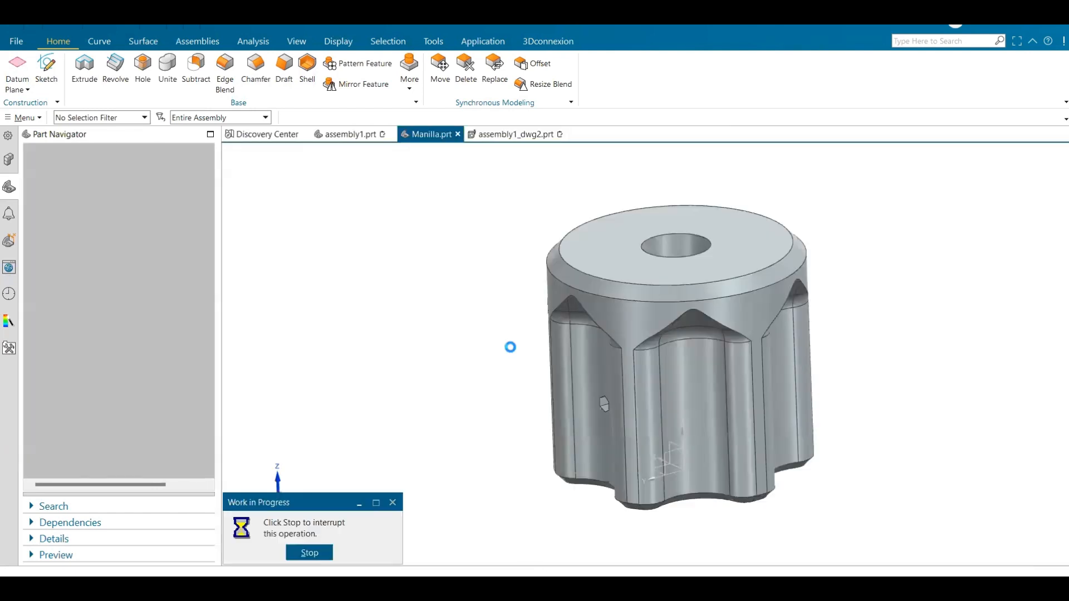
pyautogui.moveTo(425, 304); pyautogui.dragTo(351, 366, button='middle')
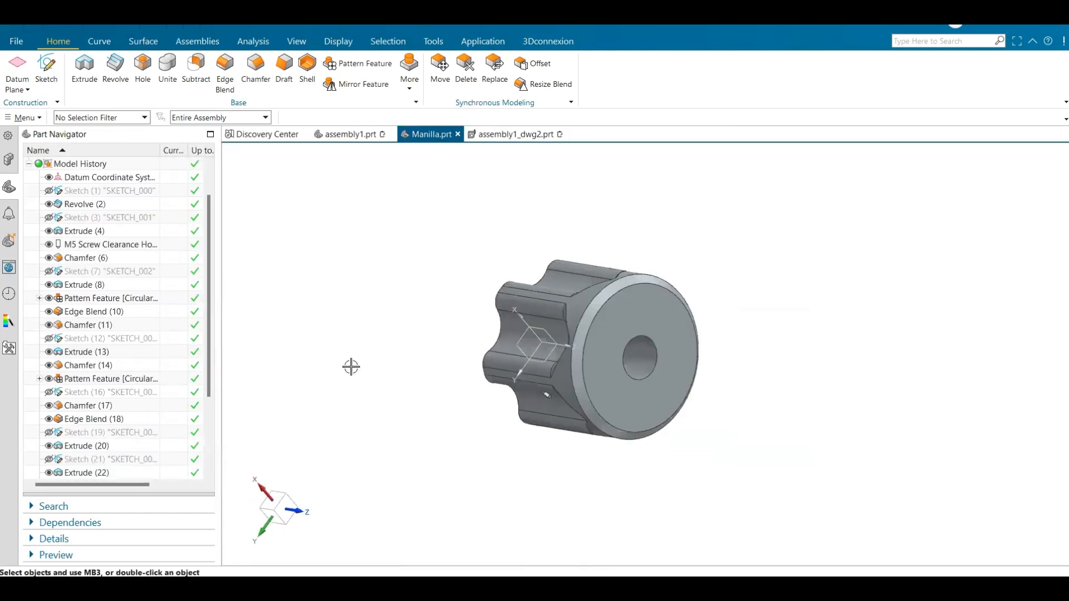
pyautogui.scroll(-3, 133, 297)
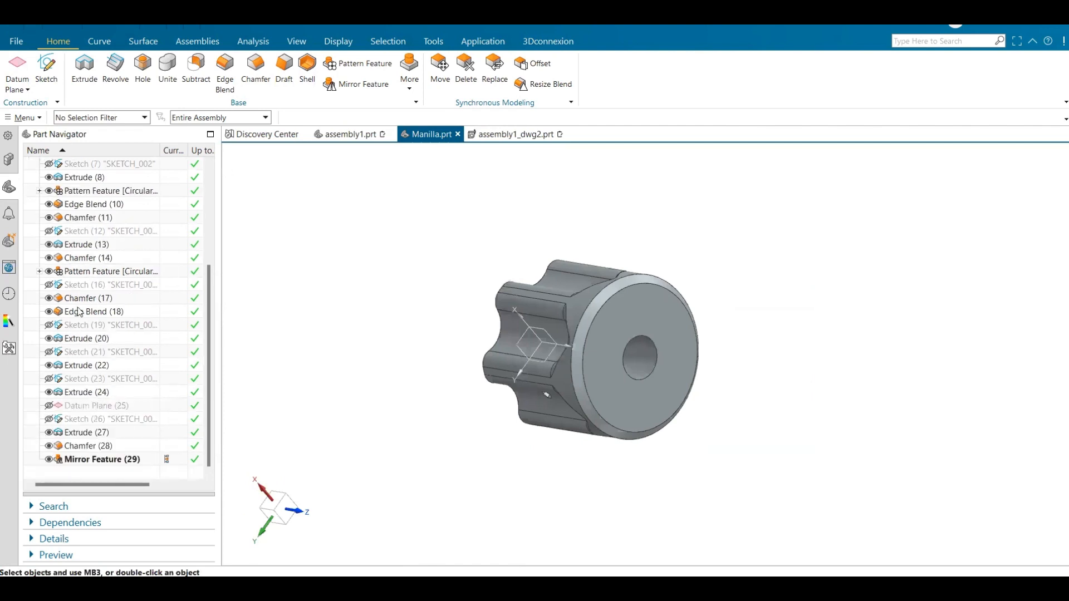
pyautogui.scroll(5, 79, 312)
pyautogui.moveTo(325, 232); pyautogui.dragTo(351, 260, button='middle')
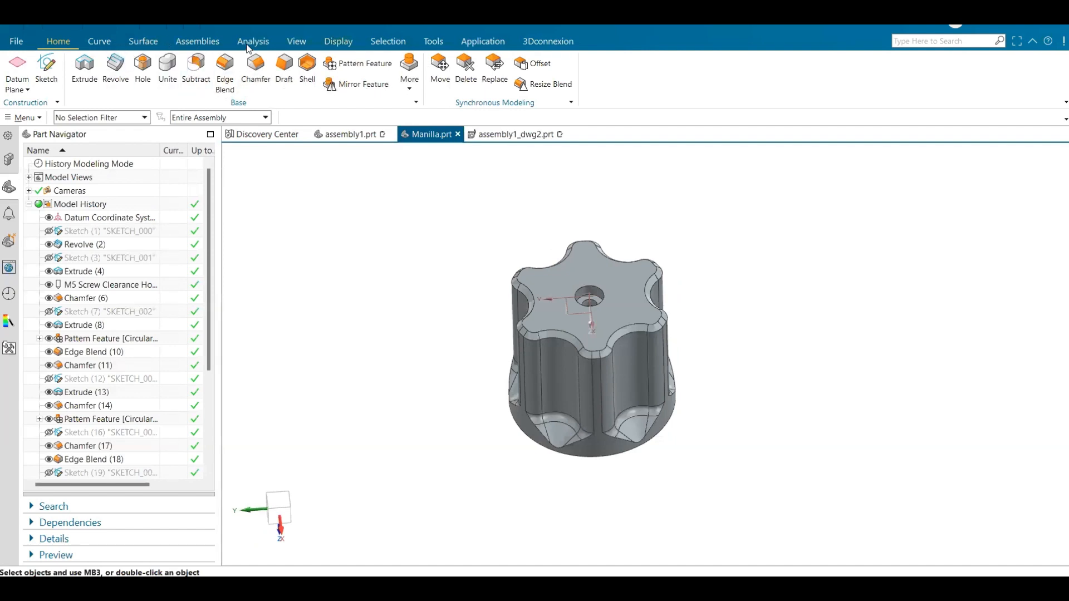
# Open the Manilla part's Expressions, widen the Source column and examine the formulas and the features they drive.
pyautogui.click(434, 42)
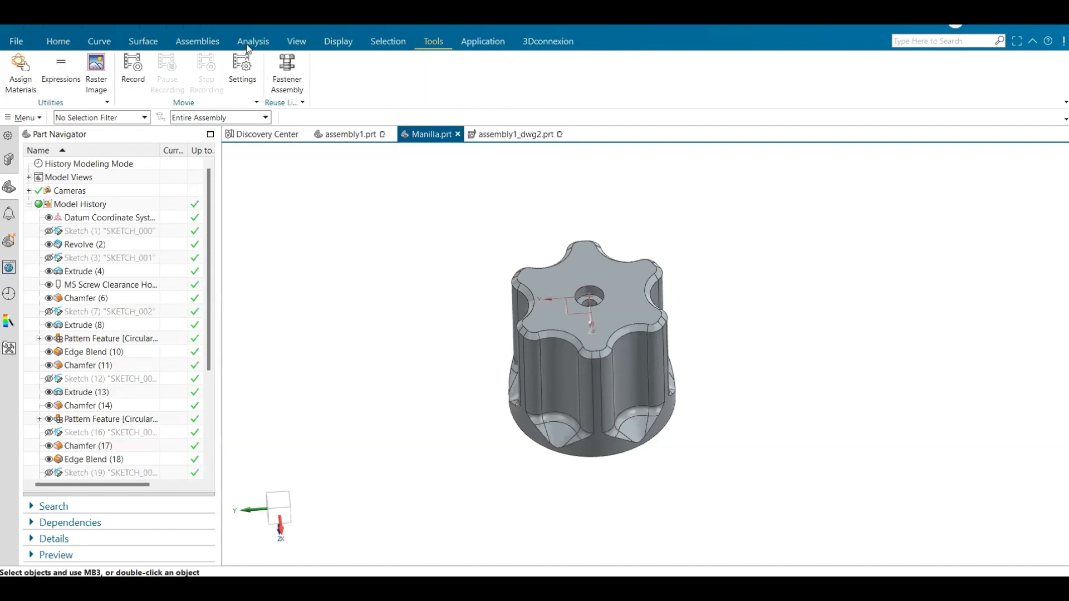
pyautogui.click(62, 83)
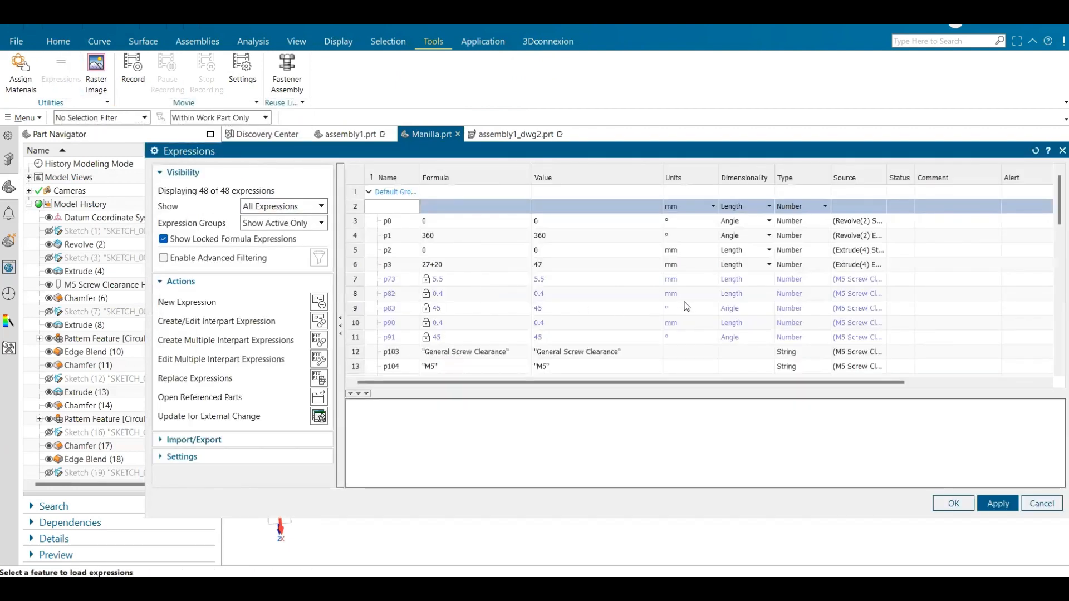
pyautogui.scroll(-3, 688, 308)
pyautogui.scroll(-10, 697, 311)
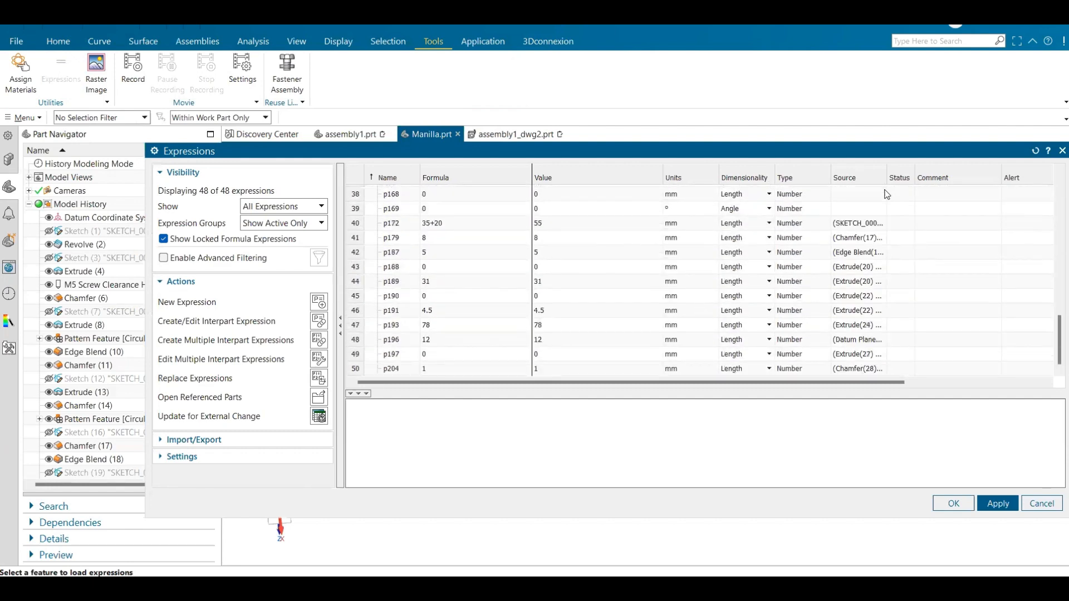
pyautogui.moveTo(887, 177); pyautogui.dragTo(922, 189)
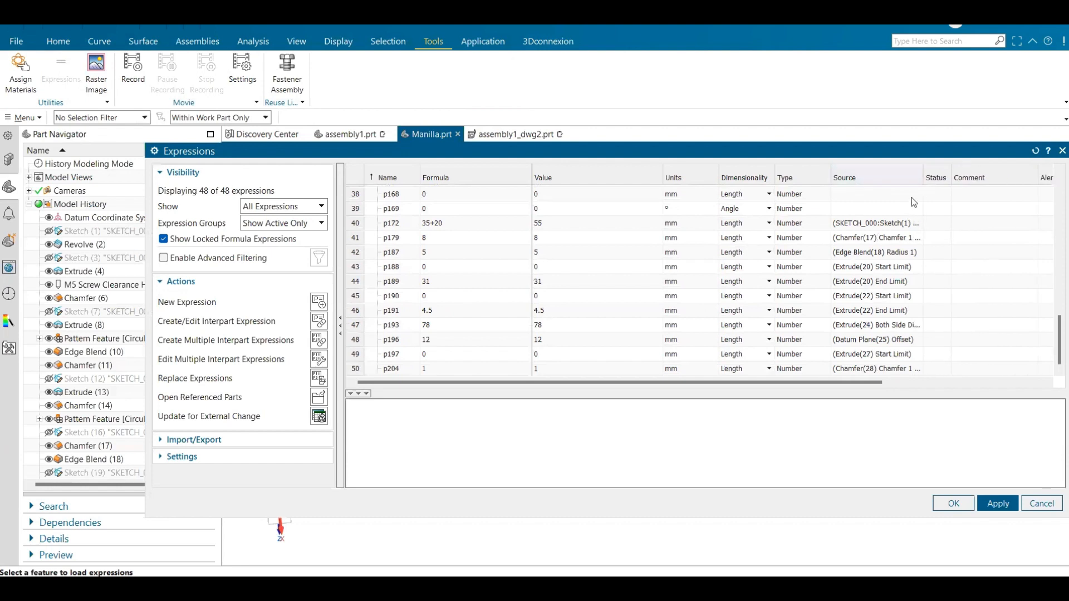
pyautogui.moveTo(922, 177); pyautogui.dragTo(949, 188)
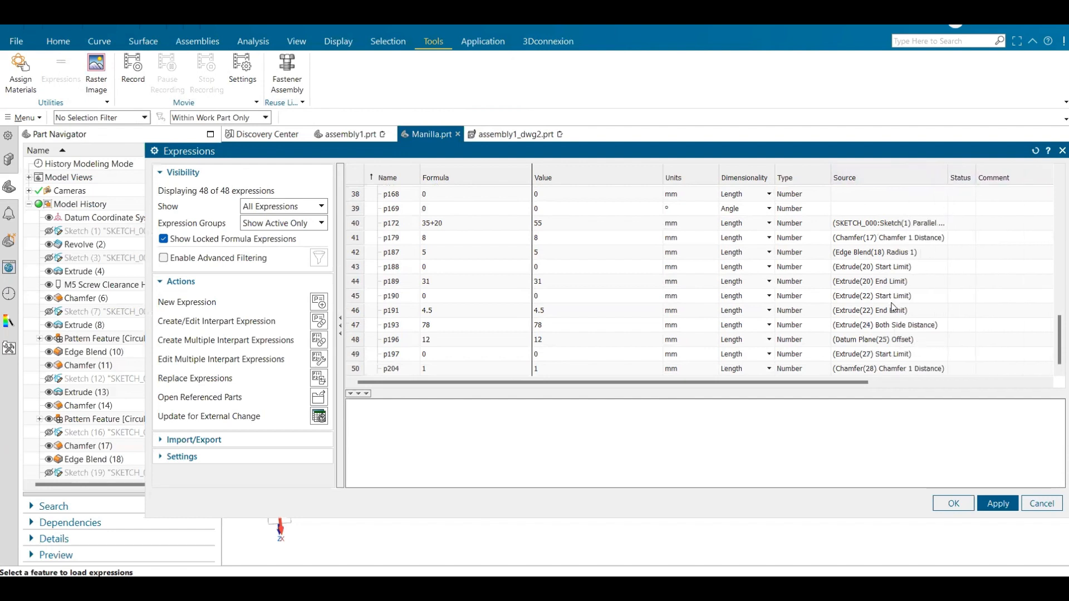
pyautogui.scroll(12, 885, 356)
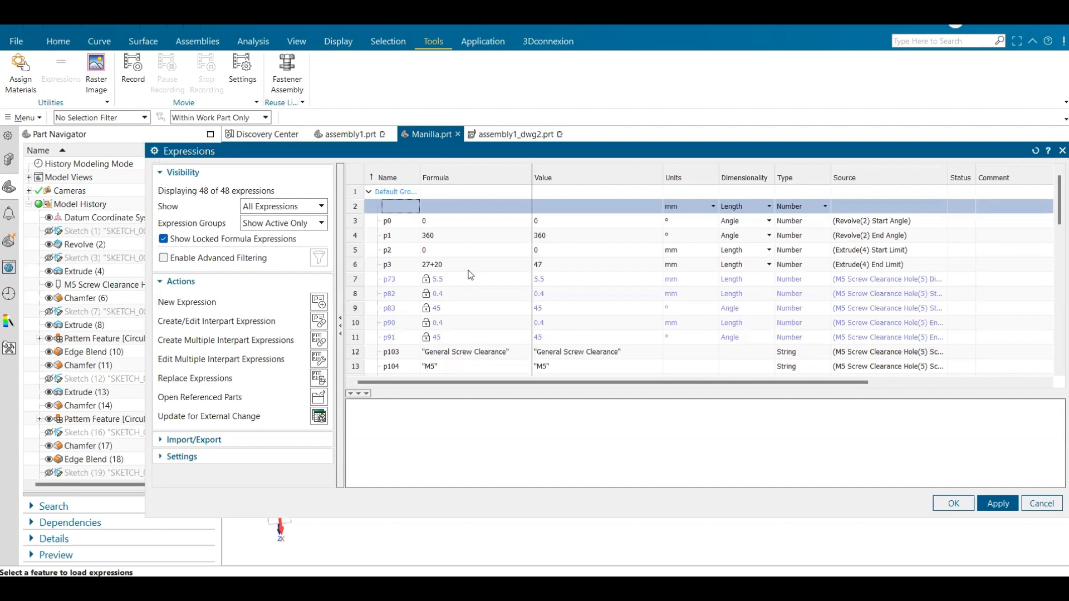
pyautogui.scroll(-12, 471, 275)
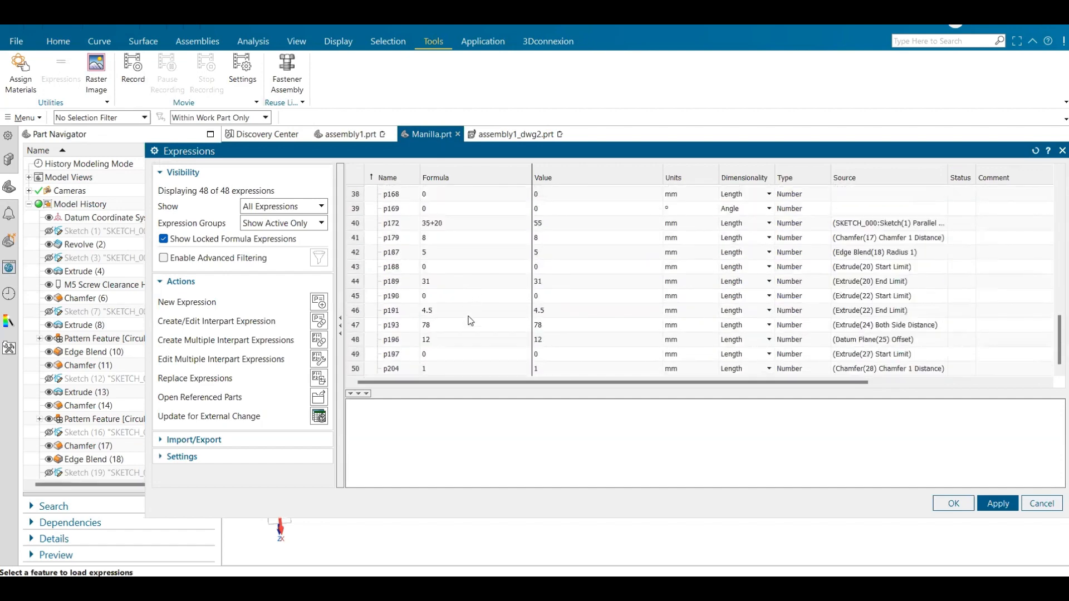
# Close and reopen the Manilla part's Expressions, and examine the list from the first to the last expression.
pyautogui.click(954, 504)
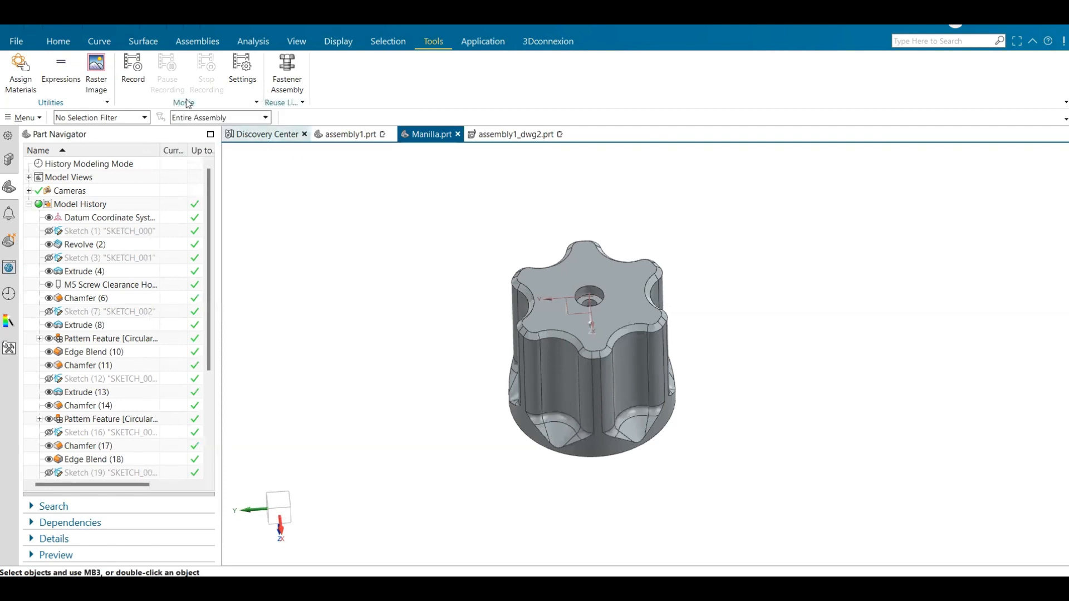
pyautogui.click(72, 74)
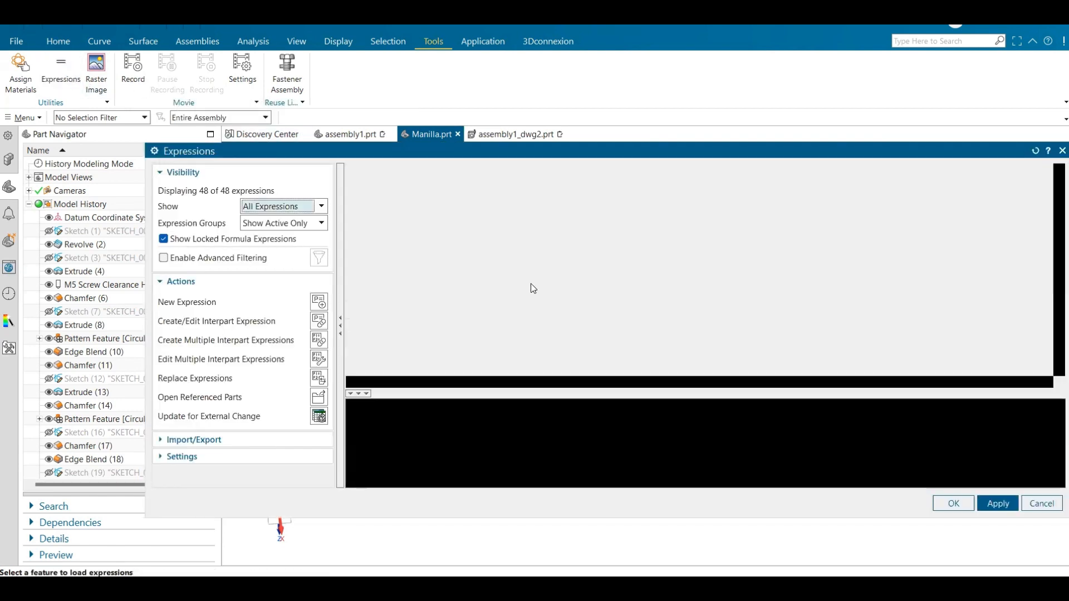
pyautogui.scroll(-12, 576, 288)
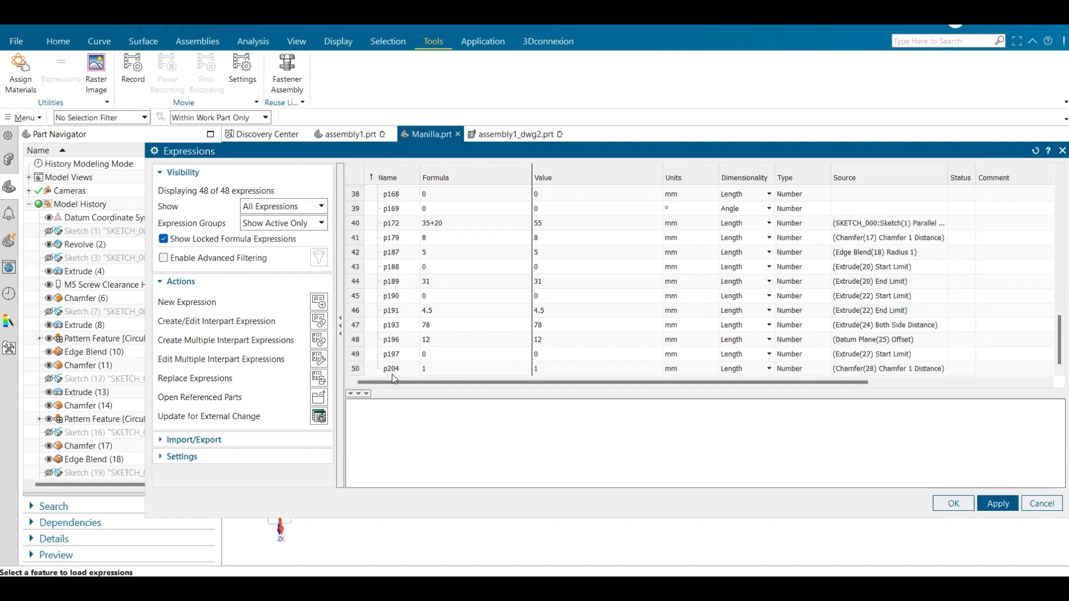
pyautogui.scroll(12, 458, 362)
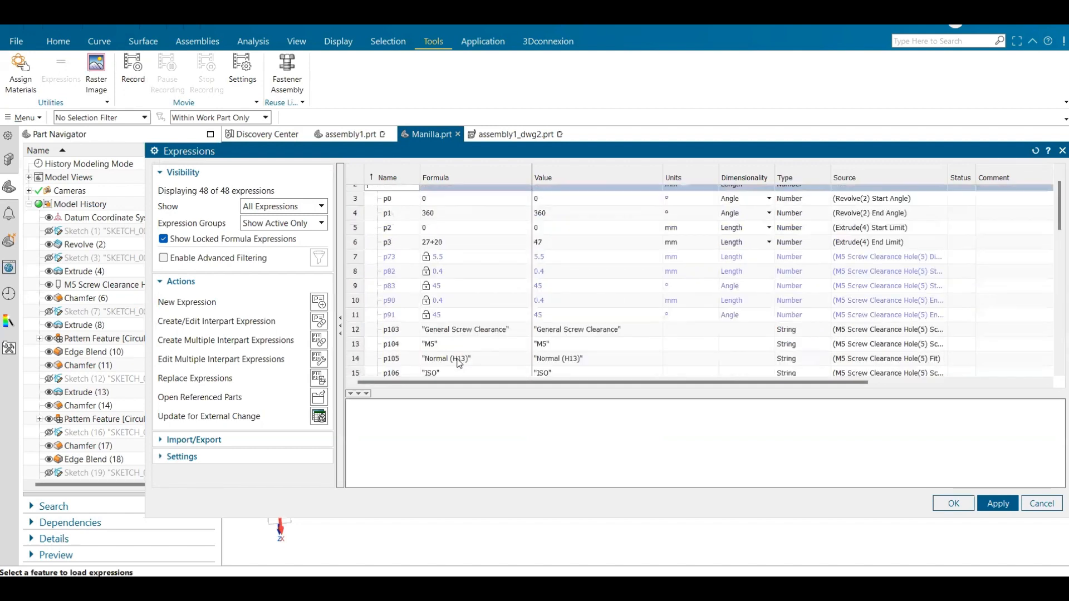
pyautogui.scroll(1, 465, 362)
pyautogui.click(1026, 501)
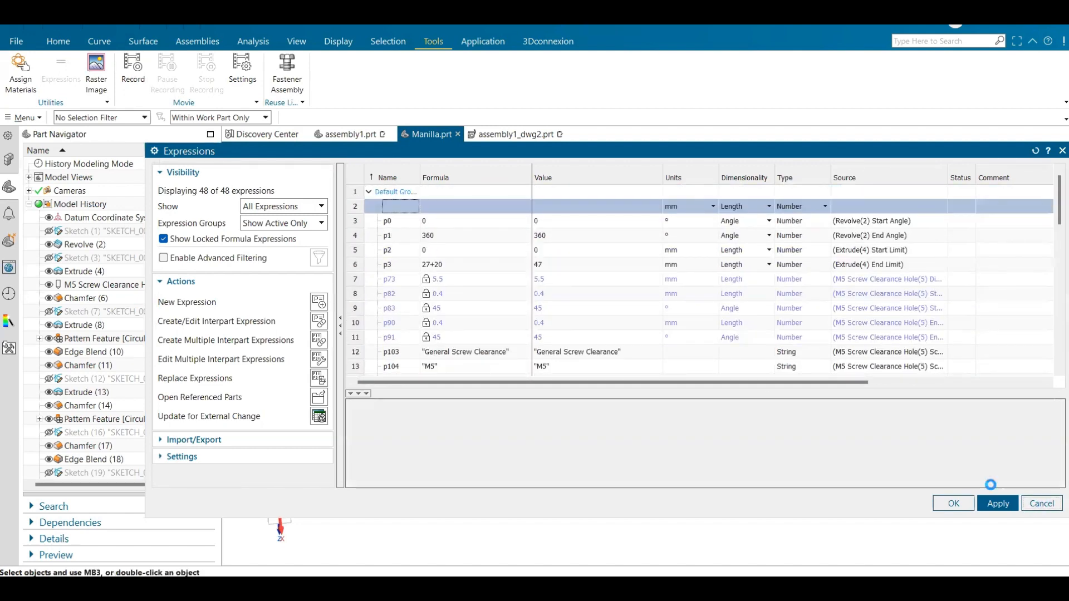
# Create a sketch on the Top plane and draw a circle about 98 mm in diameter centred on the origin.
pyautogui.click(70, 48)
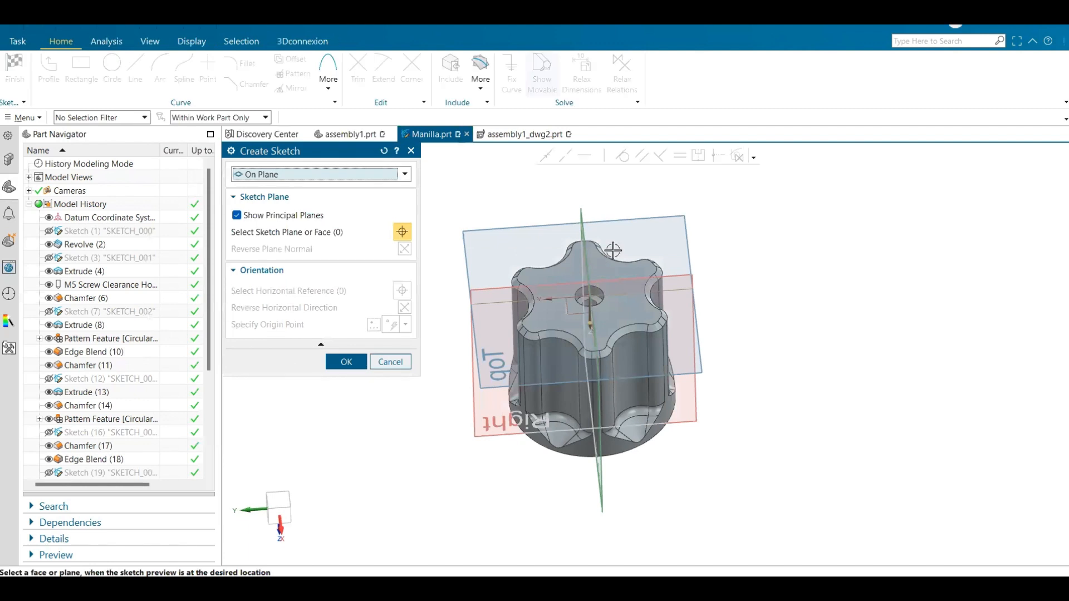
pyautogui.click(636, 221)
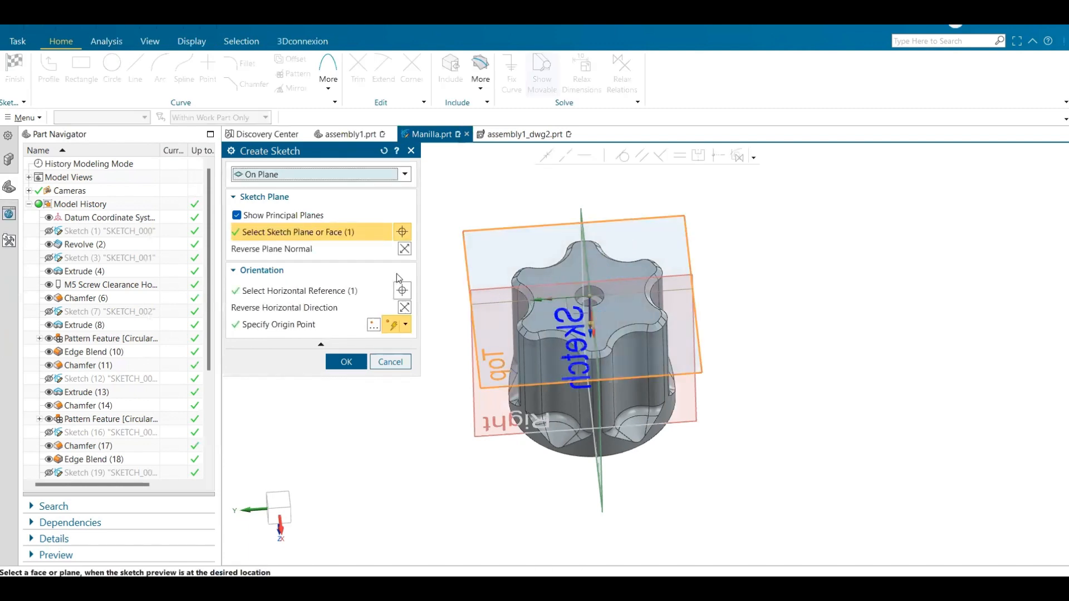
pyautogui.click(346, 362)
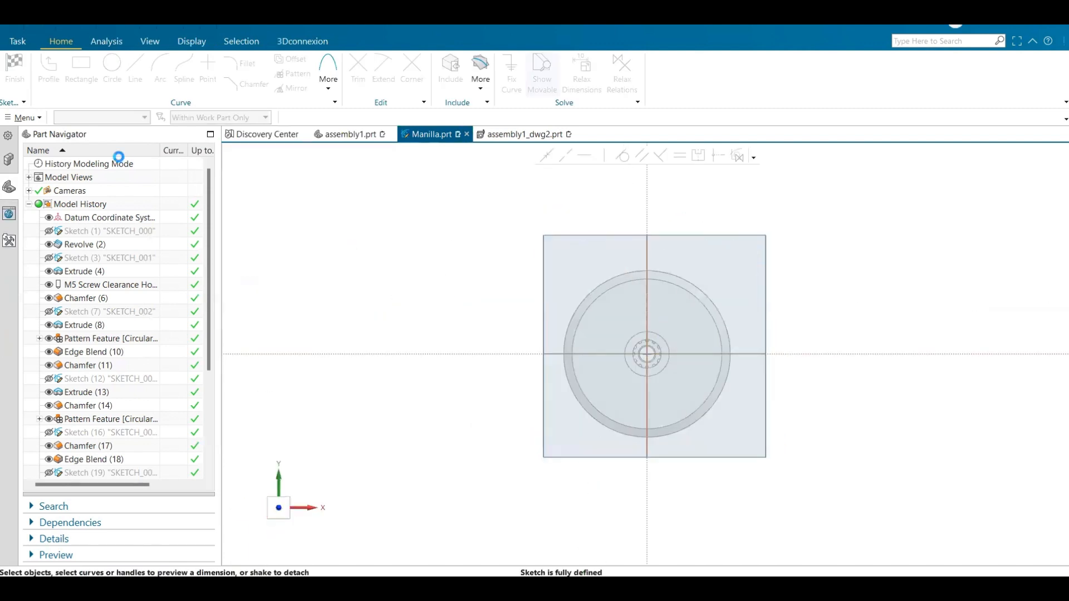
pyautogui.click(113, 64)
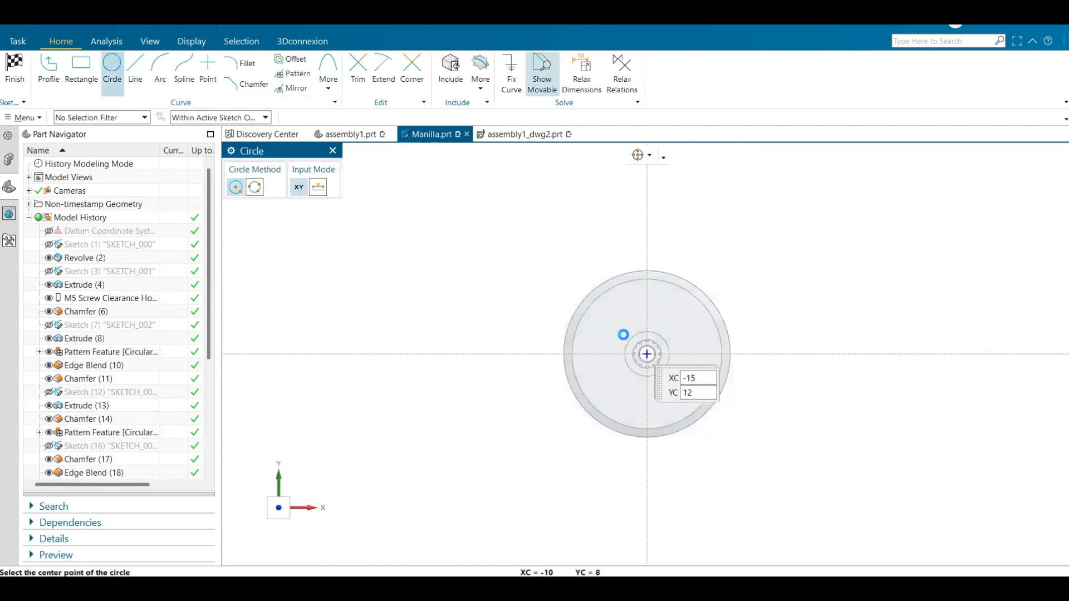
pyautogui.click(646, 354)
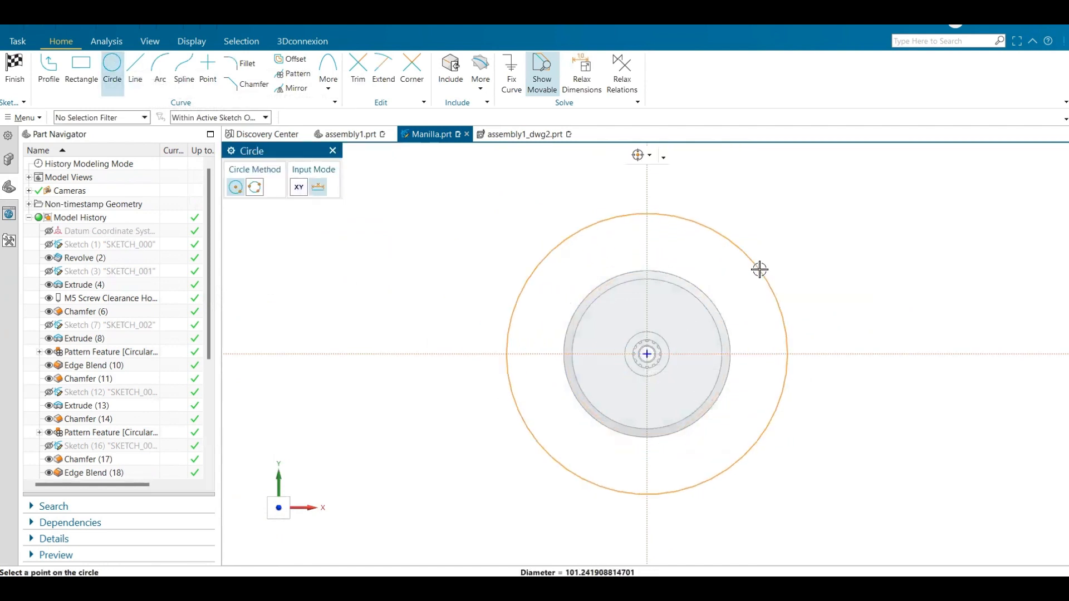
pyautogui.click(754, 269)
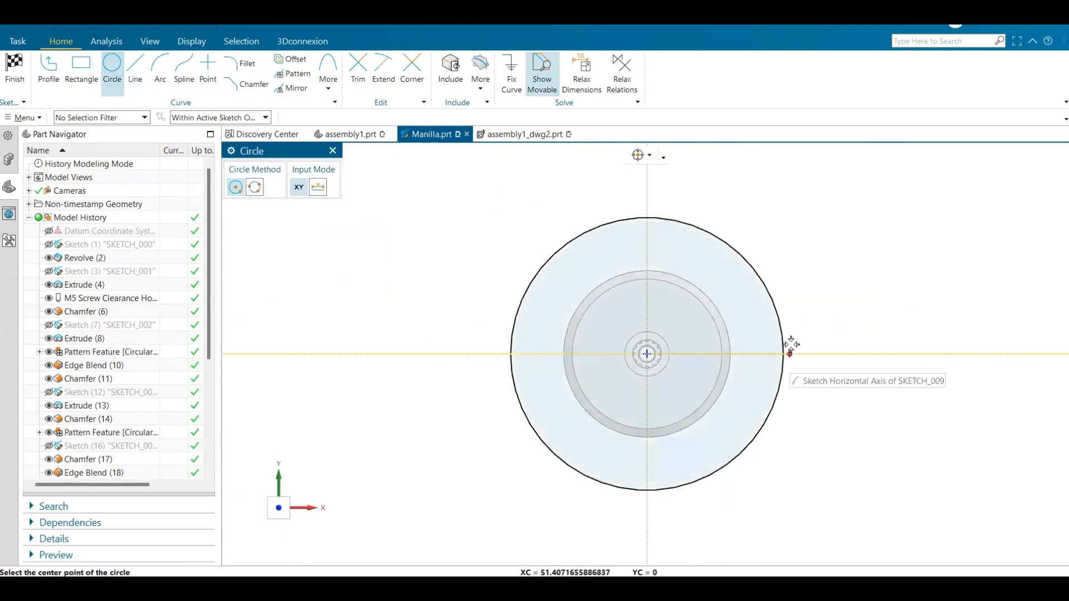
pyautogui.click(775, 307)
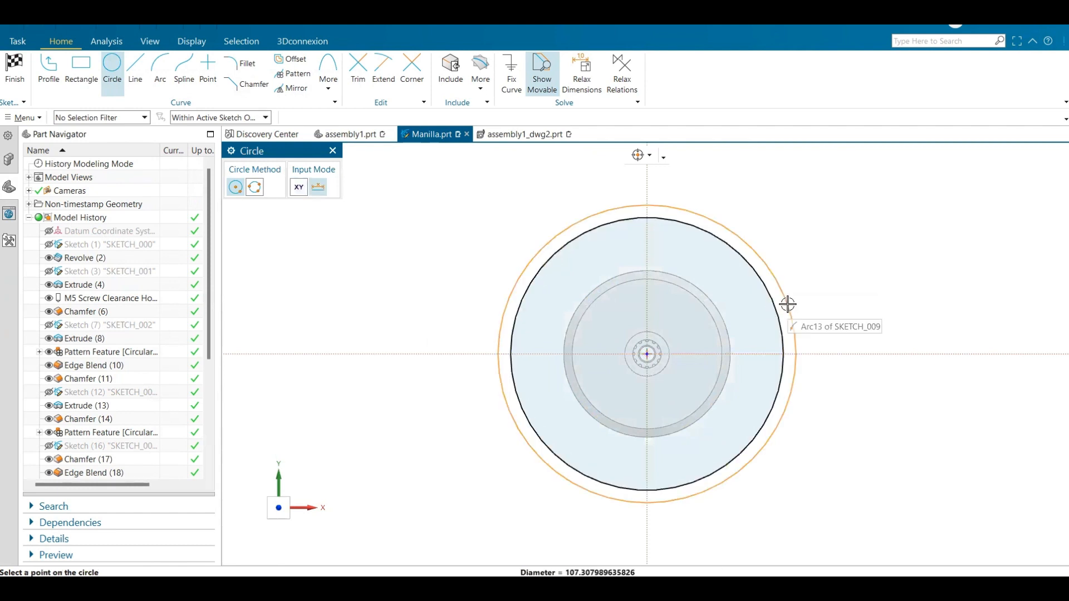
pyautogui.press('Escape')
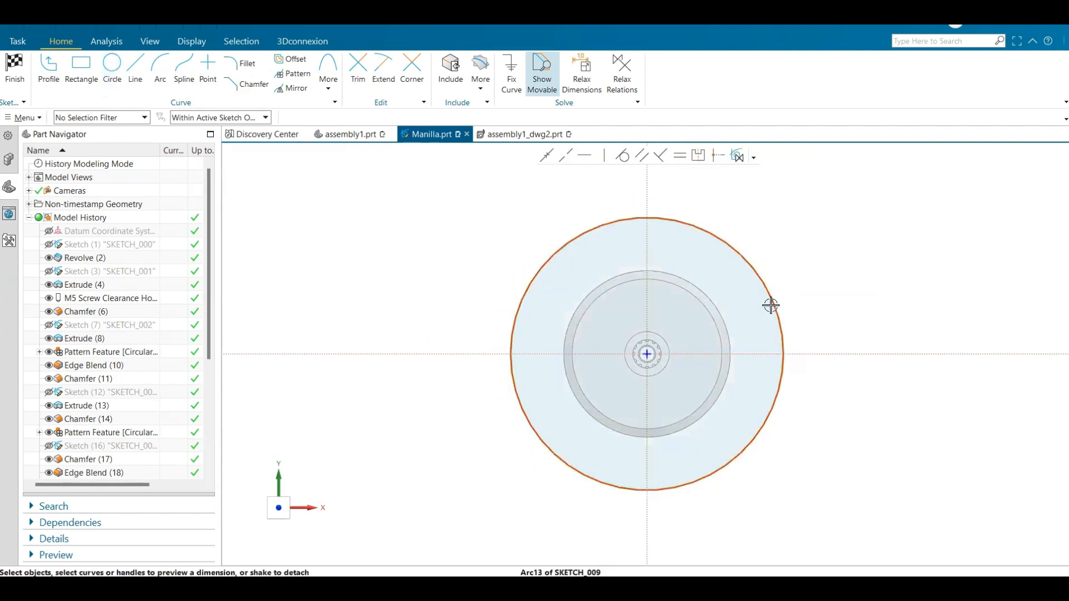
# Set the circle's diameter to 90 mm, scaling the entire sketch, and finish the sketch.
pyautogui.click(771, 304)
pyautogui.doubleClick(797, 292)
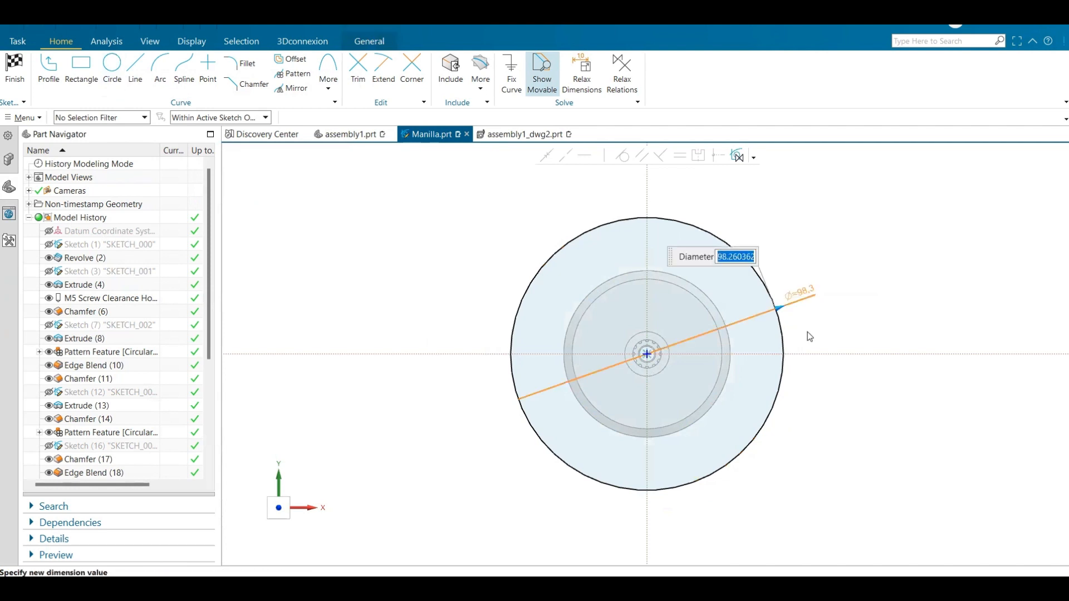
pyautogui.write('90')
pyautogui.press('Return')
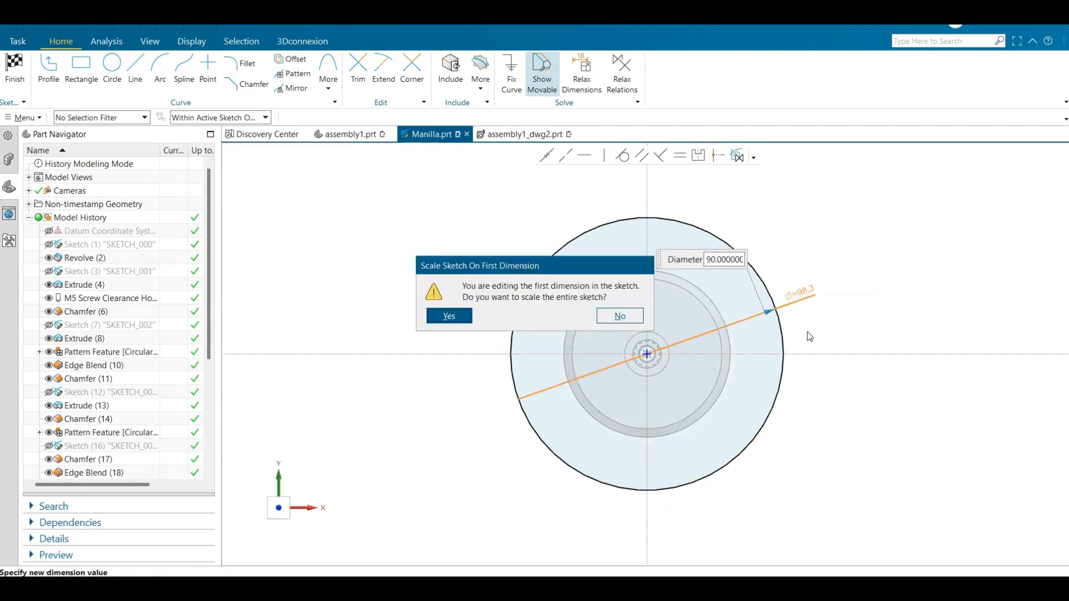
pyautogui.click(463, 316)
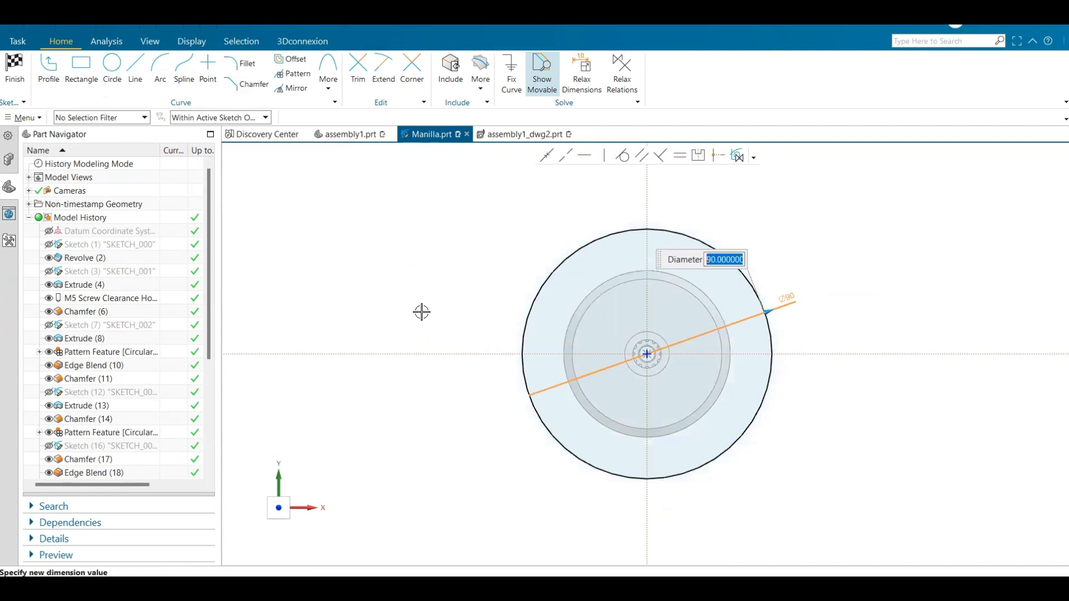
pyautogui.click(15, 68)
# Select the new circle sketch and check its feature expressions, then close the list without changes.
pyautogui.click(706, 252)
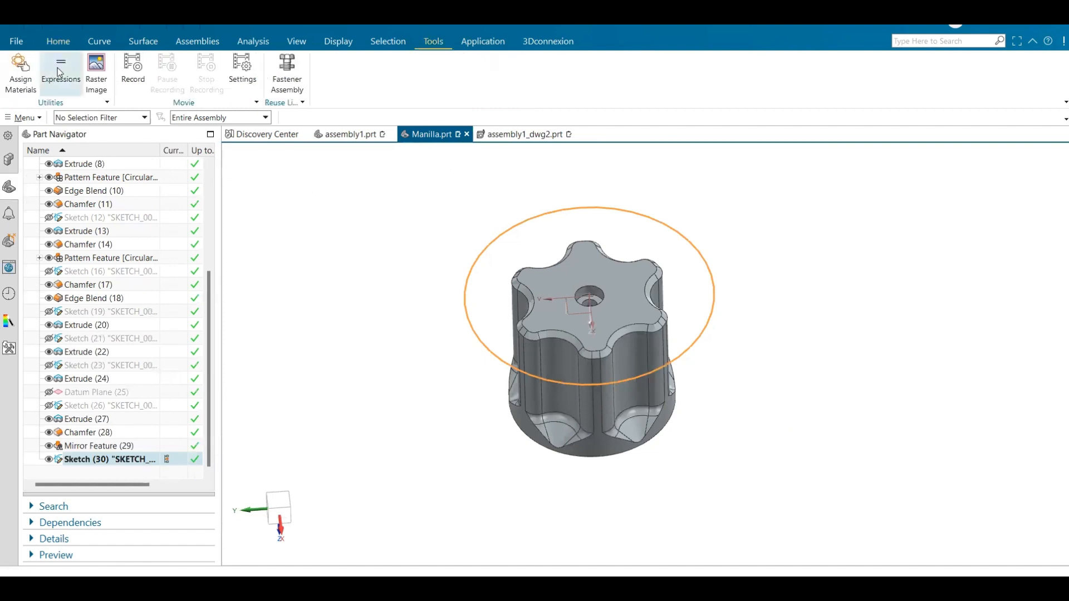
pyautogui.click(57, 67)
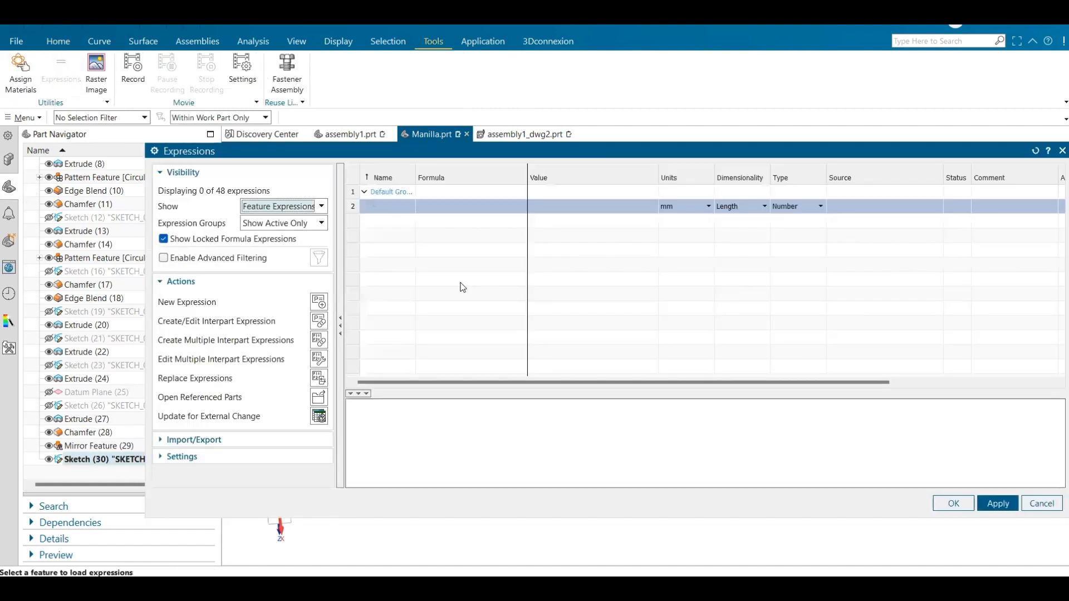
pyautogui.click(366, 192)
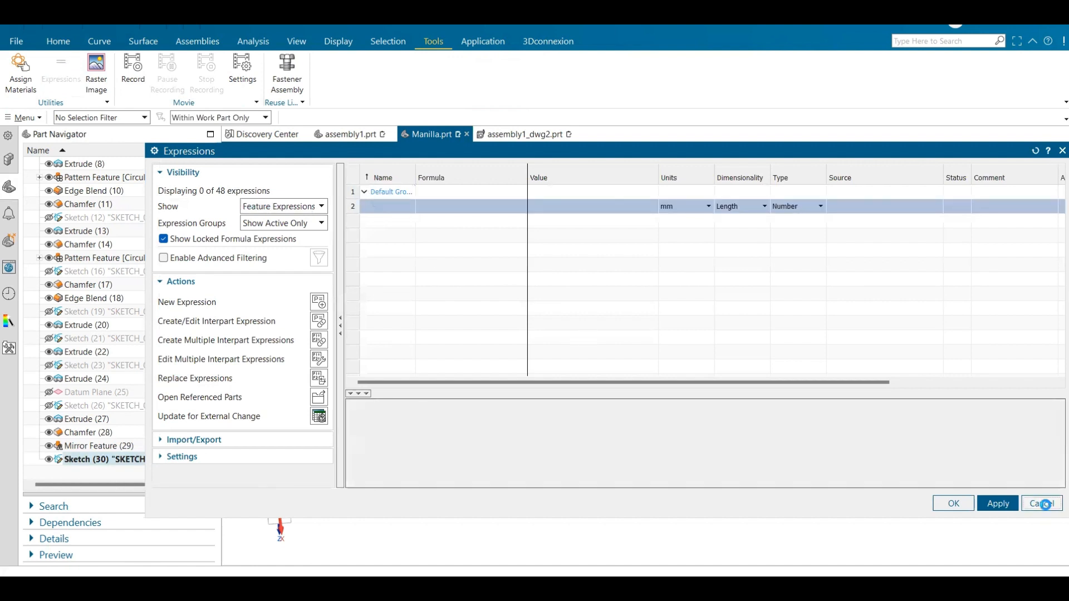
pyautogui.click(1042, 503)
# Show all of the part's expressions and look through the whole list for the new circle's diameter.
pyautogui.click(69, 79)
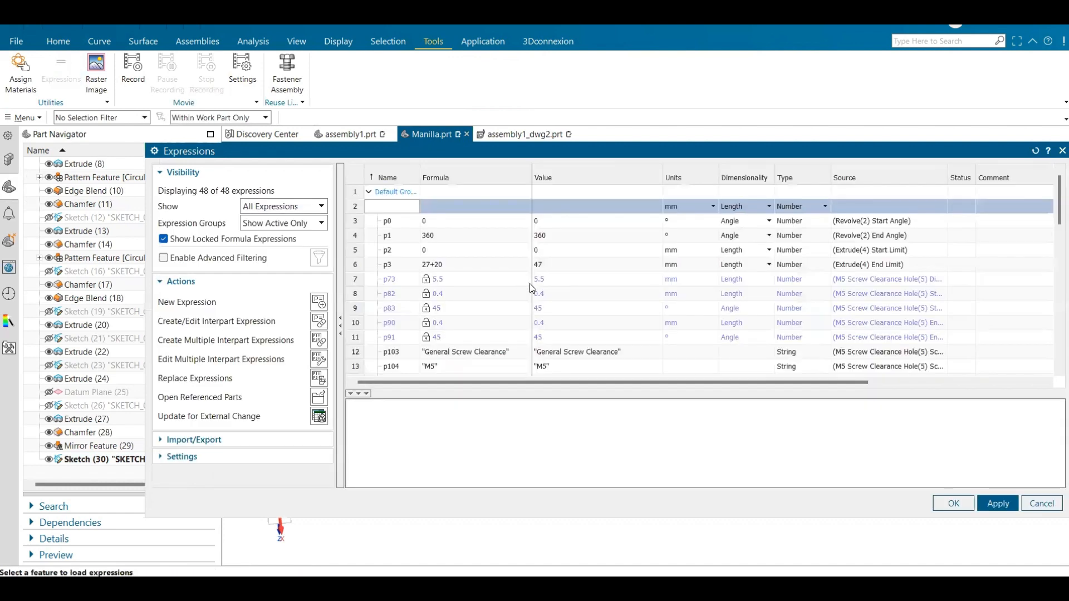
pyautogui.scroll(-12, 532, 290)
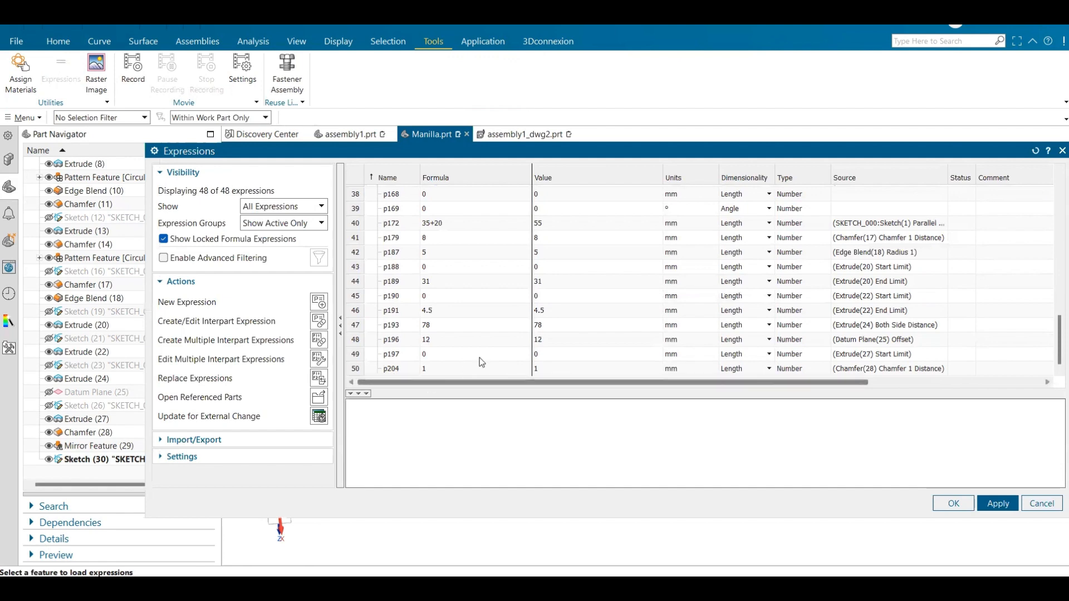
pyautogui.scroll(11, 551, 356)
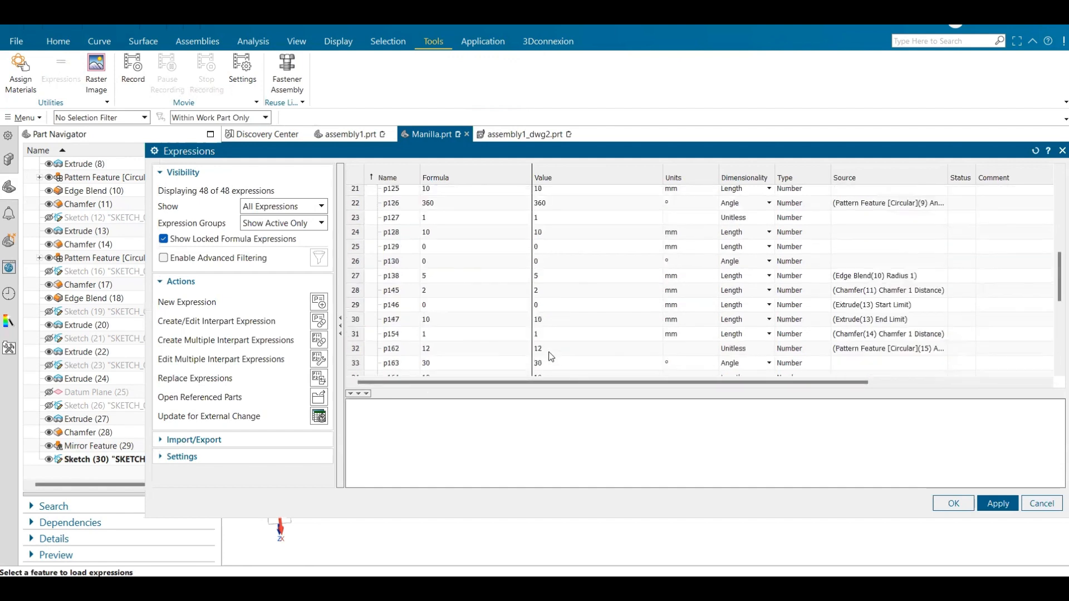
pyautogui.scroll(2, 550, 357)
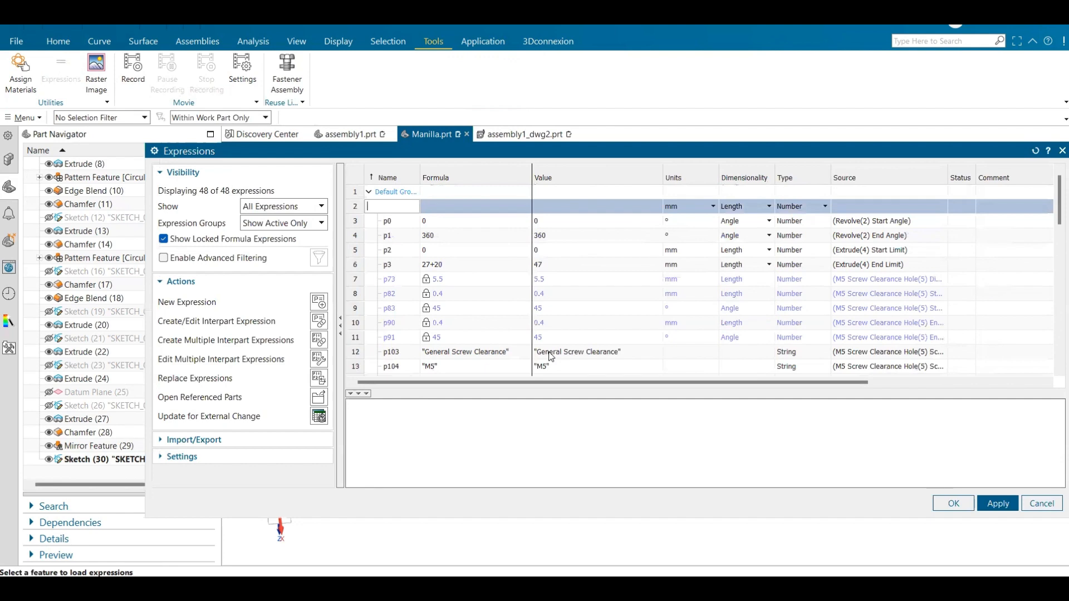
pyautogui.scroll(-12, 551, 356)
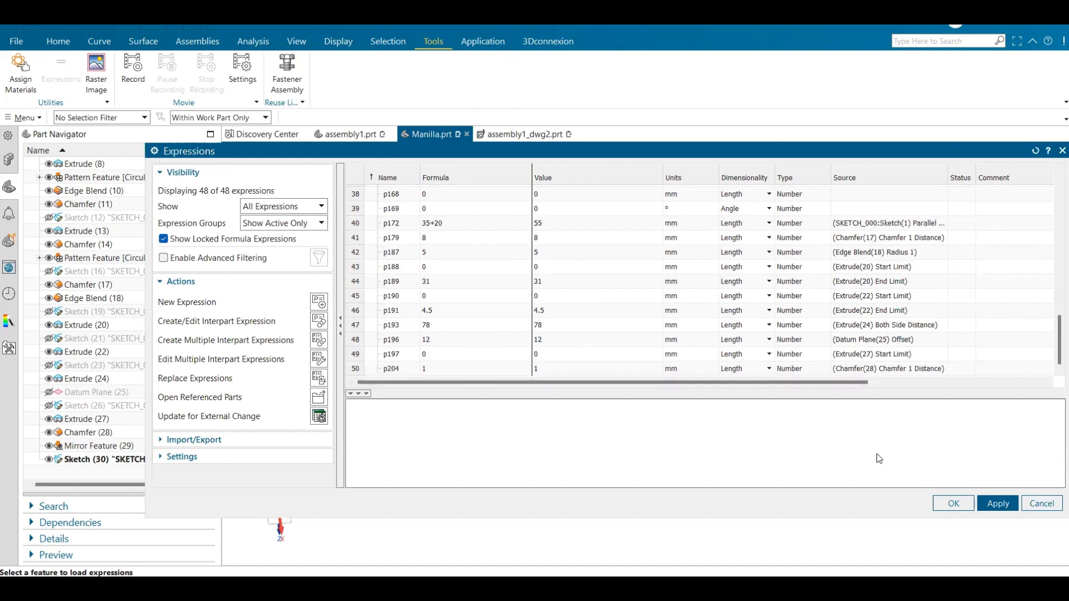
pyautogui.click(966, 504)
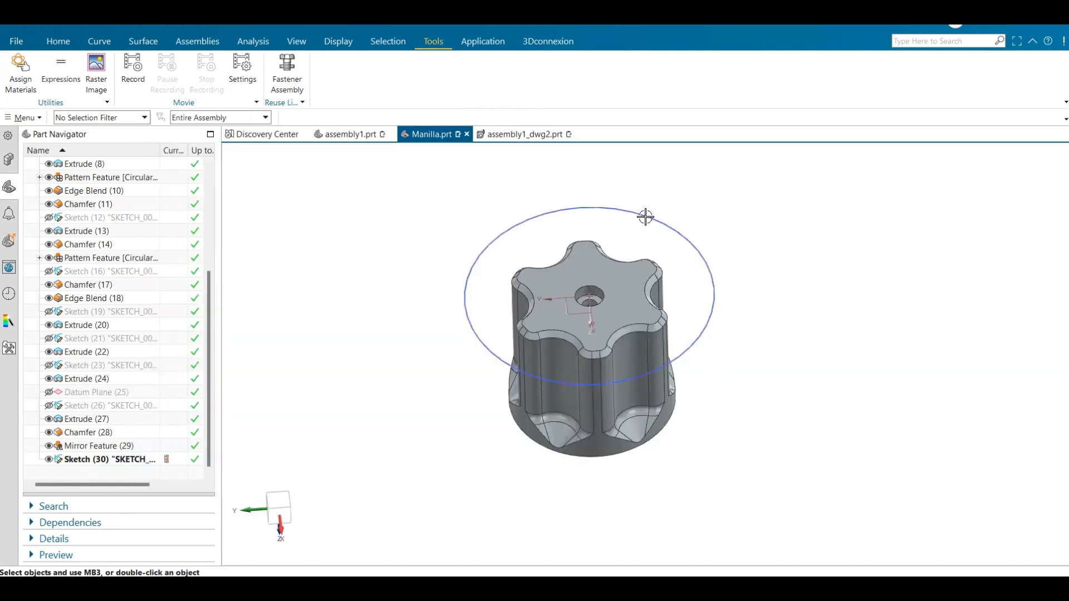
# Edit the new circle's sketch and open its diameter dimension value for editing.
pyautogui.click(648, 212)
pyautogui.click(674, 192)
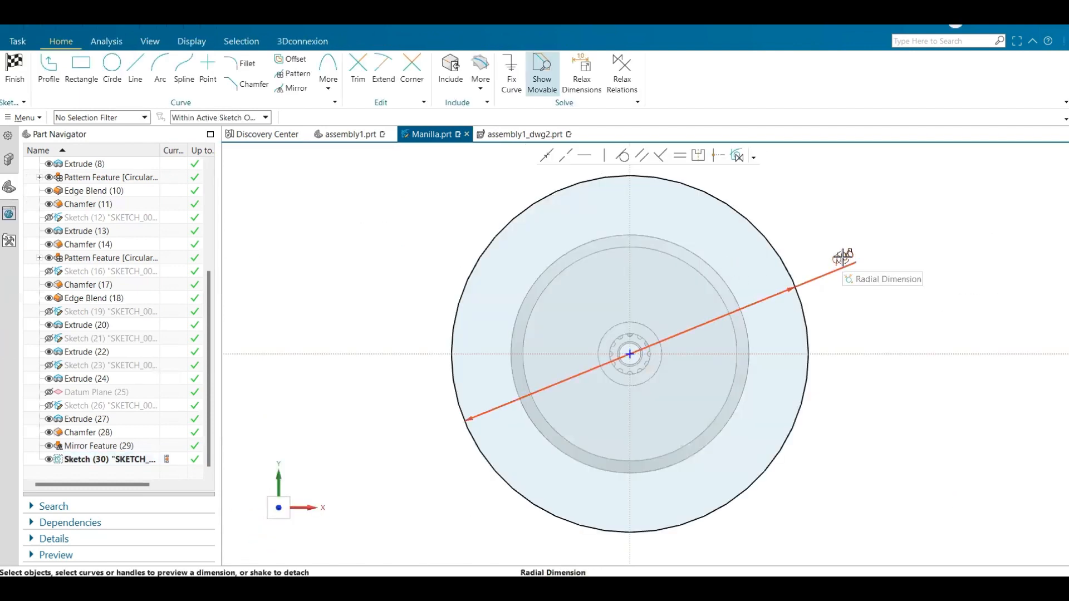
pyautogui.click(843, 258)
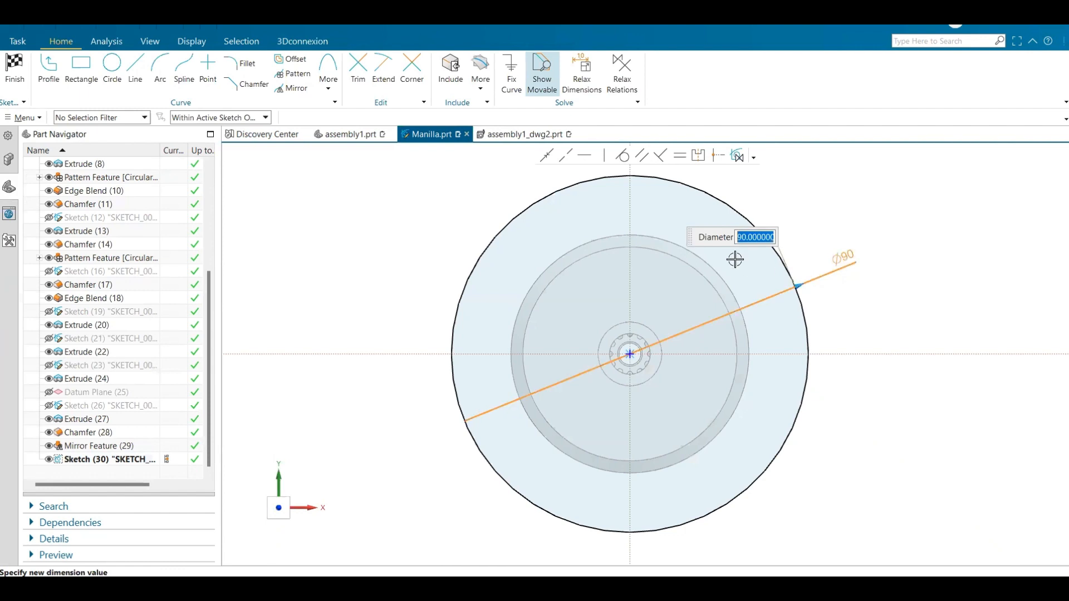
pyautogui.click(742, 238)
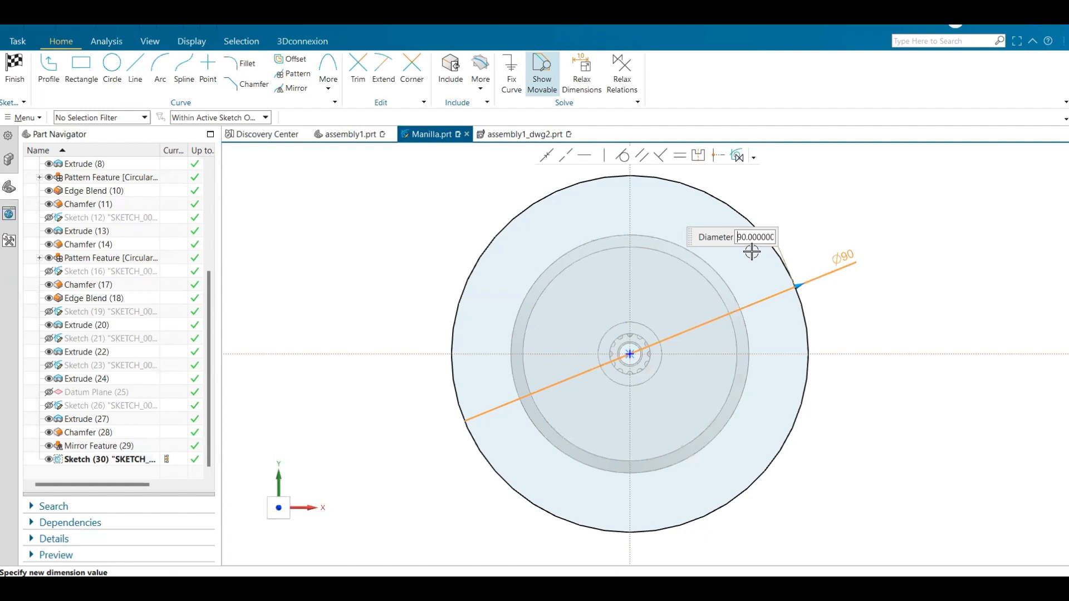
pyautogui.write(')')
pyautogui.press('BackSpace')
pyautogui.write('0')
pyautogui.press('BackSpace')
pyautogui.write('?')
pyautogui.press('BackSpace')
pyautogui.write('+')
pyautogui.press('BackSpace')
pyautogui.write('?')
pyautogui.press('BackSpace')
pyautogui.write('>')
pyautogui.press('BackSpace')
# Put an equals sign before the circle's diameter value of 90 to make it an expression, and finish the sketch.
pyautogui.press('super+space')
pyautogui.write('=')
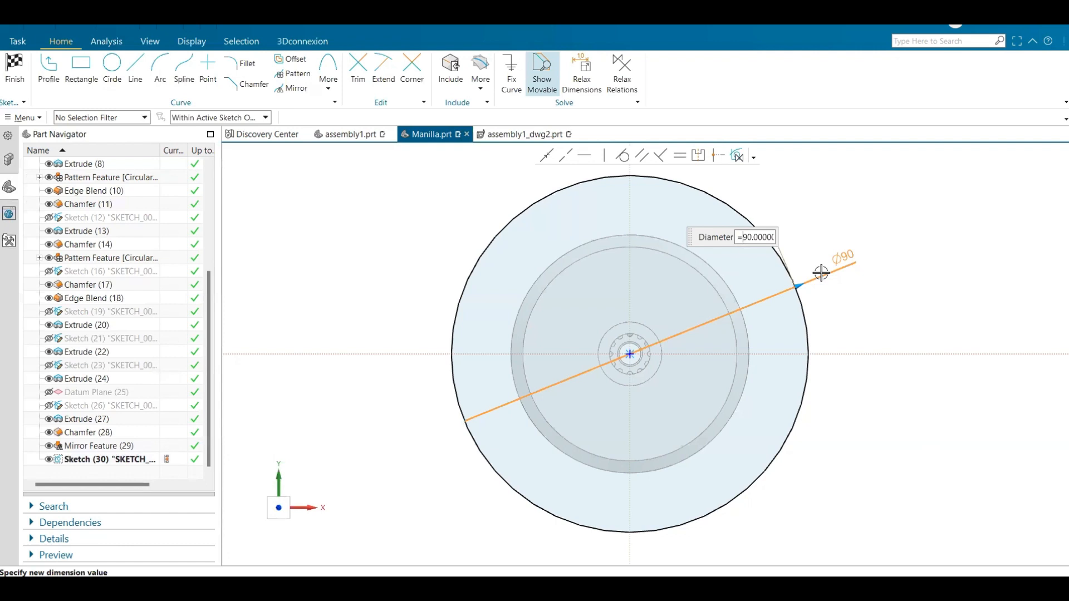
pyautogui.press('Return')
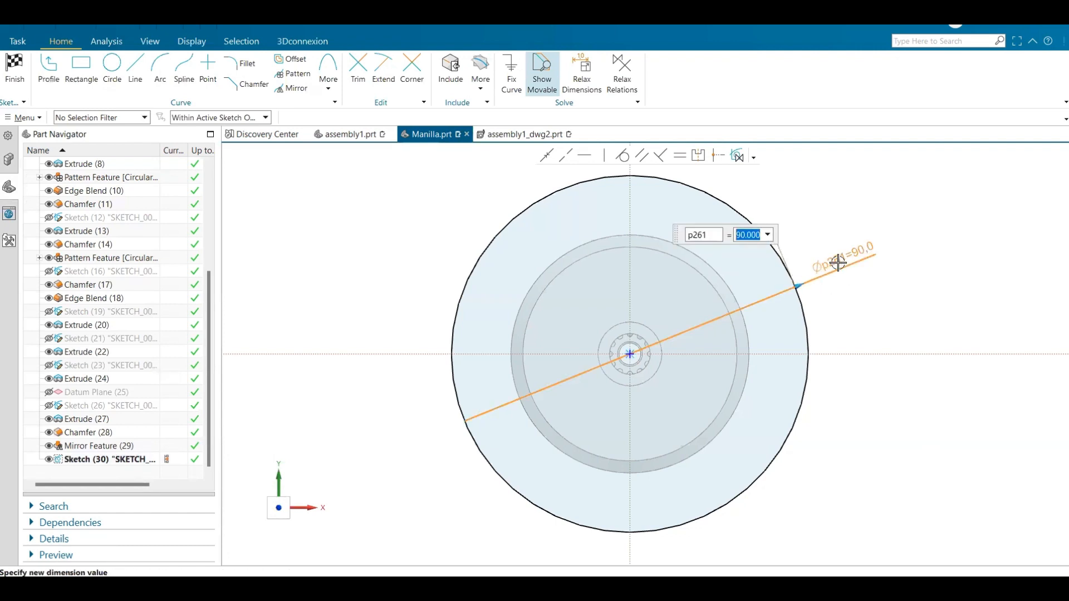
pyautogui.moveTo(697, 236); pyautogui.dragTo(707, 238)
pyautogui.click(847, 219)
pyautogui.click(13, 76)
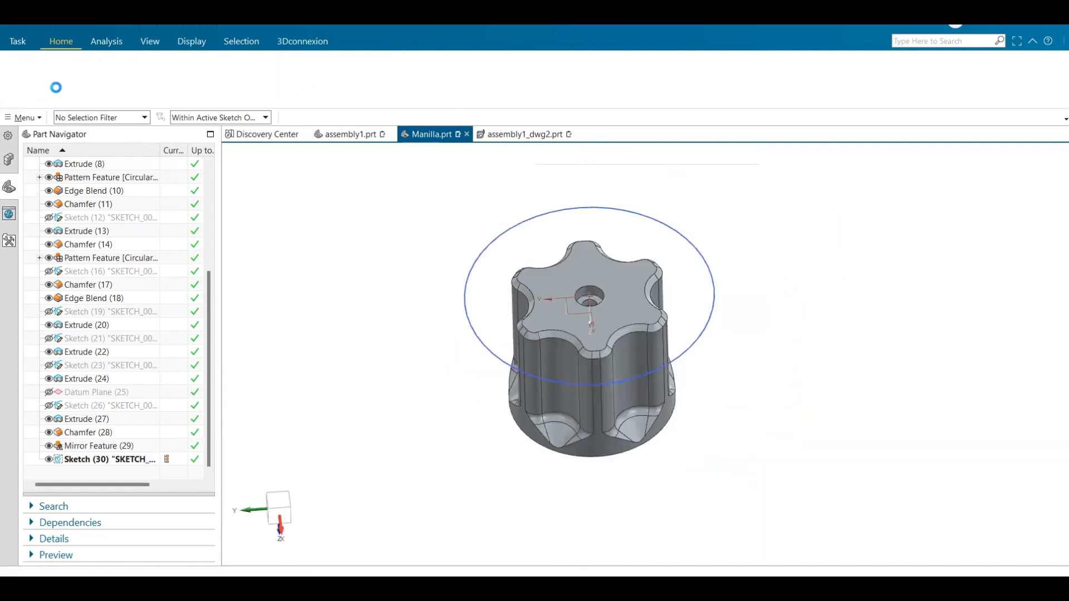
# In the part's expressions, replace the formula of the circle's diameter p261 with p193+p191 and apply it to the model.
pyautogui.click(66, 71)
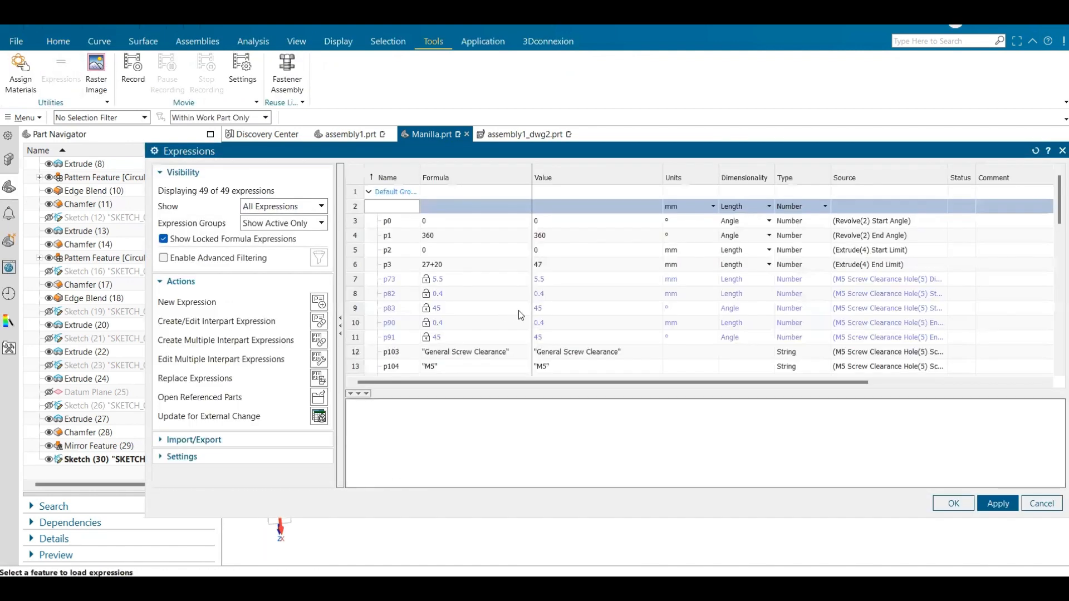
pyautogui.scroll(-11, 519, 310)
pyautogui.scroll(-1, 520, 309)
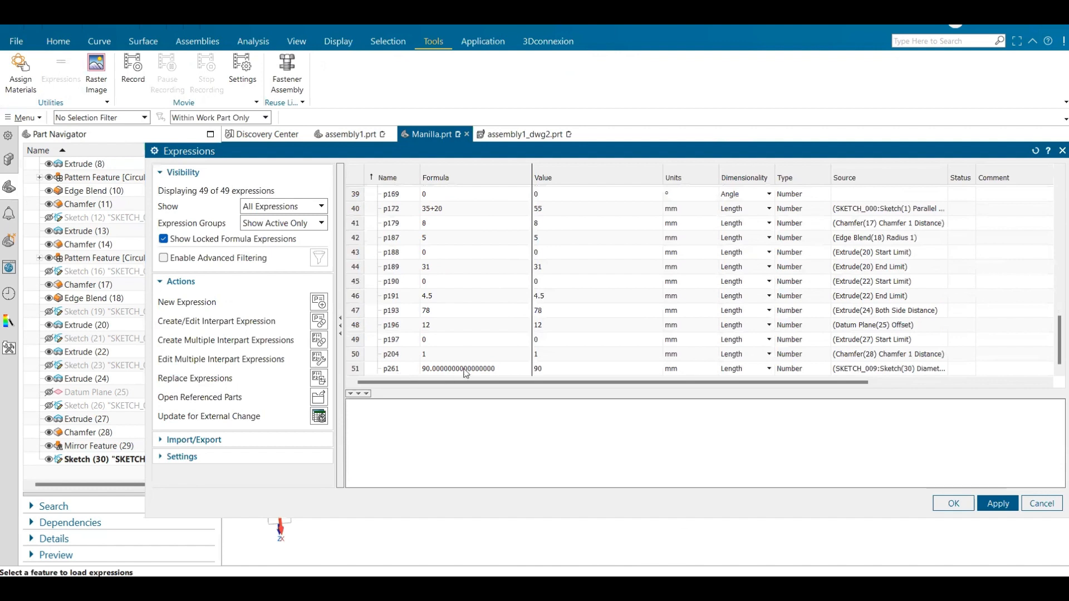
pyautogui.click(462, 368)
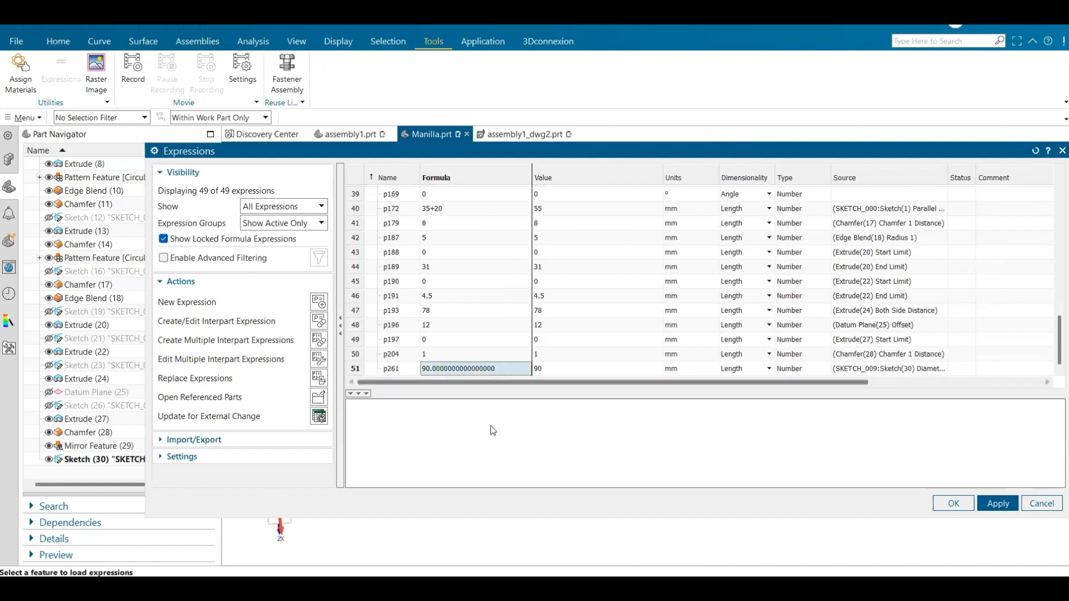
pyautogui.doubleClick(485, 369)
pyautogui.moveTo(502, 369); pyautogui.dragTo(398, 355)
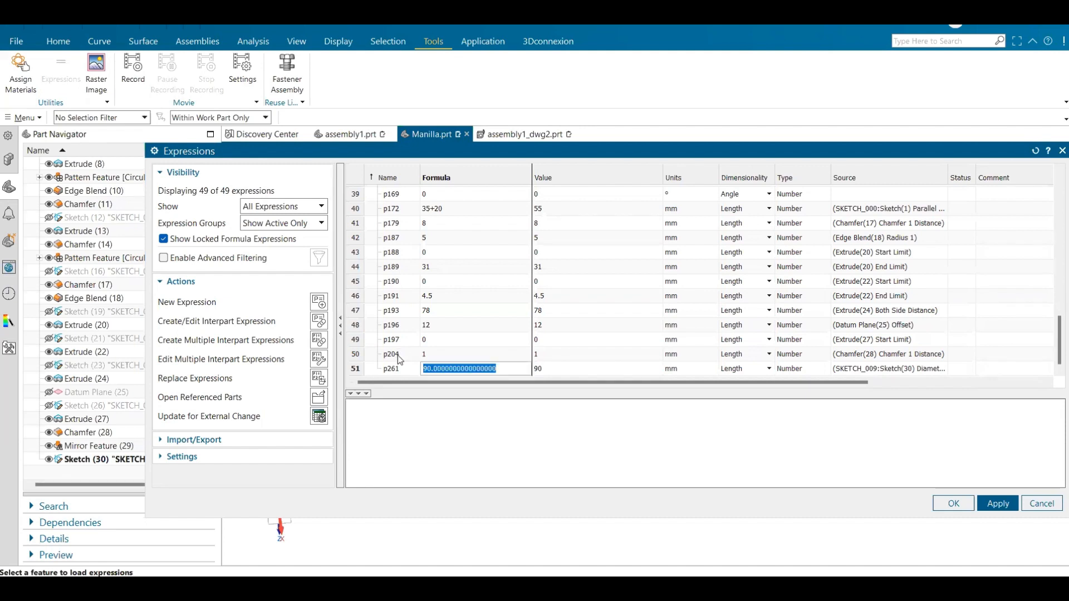
pyautogui.write('p')
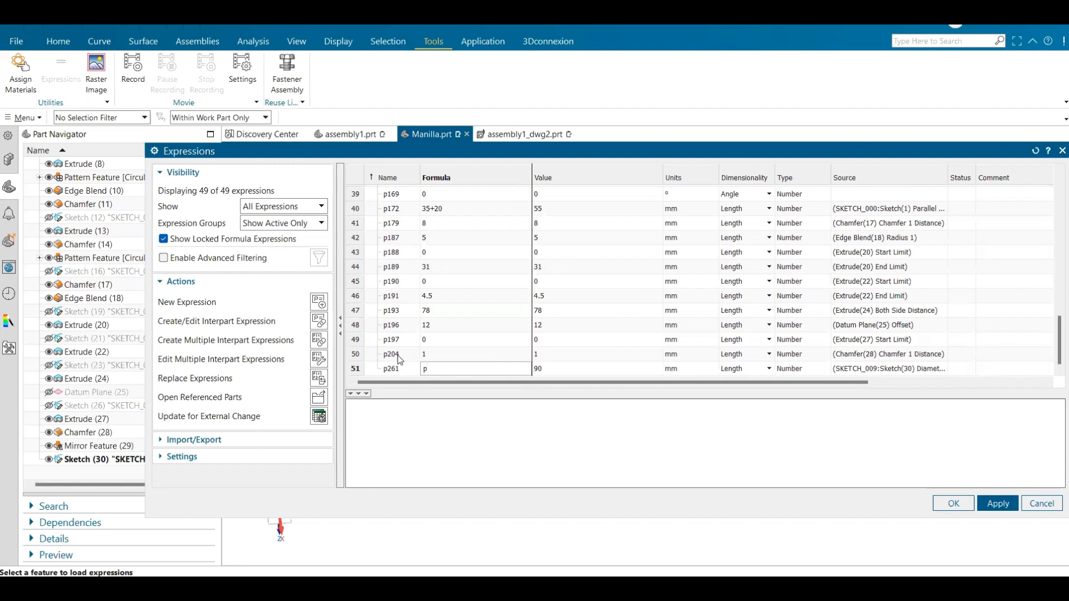
pyautogui.write('193+p191')
pyautogui.press('Return')
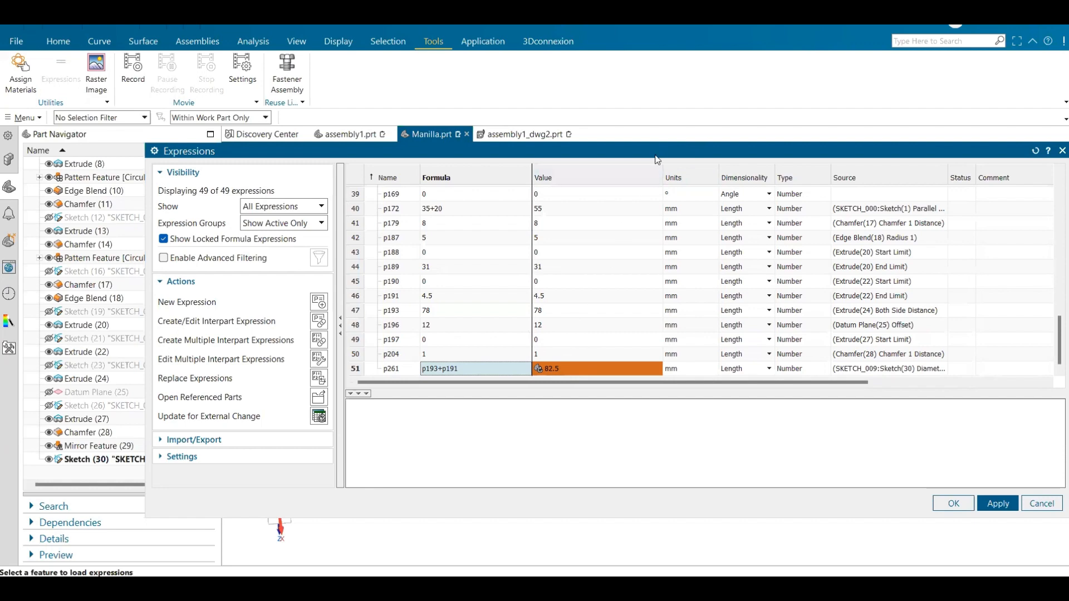
pyautogui.moveTo(657, 160); pyautogui.dragTo(372, 159)
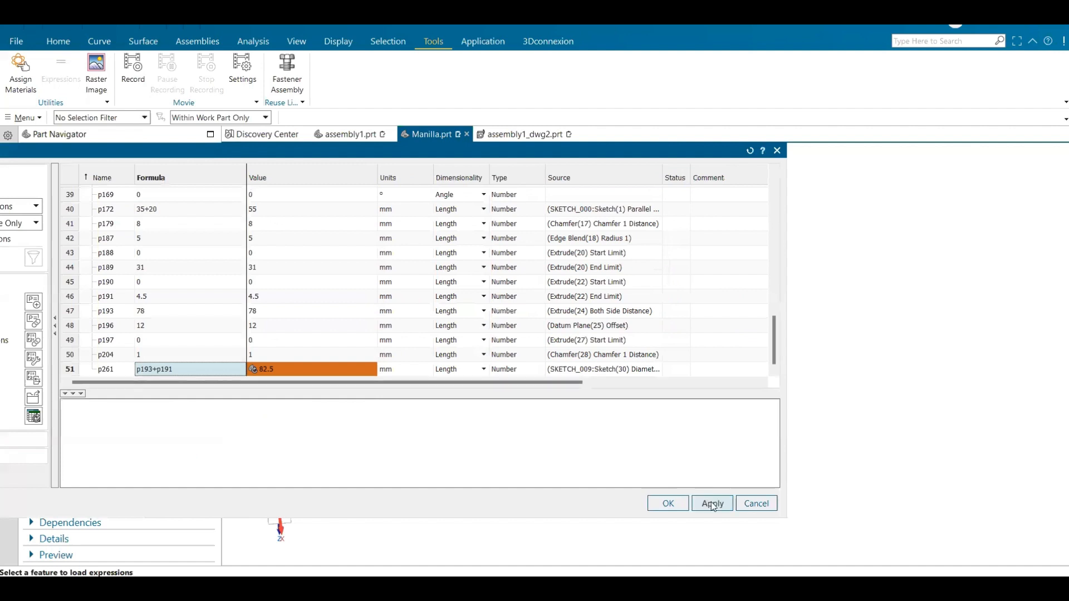
pyautogui.click(711, 504)
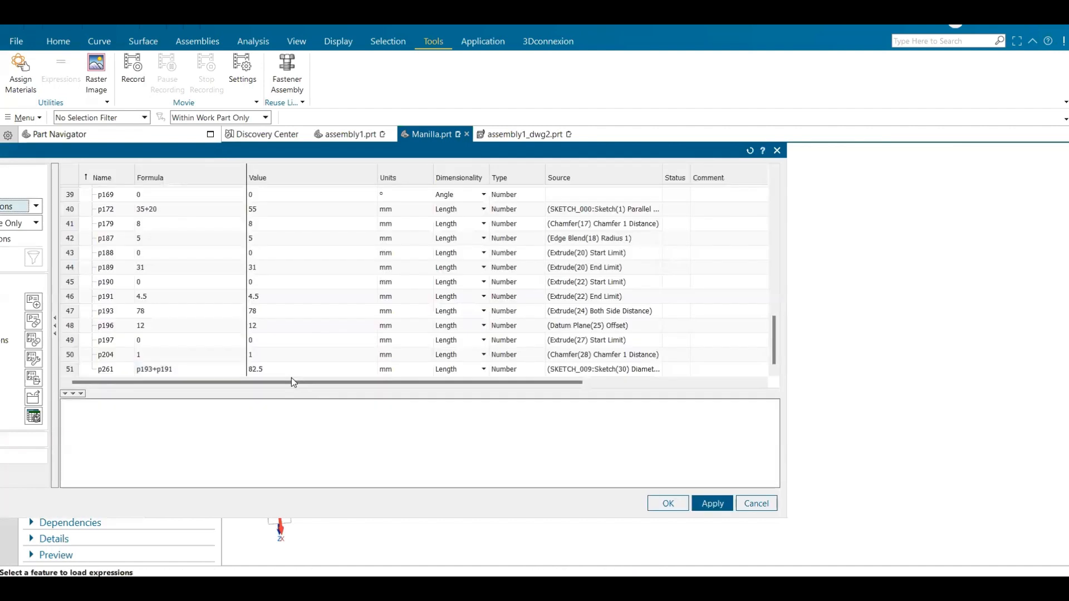
pyautogui.click(668, 504)
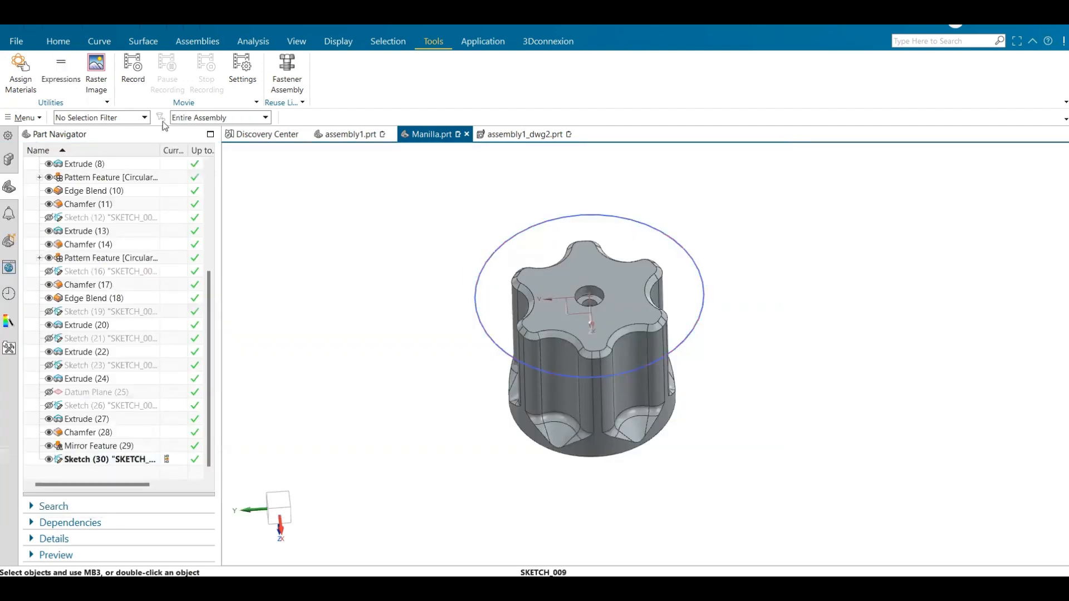
# Reopen the part's expressions and change the circle's diameter formula to p193-p191, then accept it.
pyautogui.click(61, 70)
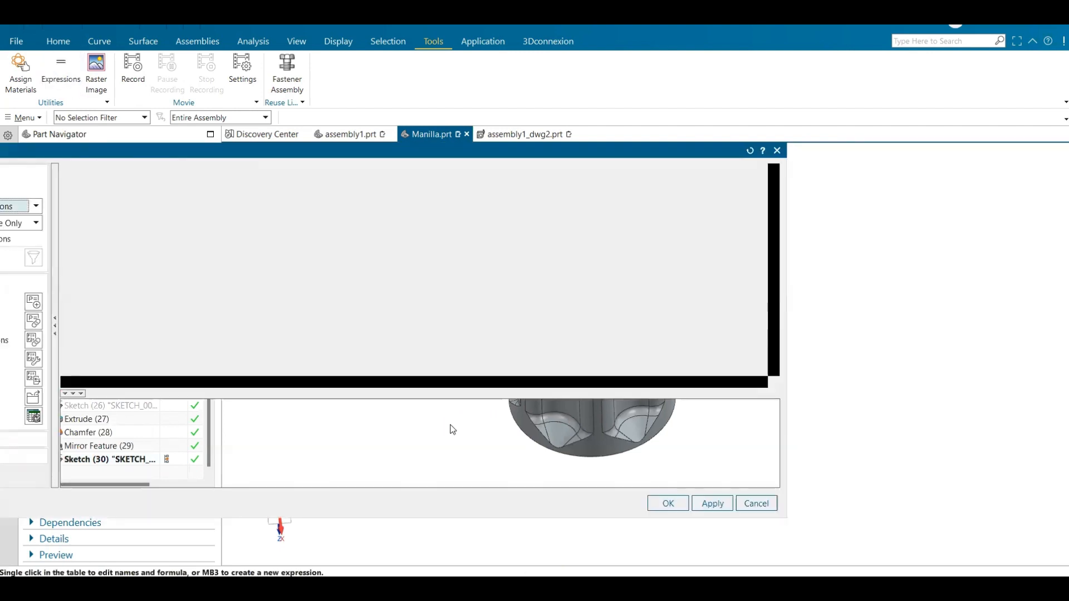
pyautogui.scroll(-12, 384, 334)
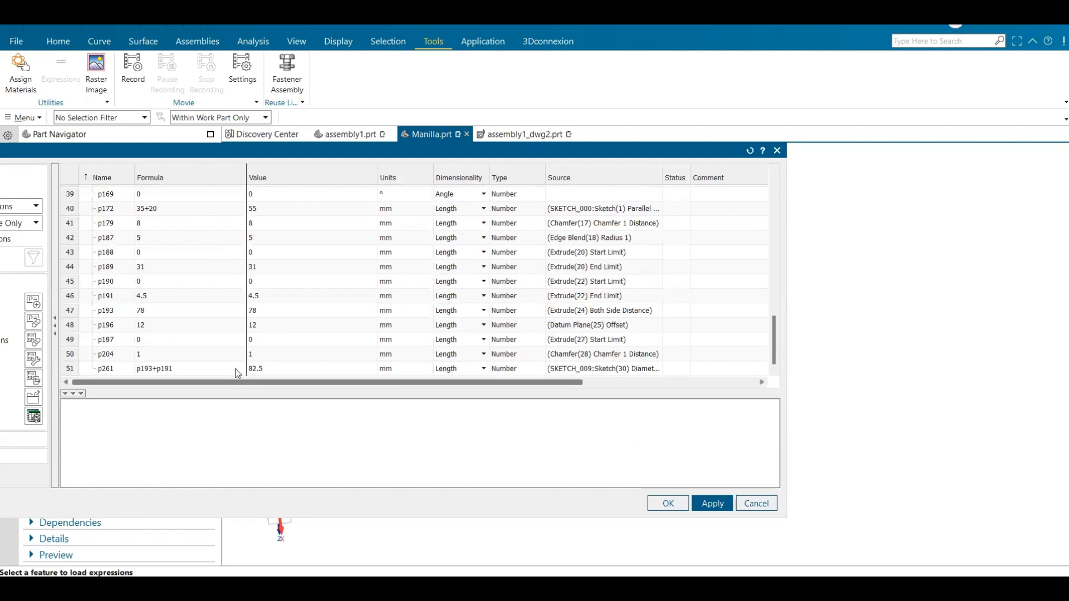
pyautogui.click(173, 371)
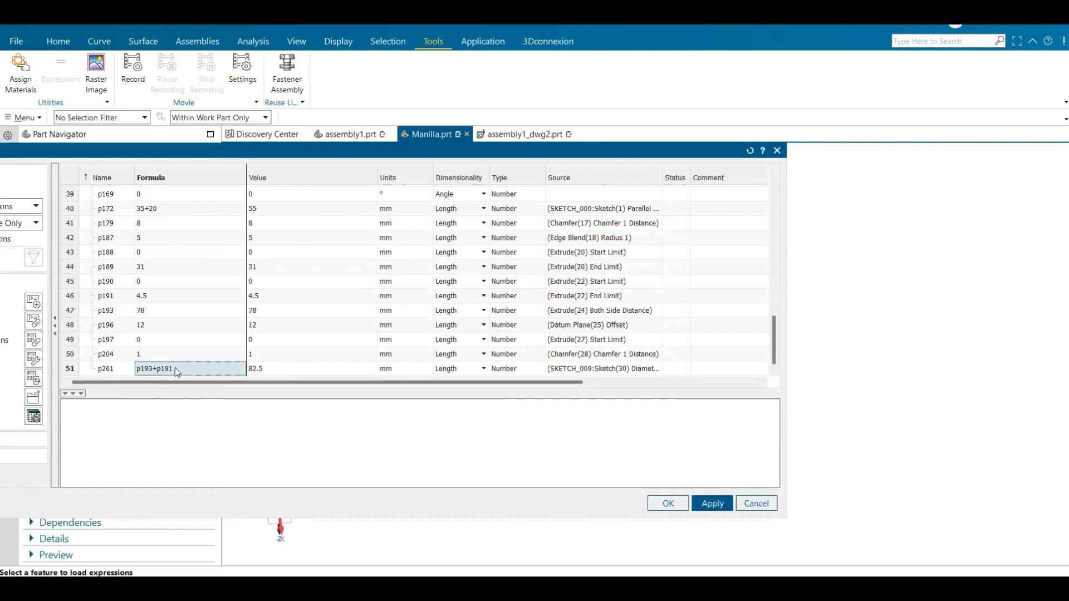
pyautogui.click(175, 368)
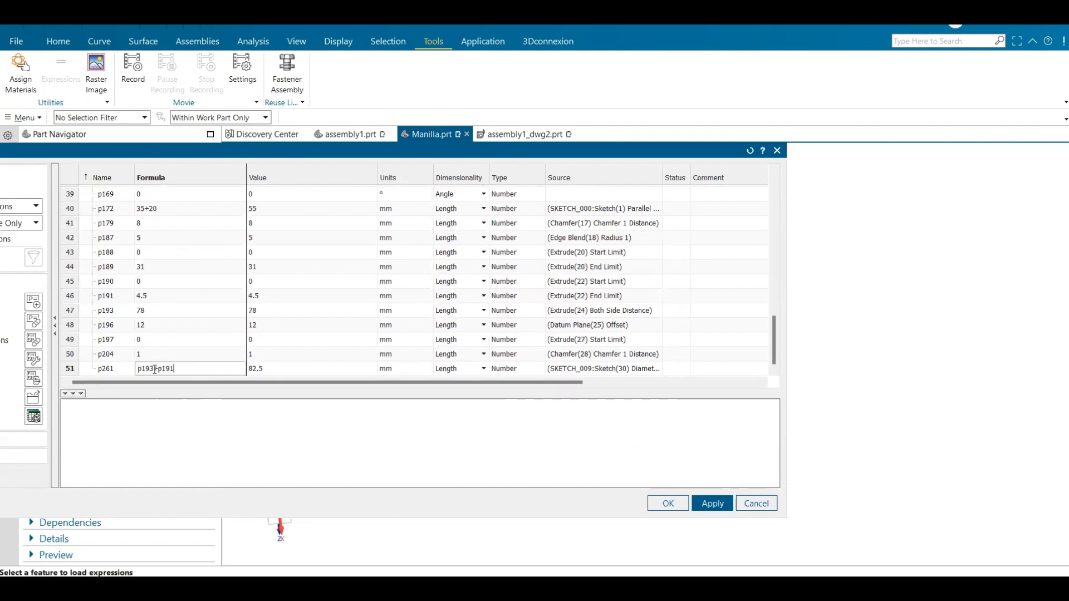
pyautogui.moveTo(153, 369); pyautogui.dragTo(158, 368)
pyautogui.write('-')
pyautogui.press('Return')
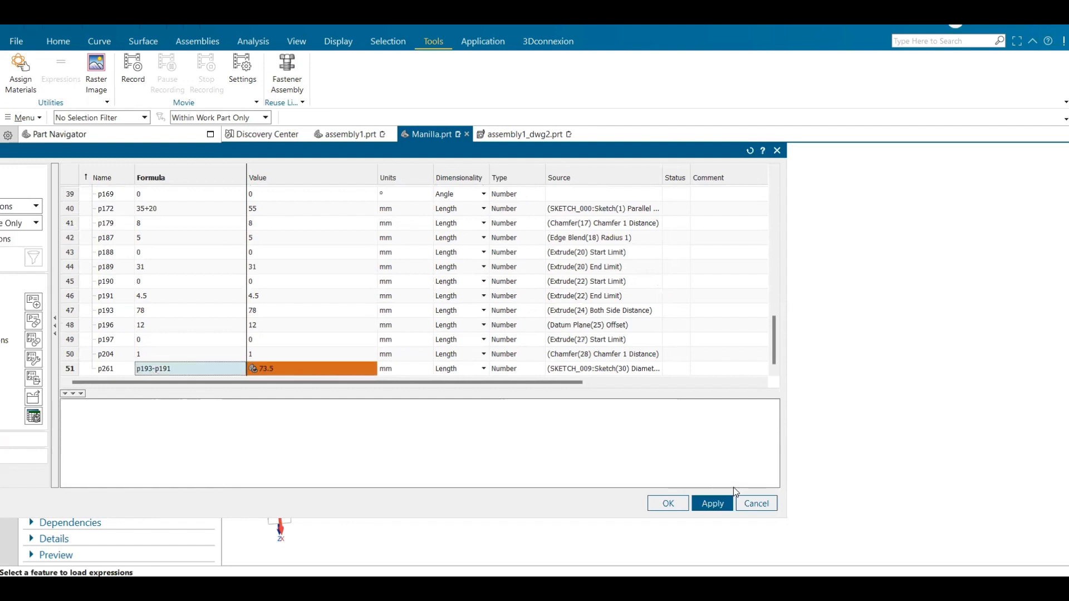
pyautogui.click(669, 504)
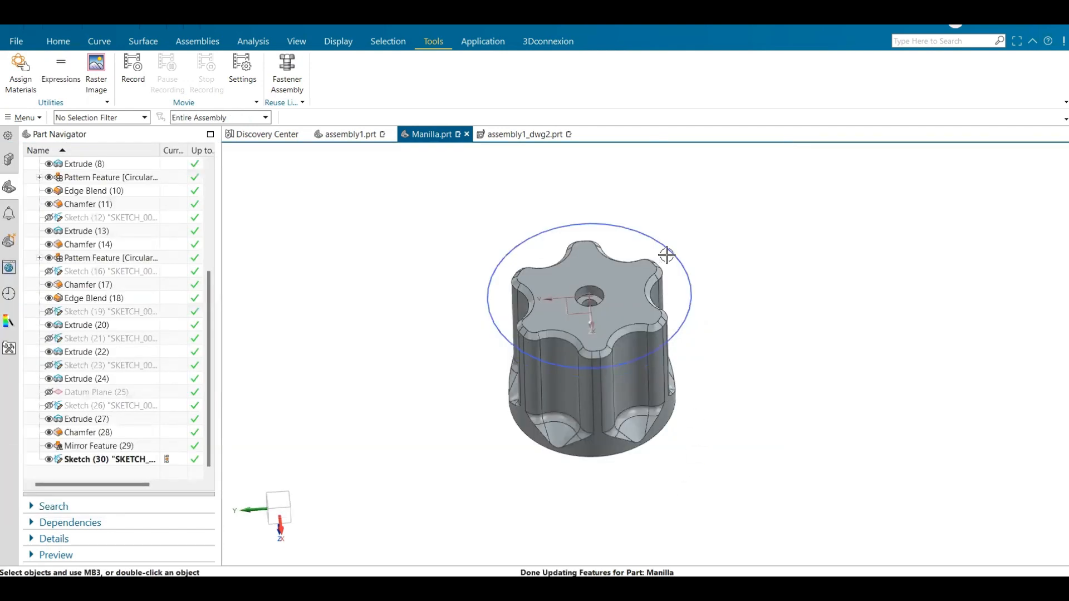
# Open the circle's sketch to check the expression on its diameter dimension, then finish the sketch and return to the modeling commands.
pyautogui.doubleClick(667, 249)
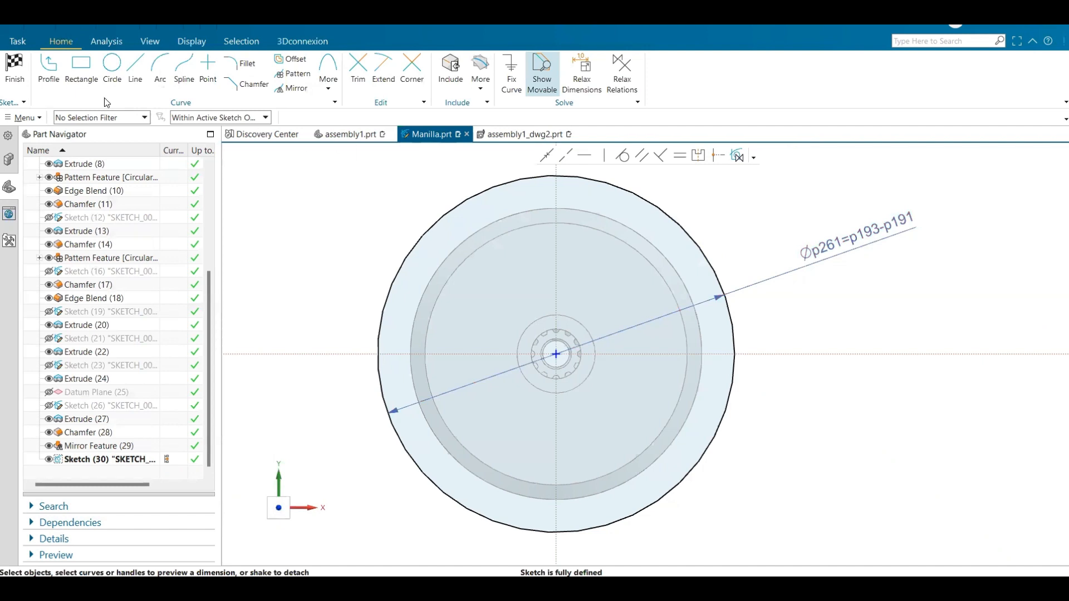
pyautogui.click(14, 71)
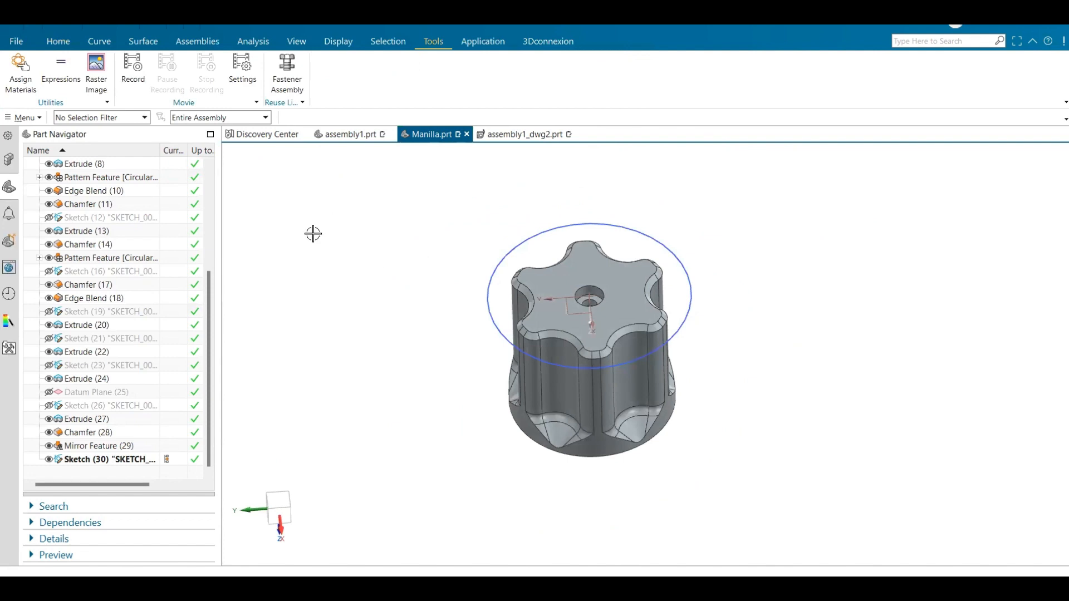
pyautogui.click(65, 45)
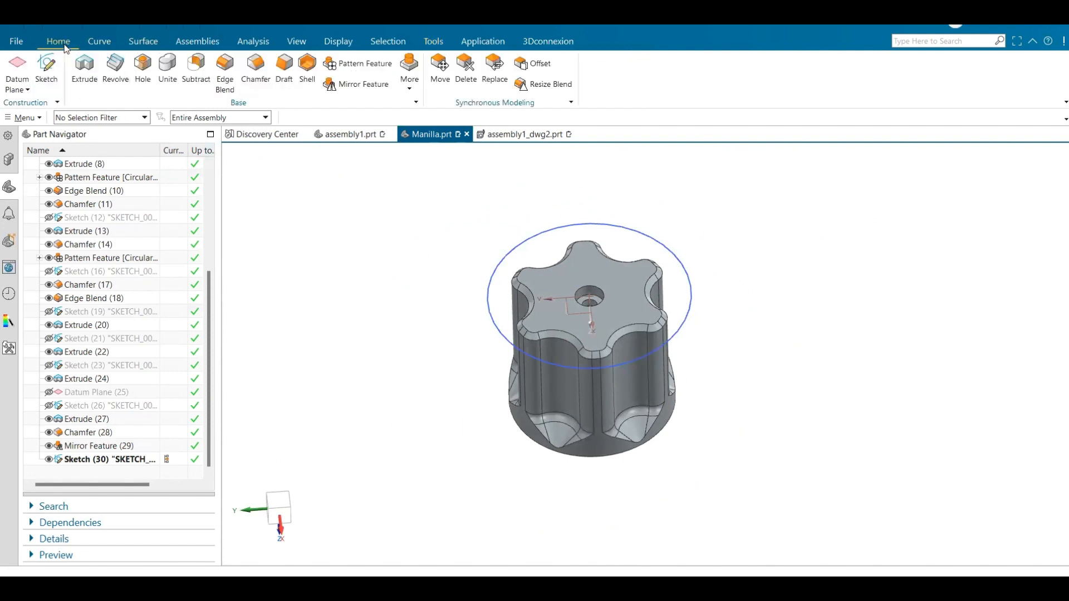